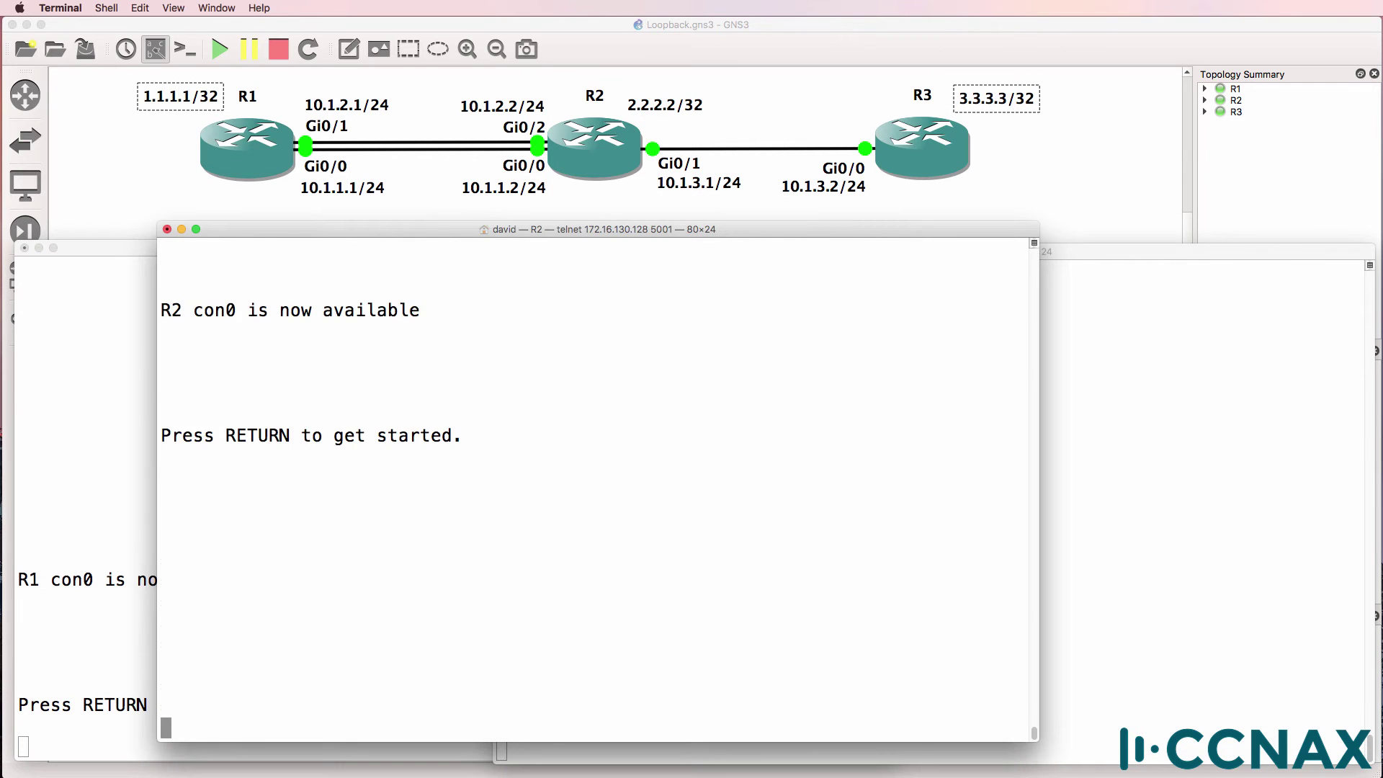
# - Wake the R2 console and enter privileged EXEC mode, supplying the enable password
pyautogui.press('Return')
pyautogui.write('en')
pyautogui.press('Return')
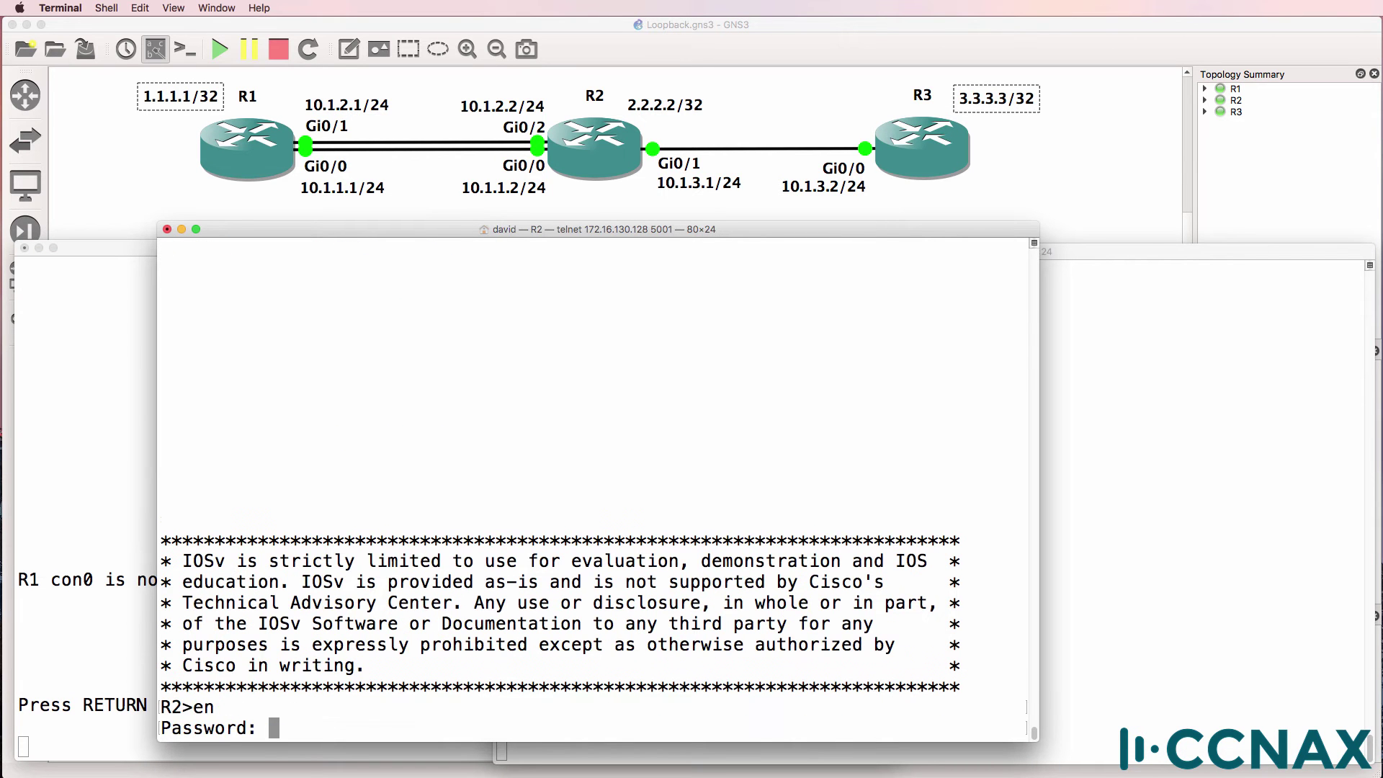
pyautogui.press('Return')
# - Show R2's brief IP interface summary and highlight the Loopback0 and Loopback192 addresses
pyautogui.write('sh ip tin')
pyautogui.press('BackSpace')
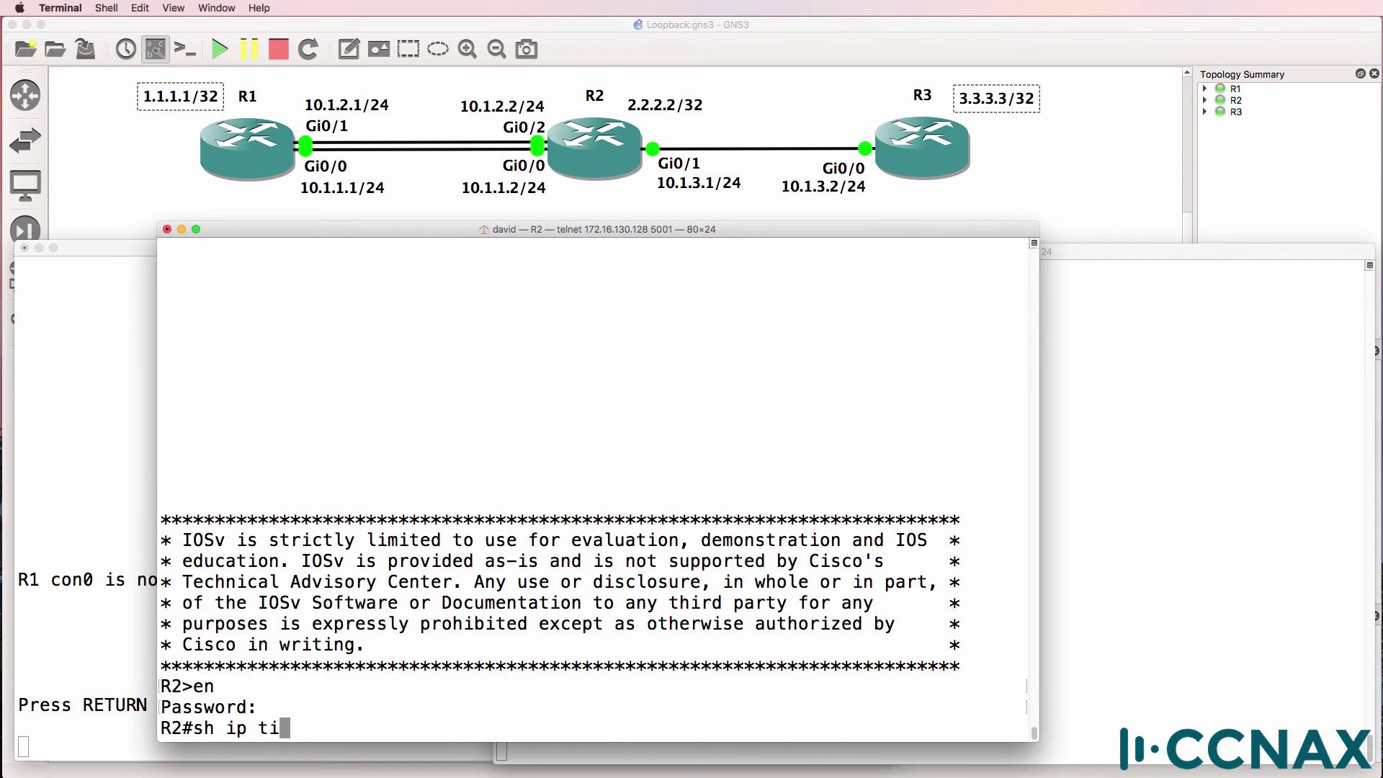
pyautogui.press('BackSpace')
pyautogui.press('BackSpace')
pyautogui.write('int brief')
pyautogui.press('Return')
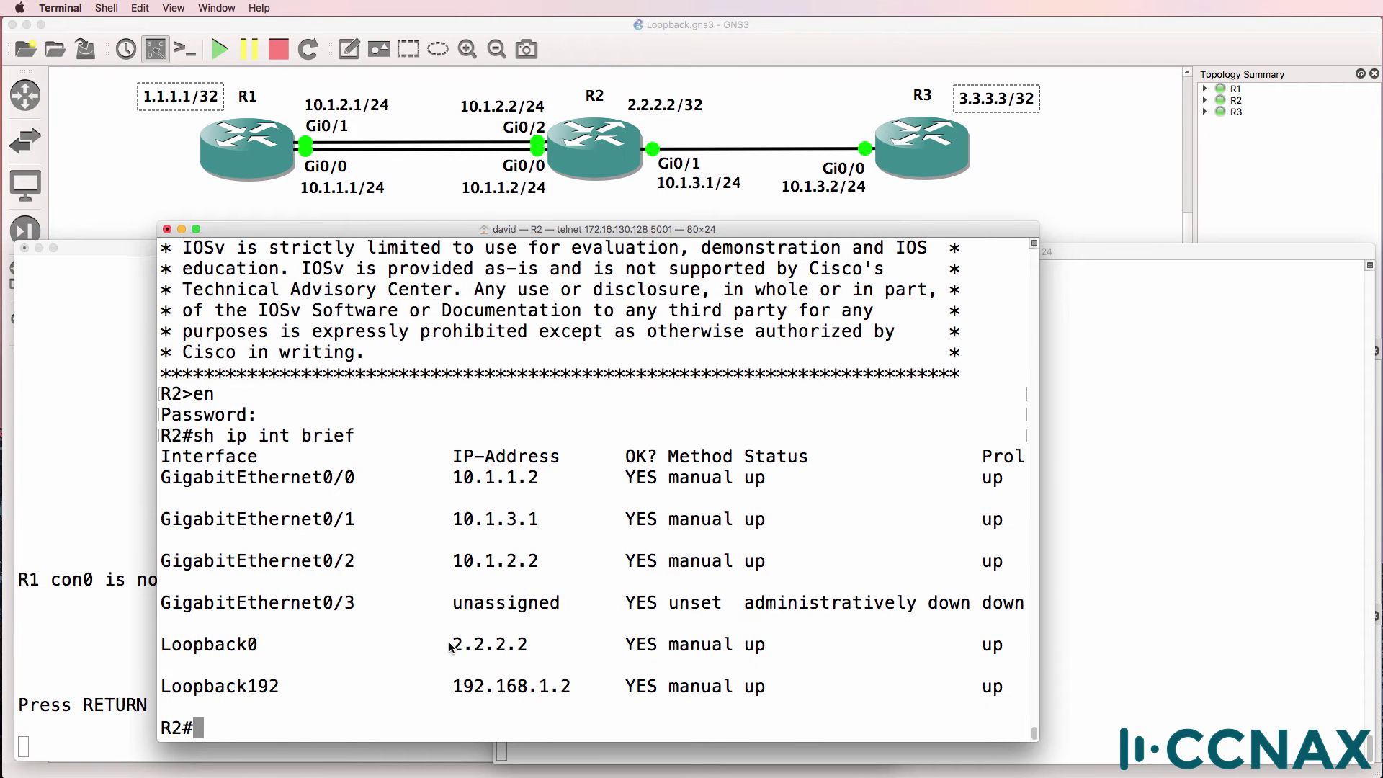
pyautogui.moveTo(450, 646); pyautogui.dragTo(533, 646)
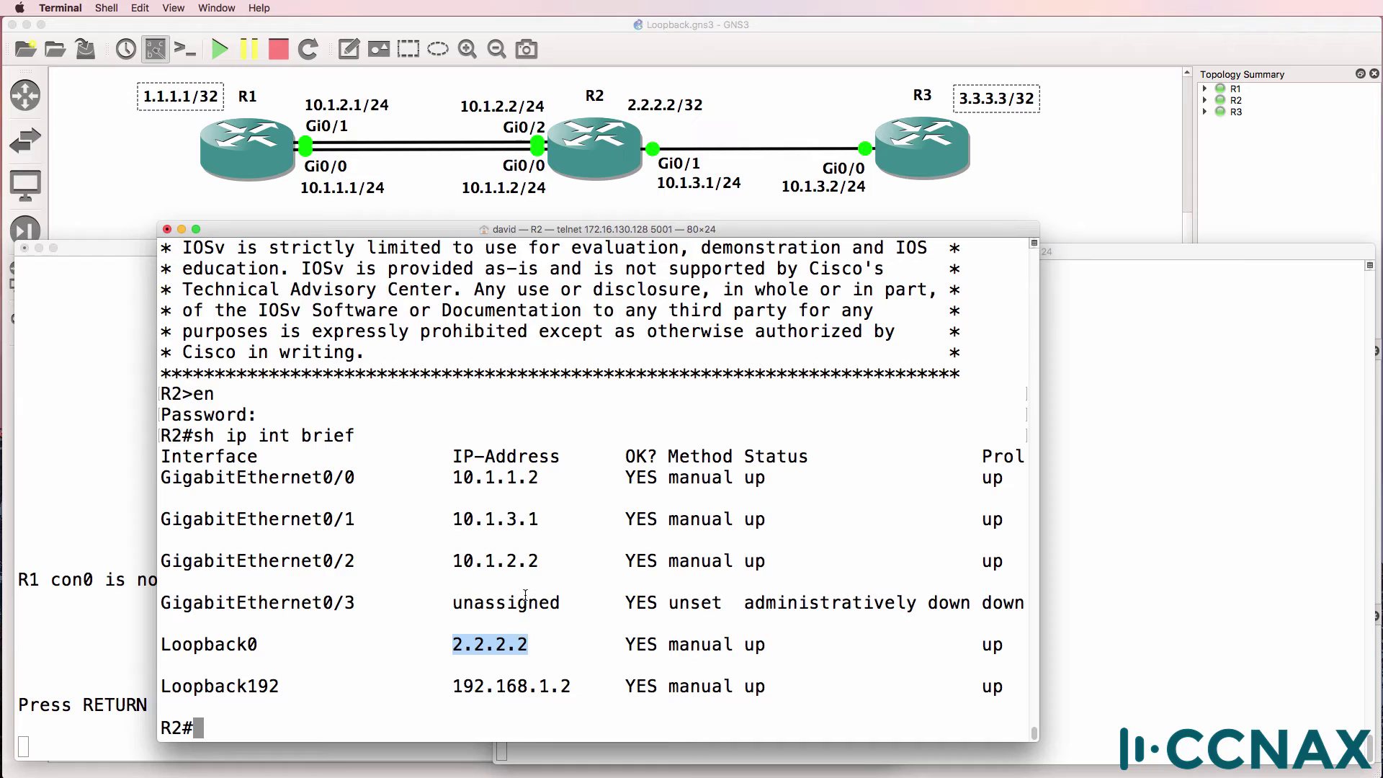
pyautogui.moveTo(452, 688); pyautogui.dragTo(160, 688)
pyautogui.moveTo(573, 674); pyautogui.dragTo(573, 681)
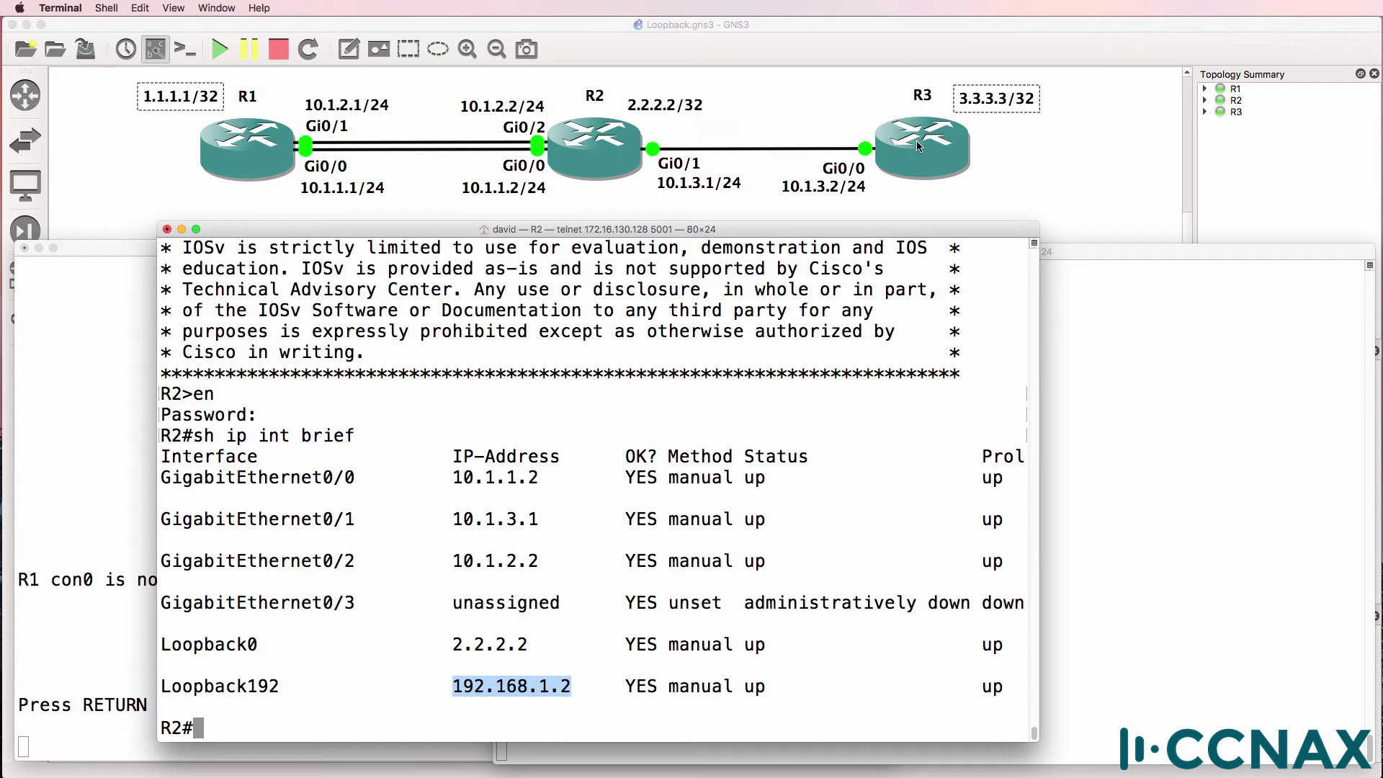
pyautogui.click(531, 378)
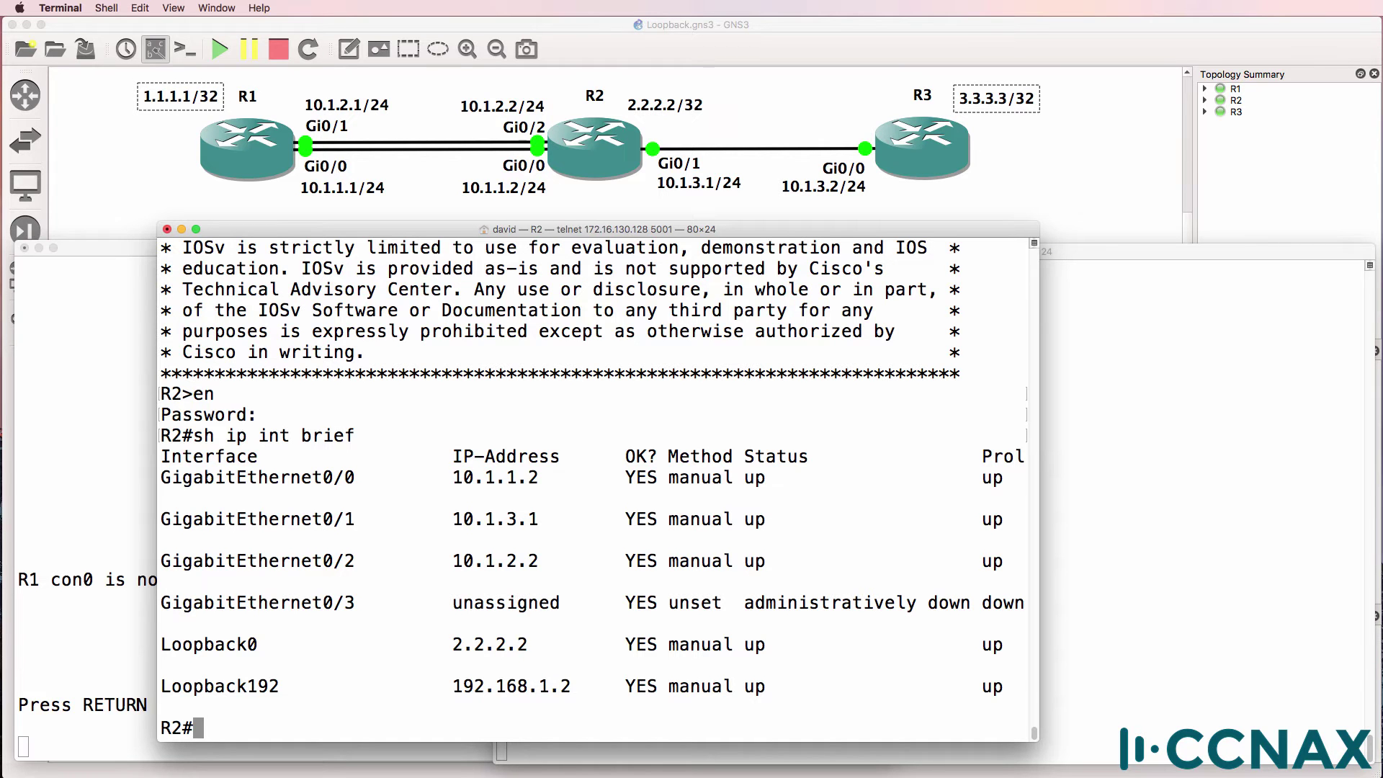
# - Enter global configuration mode on R2, check the allowed OSPF process IDs and start OSPF process 1
pyautogui.write('conf t')
pyautogui.press('Return')
pyautogui.write('r')
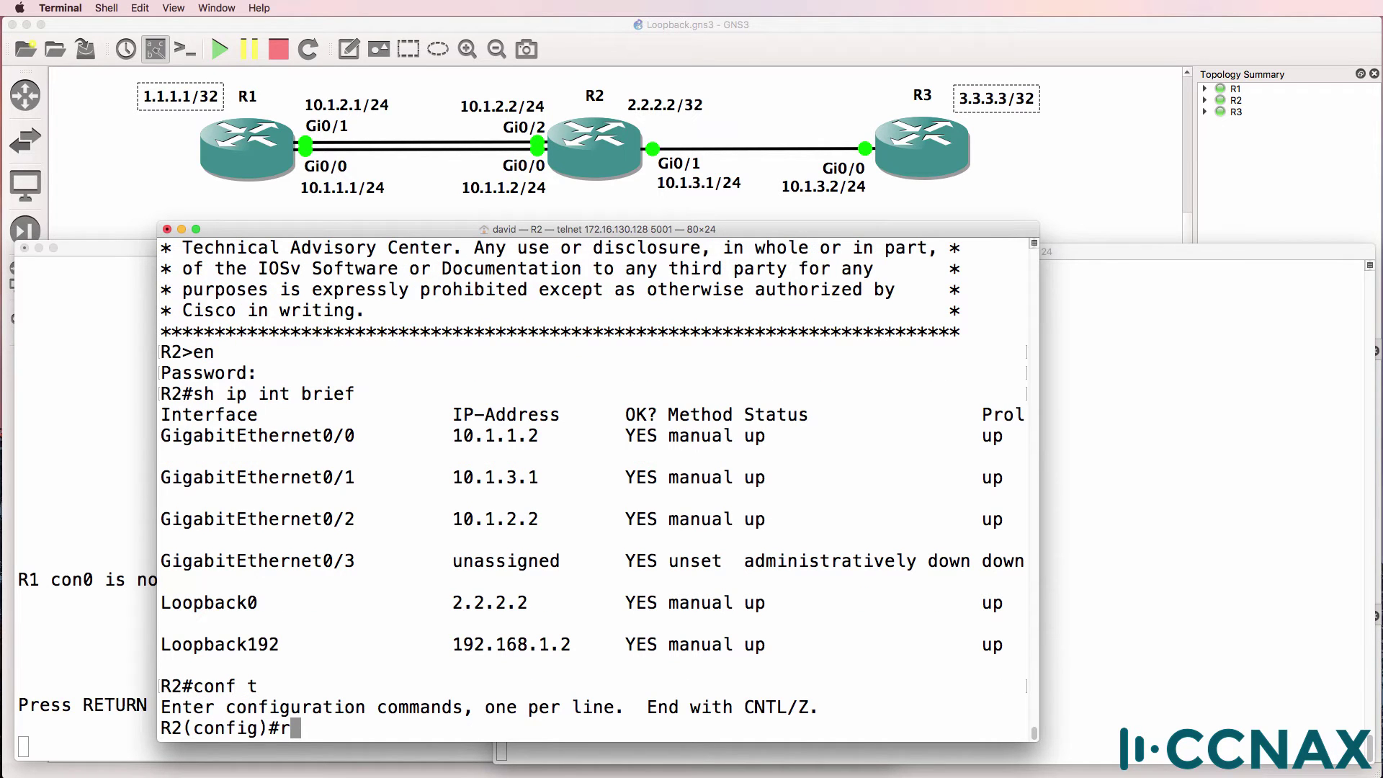
pyautogui.write('outer ospf ?1')
pyautogui.press('Return')
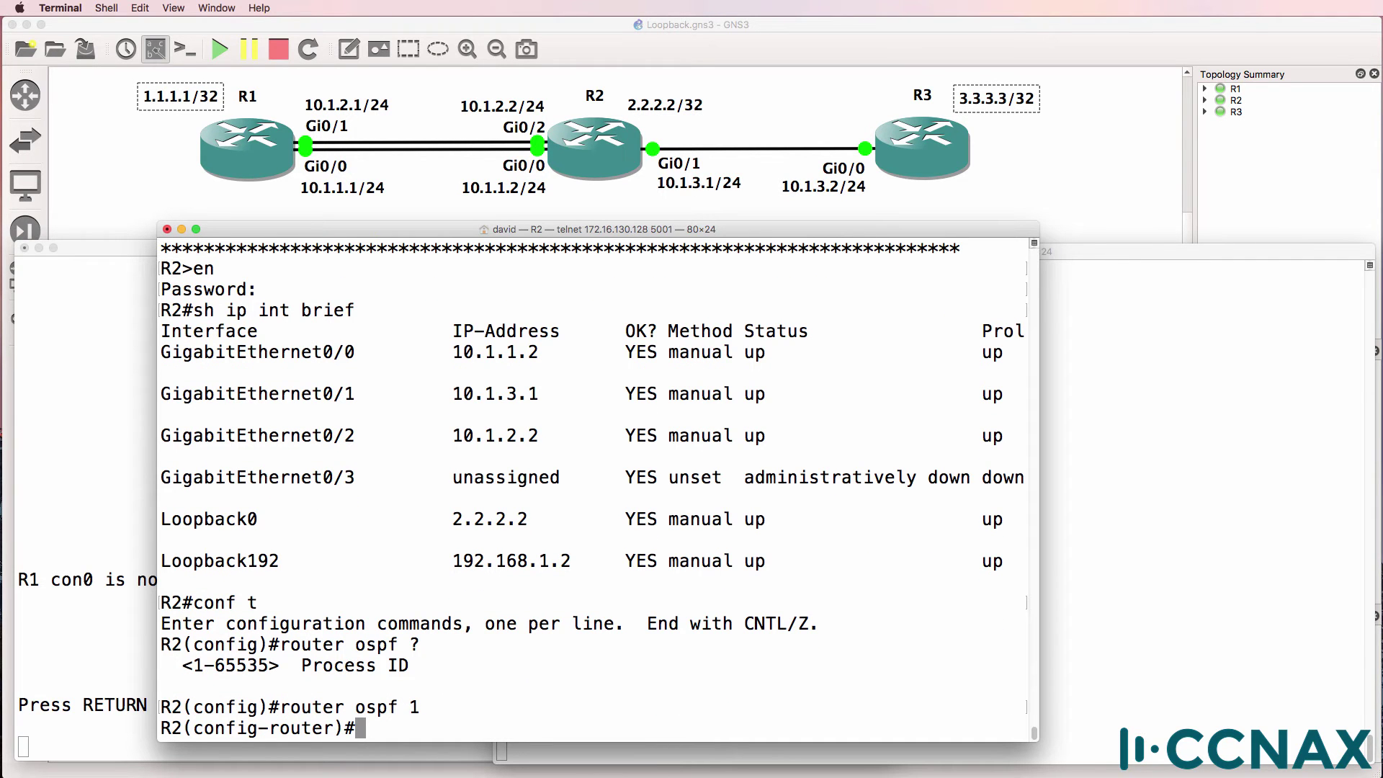
# - Enable OSPF on all R2 interfaces with network 0.0.0.0 255.255.255.255 area 0, and leave configuration mode
pyautogui.write('net')
pyautogui.press('Tab')
pyautogui.write('0.0')
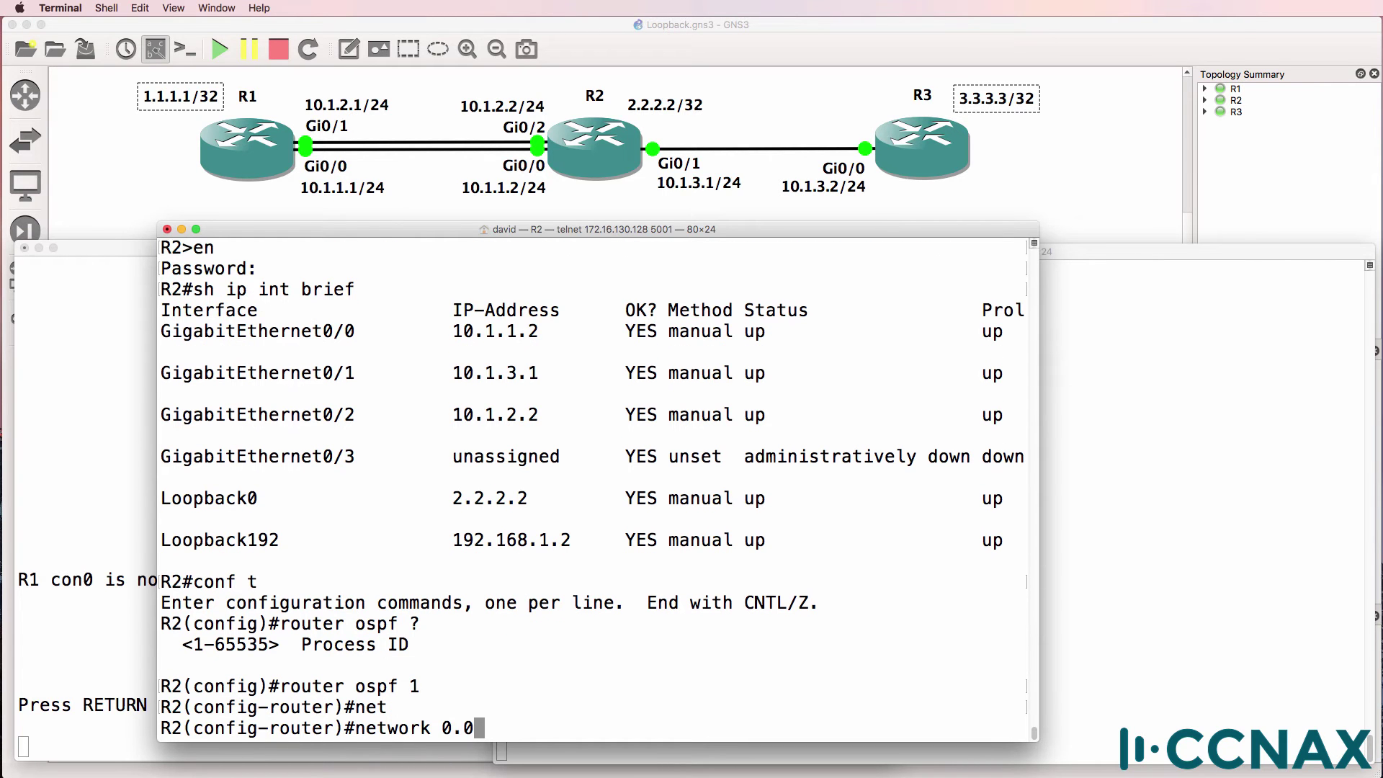
pyautogui.write('.0.0 255.25')
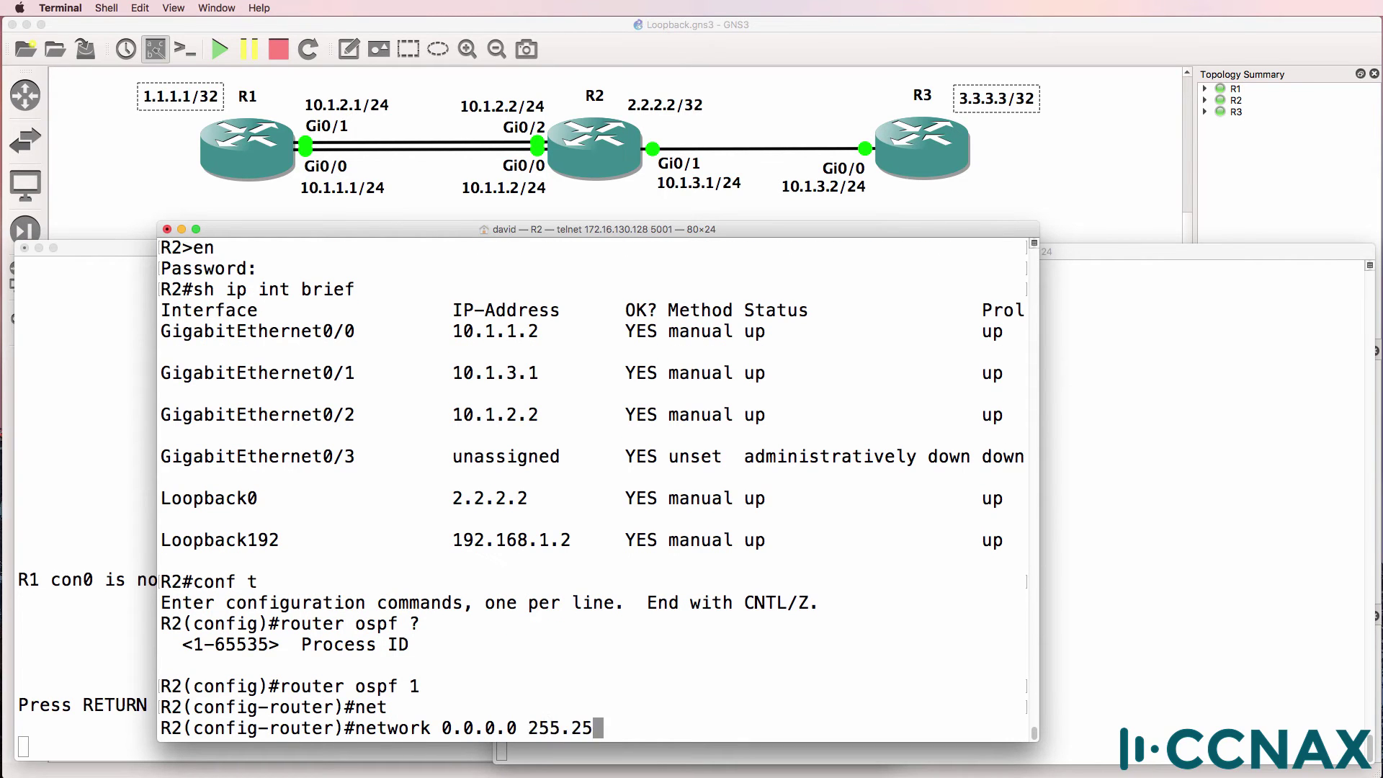
pyautogui.write('5.255.255 area 0')
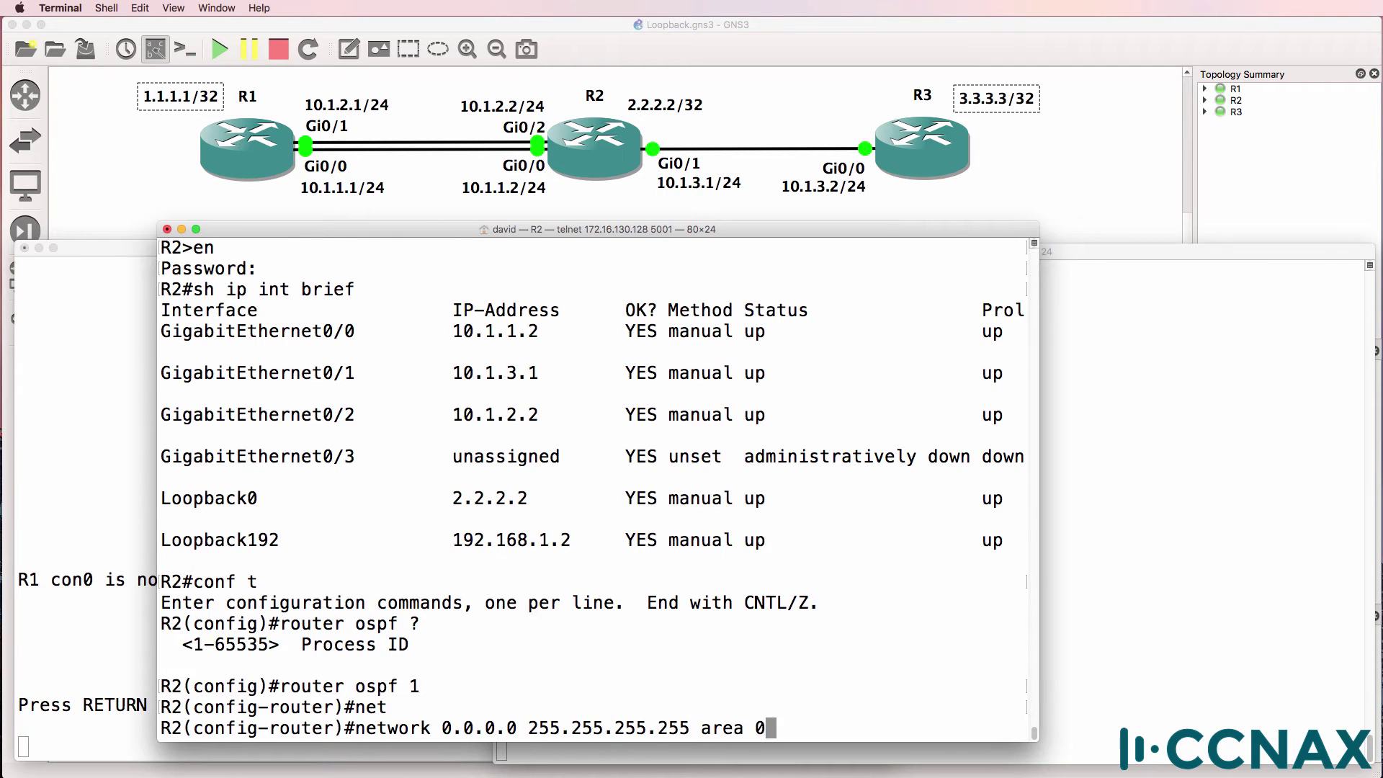
pyautogui.press('Return')
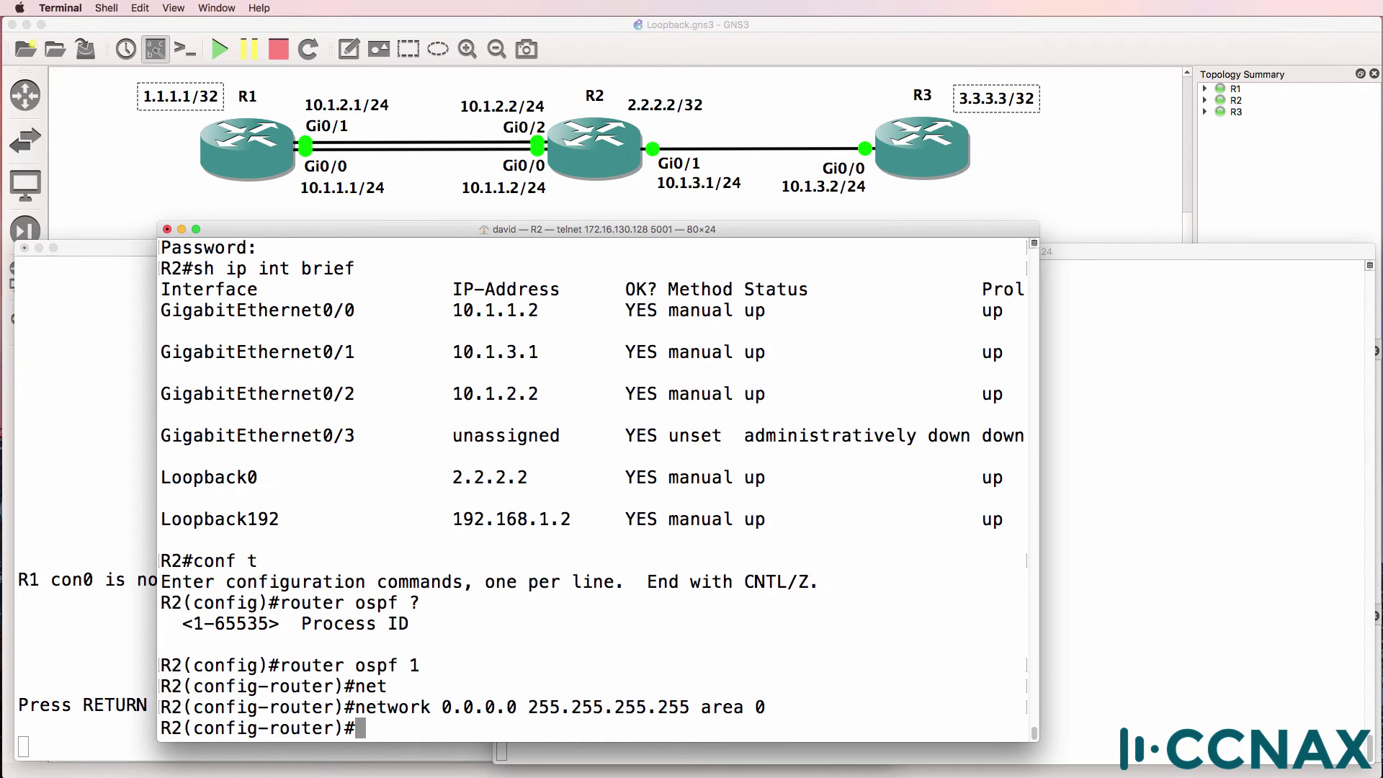
pyautogui.write('end')
pyautogui.press('Return')
# - Show R2's brief OSPF interface summary and highlight the listed interfaces
pyautogui.write('sh ')
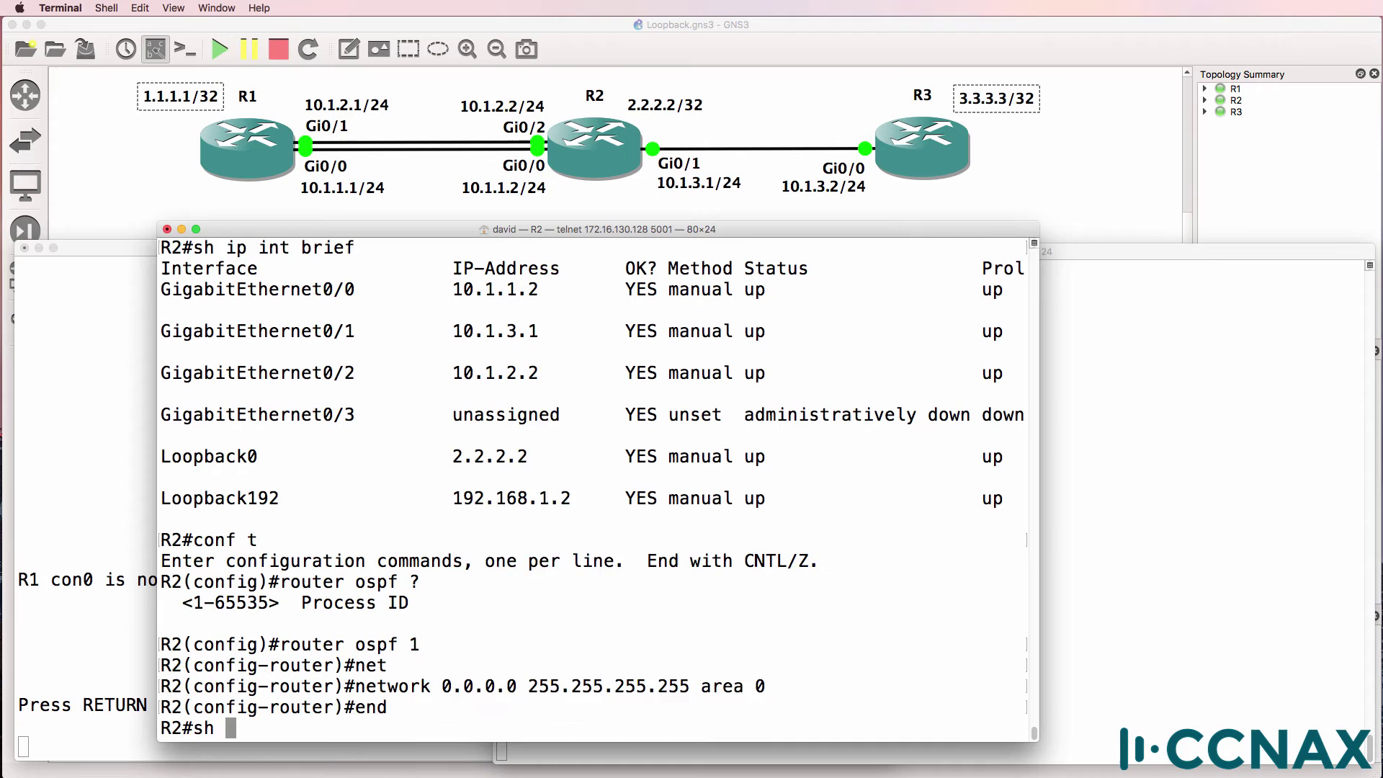
pyautogui.write('ip o')
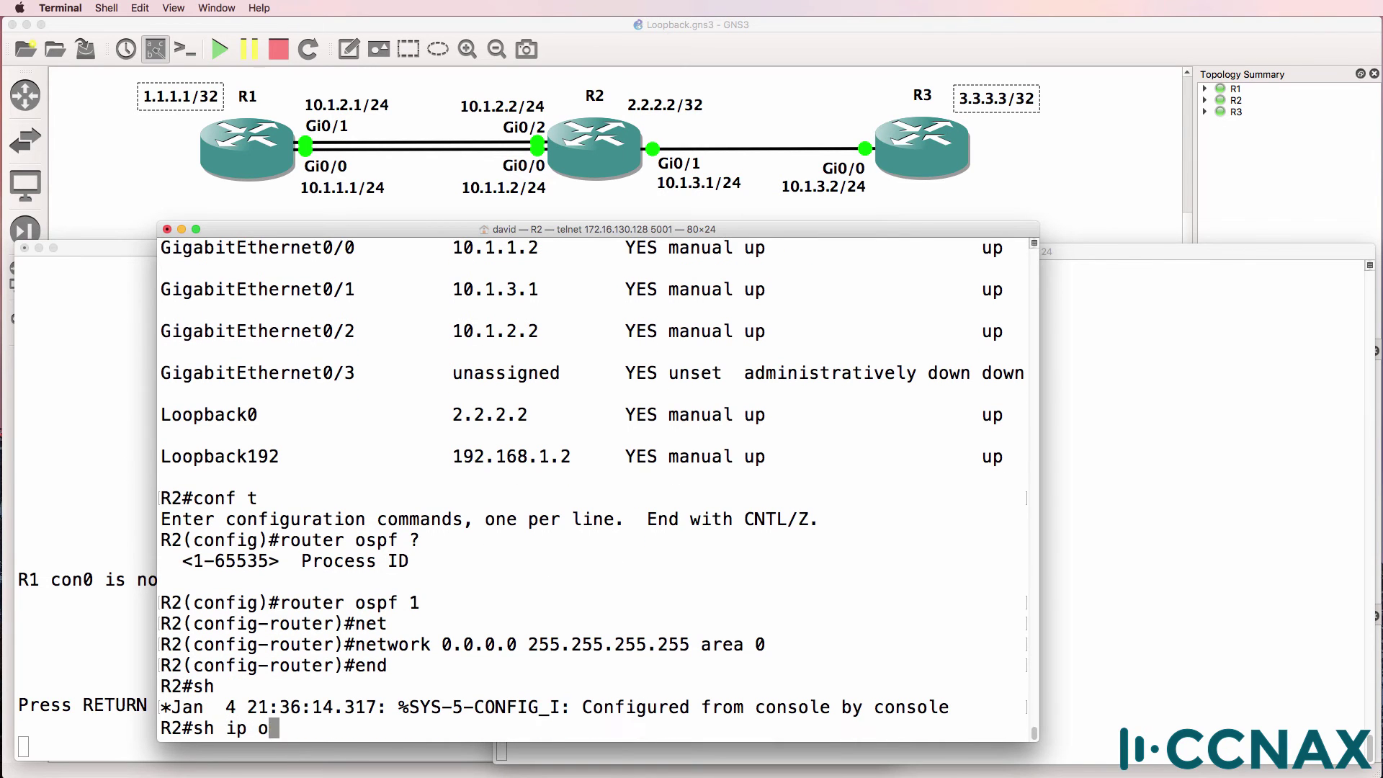
pyautogui.write('spf int brie')
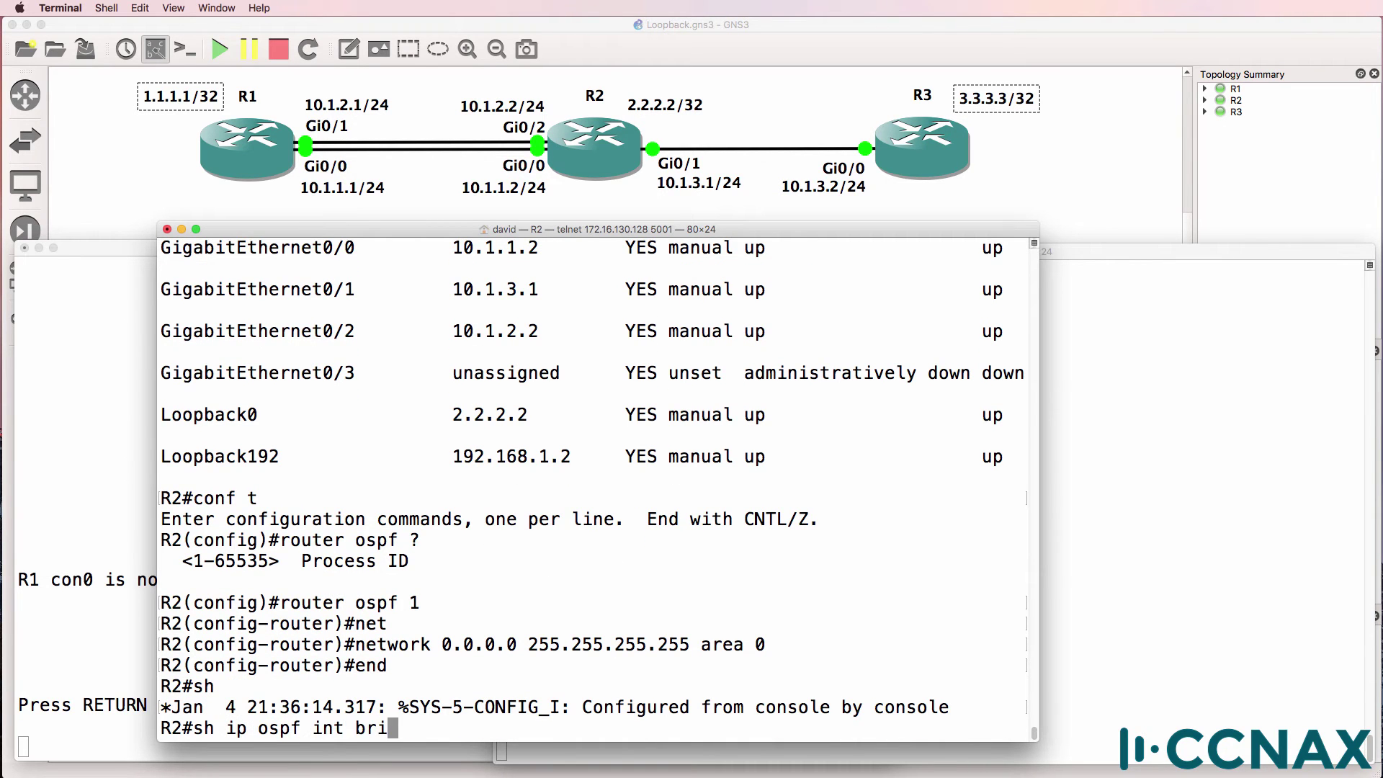
pyautogui.press('Tab')
pyautogui.press('Return')
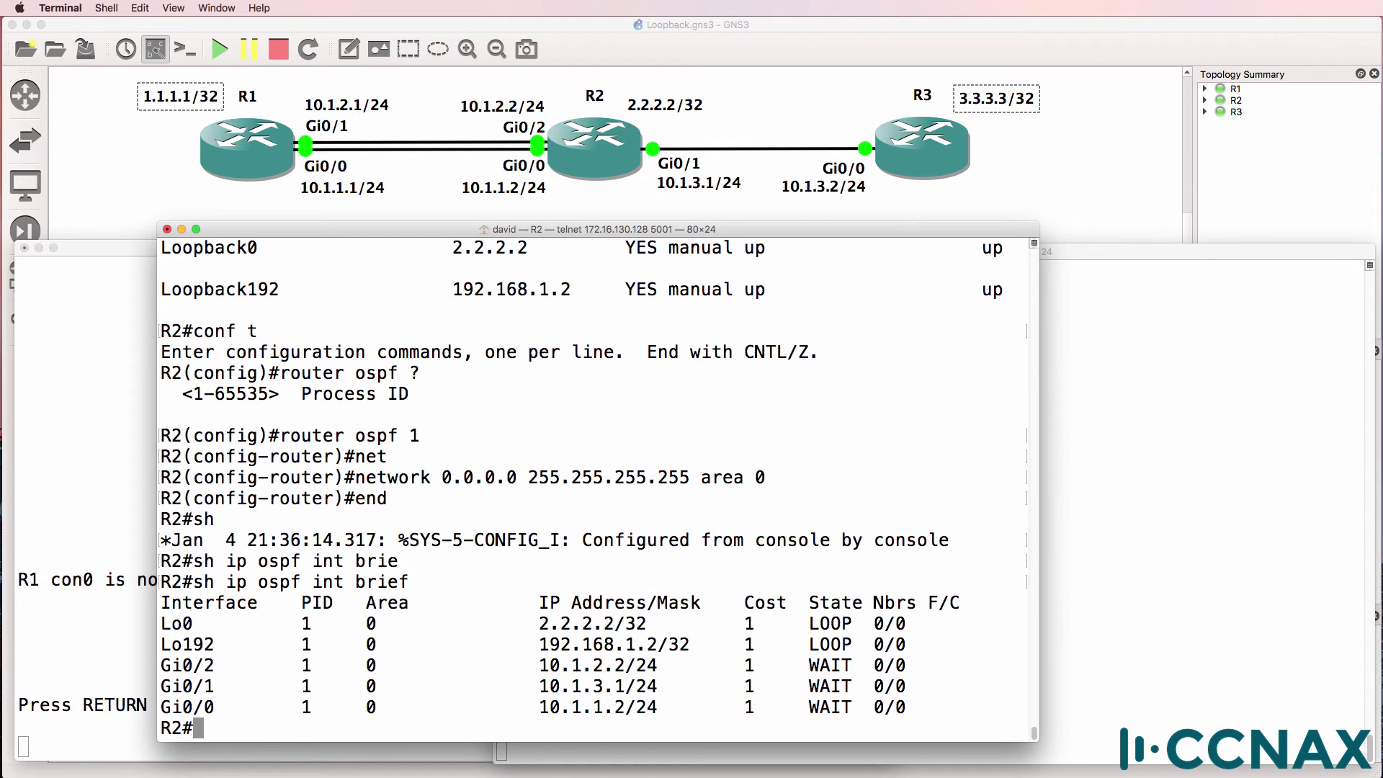
pyautogui.moveTo(162, 580); pyautogui.dragTo(302, 734)
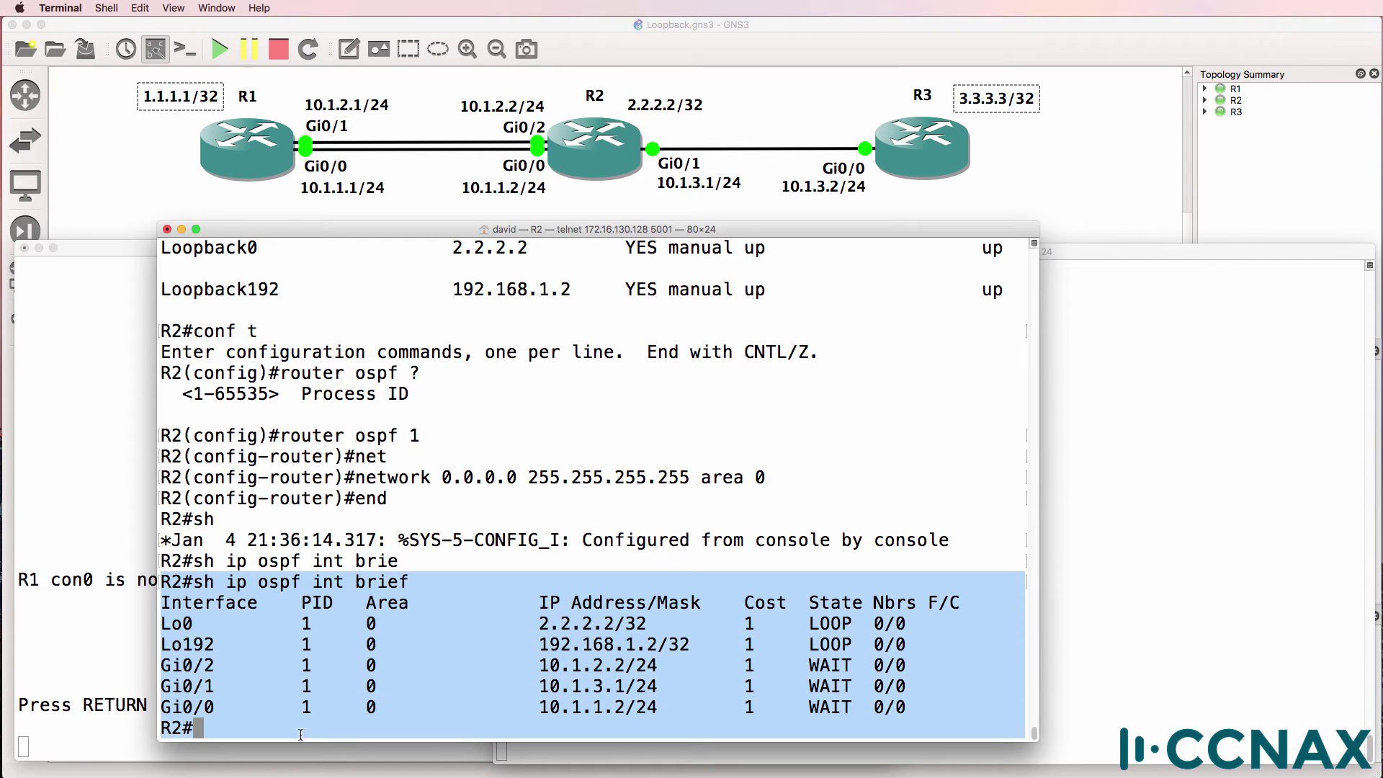
# - Show the detailed OSPF interface output on R2 and highlight Loopback0's status, its address and area, and the router ID
pyautogui.write('sh')
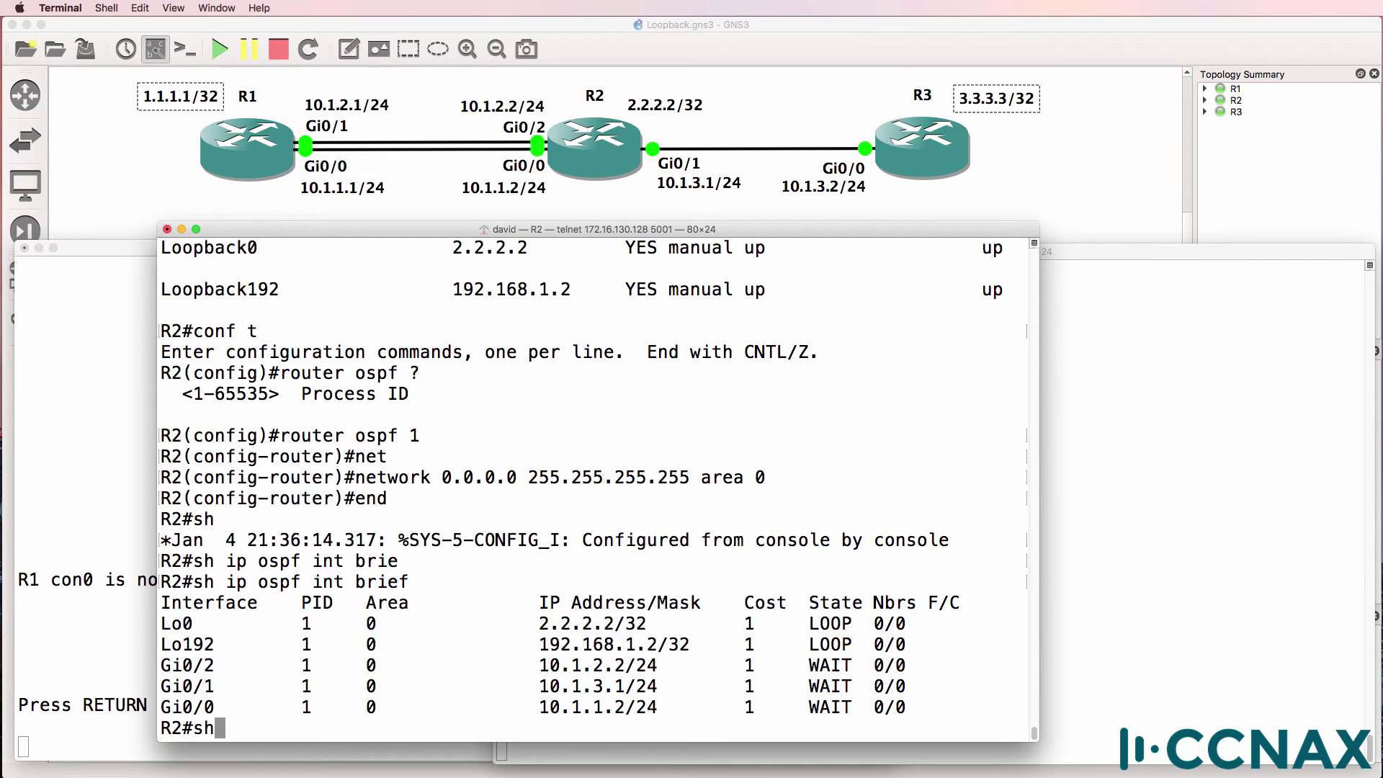
pyautogui.write(' ip ospf int')
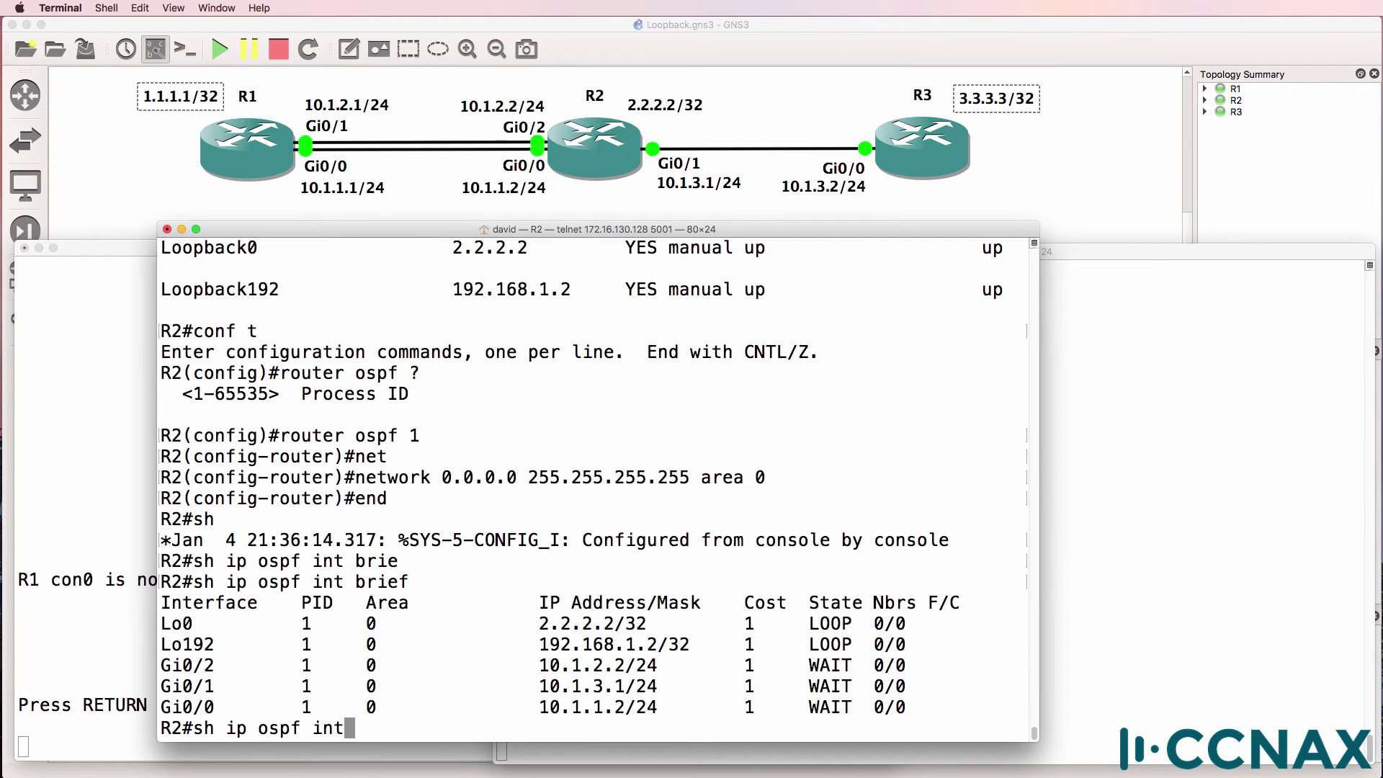
pyautogui.press('Return')
pyautogui.scroll(1, 323, 303)
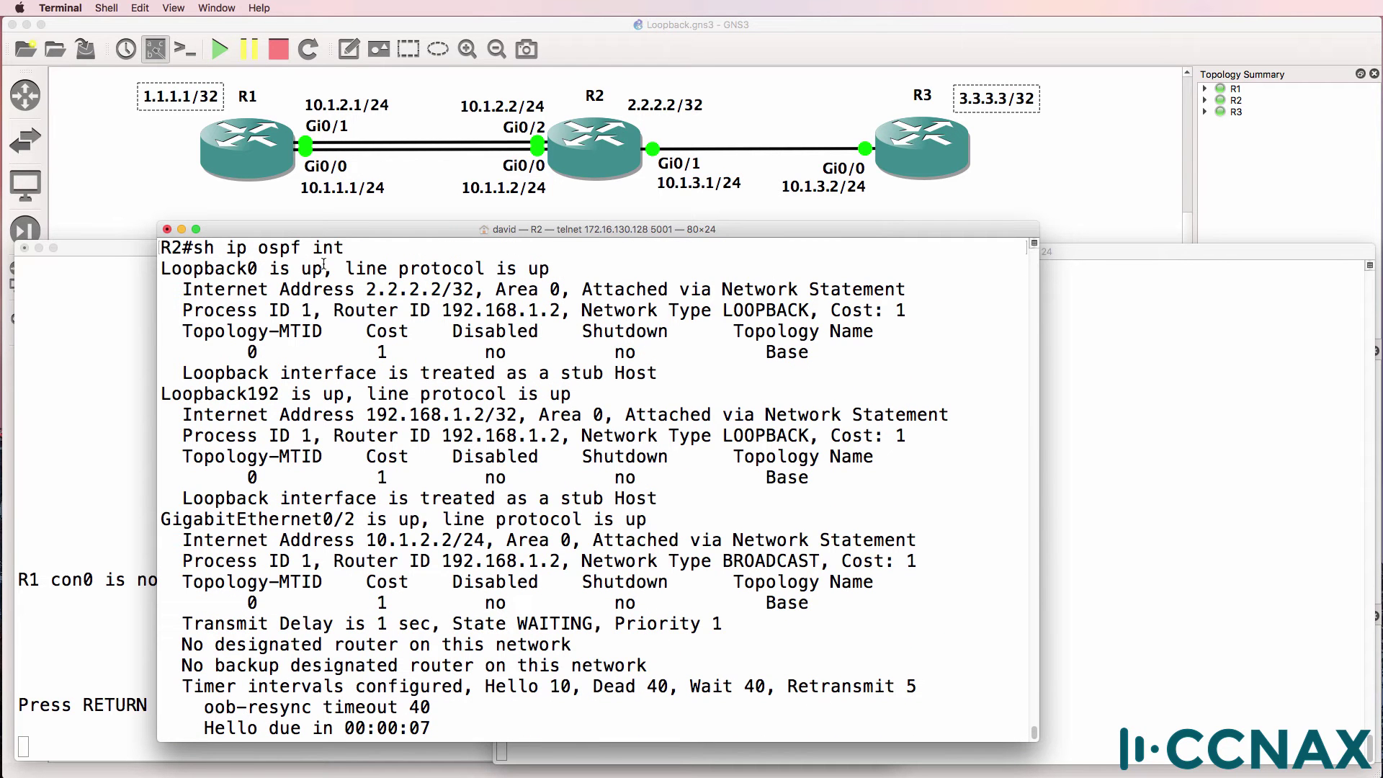
pyautogui.moveTo(322, 264); pyautogui.dragTo(161, 268)
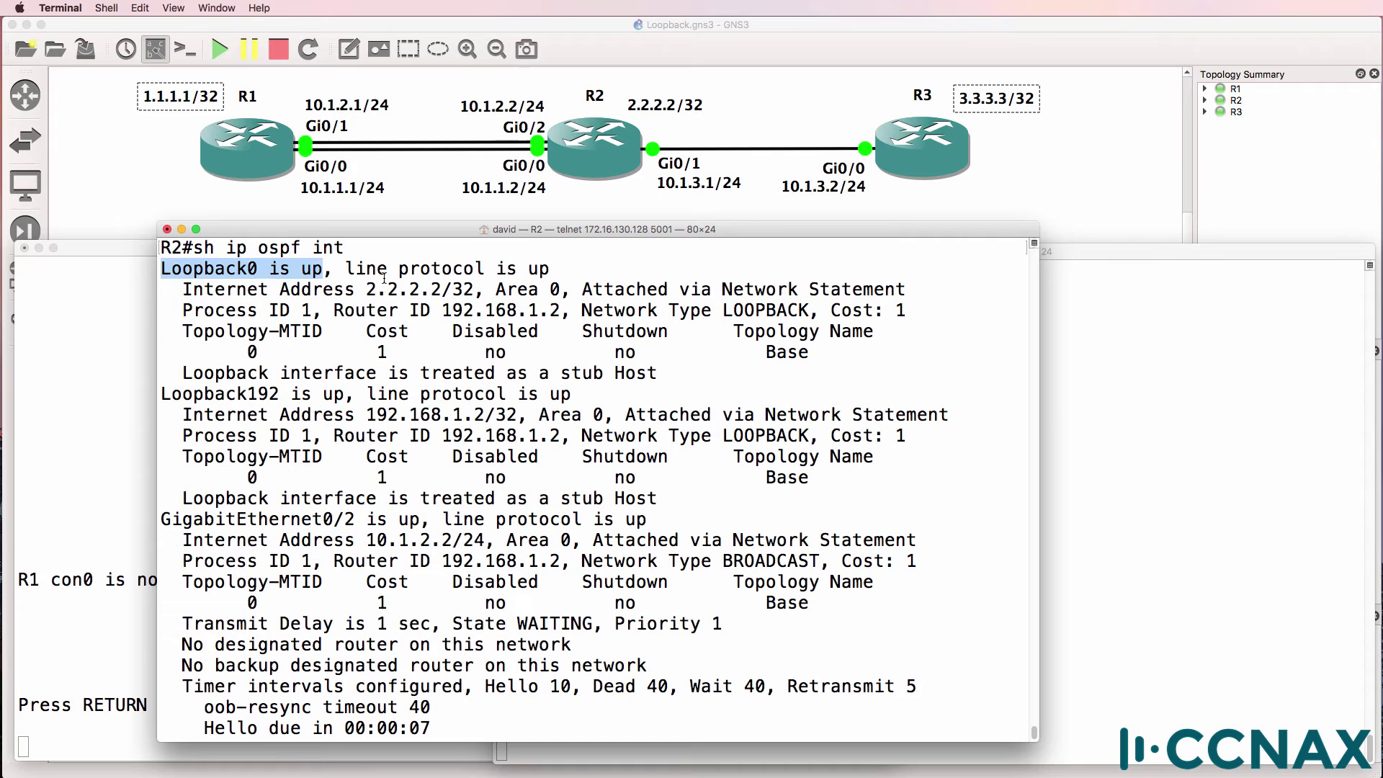
pyautogui.moveTo(367, 289); pyautogui.dragTo(566, 290)
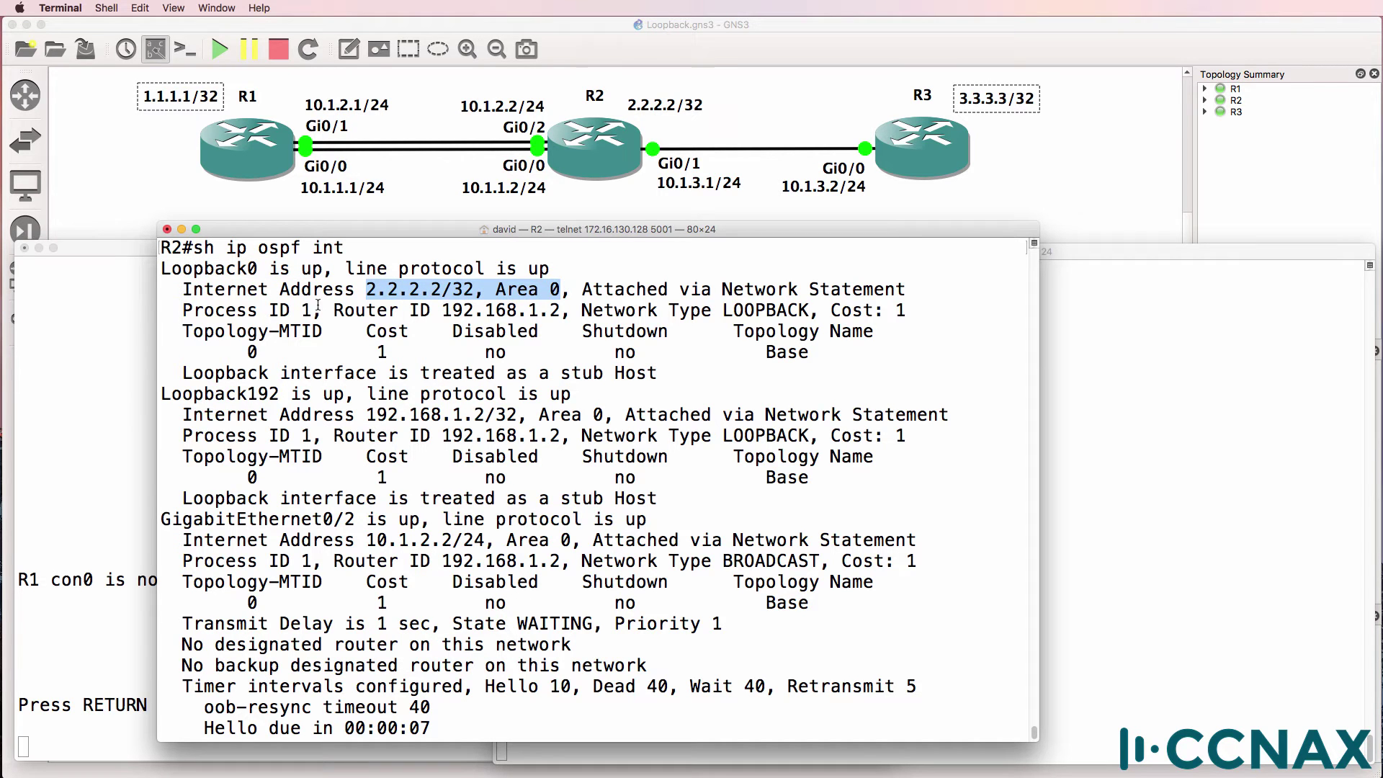
pyautogui.moveTo(332, 309); pyautogui.dragTo(565, 313)
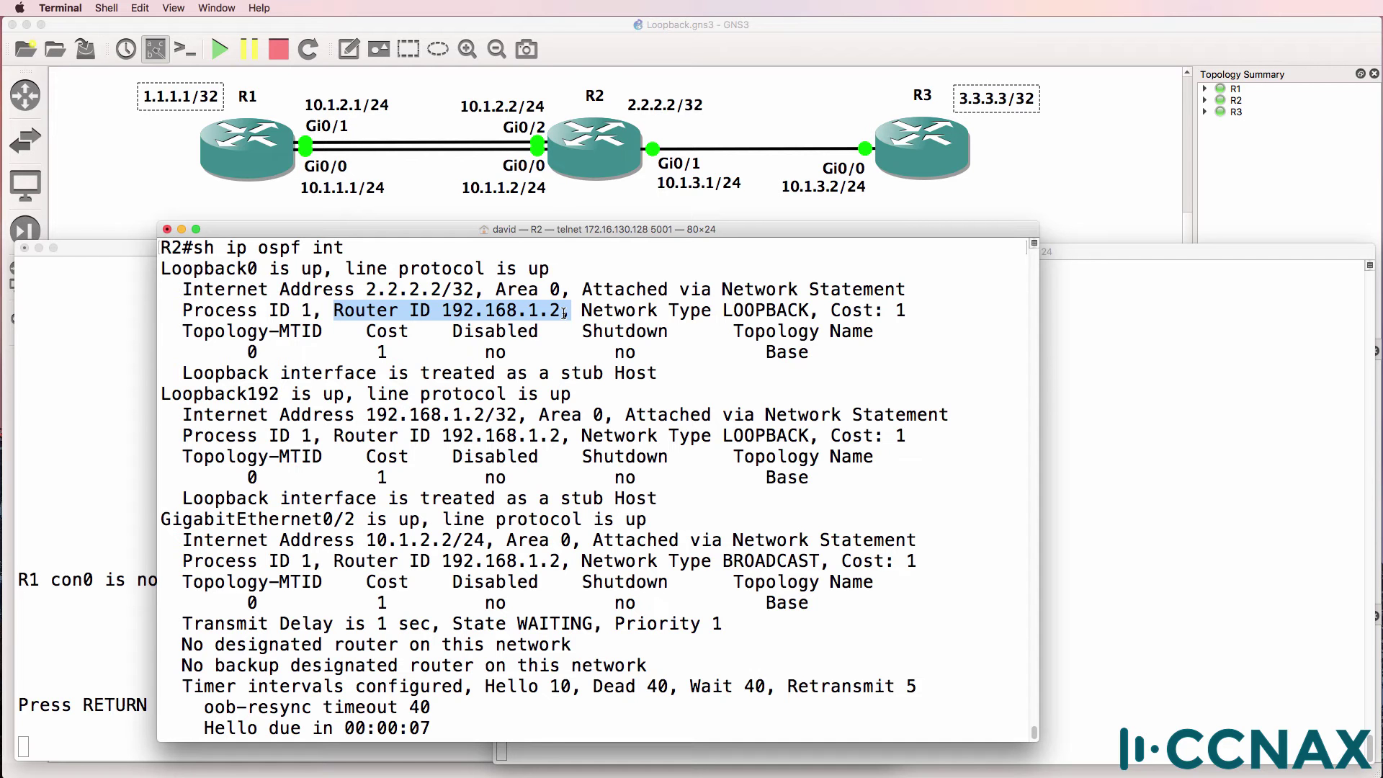
# - Page on to the GigabitEthernet0/1 section of the OSPF output and highlight its router ID
pyautogui.press('space')
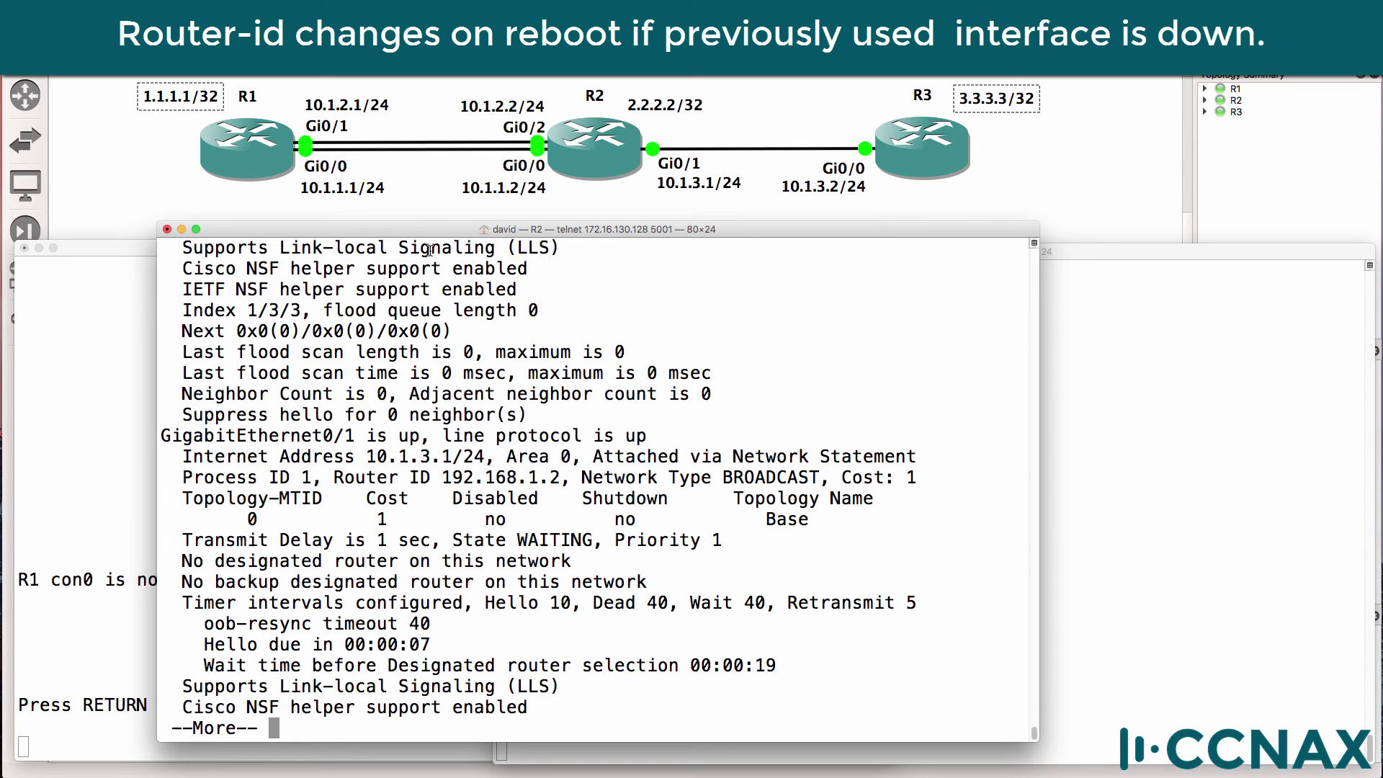
pyautogui.moveTo(352, 433); pyautogui.dragTo(146, 435)
pyautogui.moveTo(442, 477); pyautogui.dragTo(566, 468)
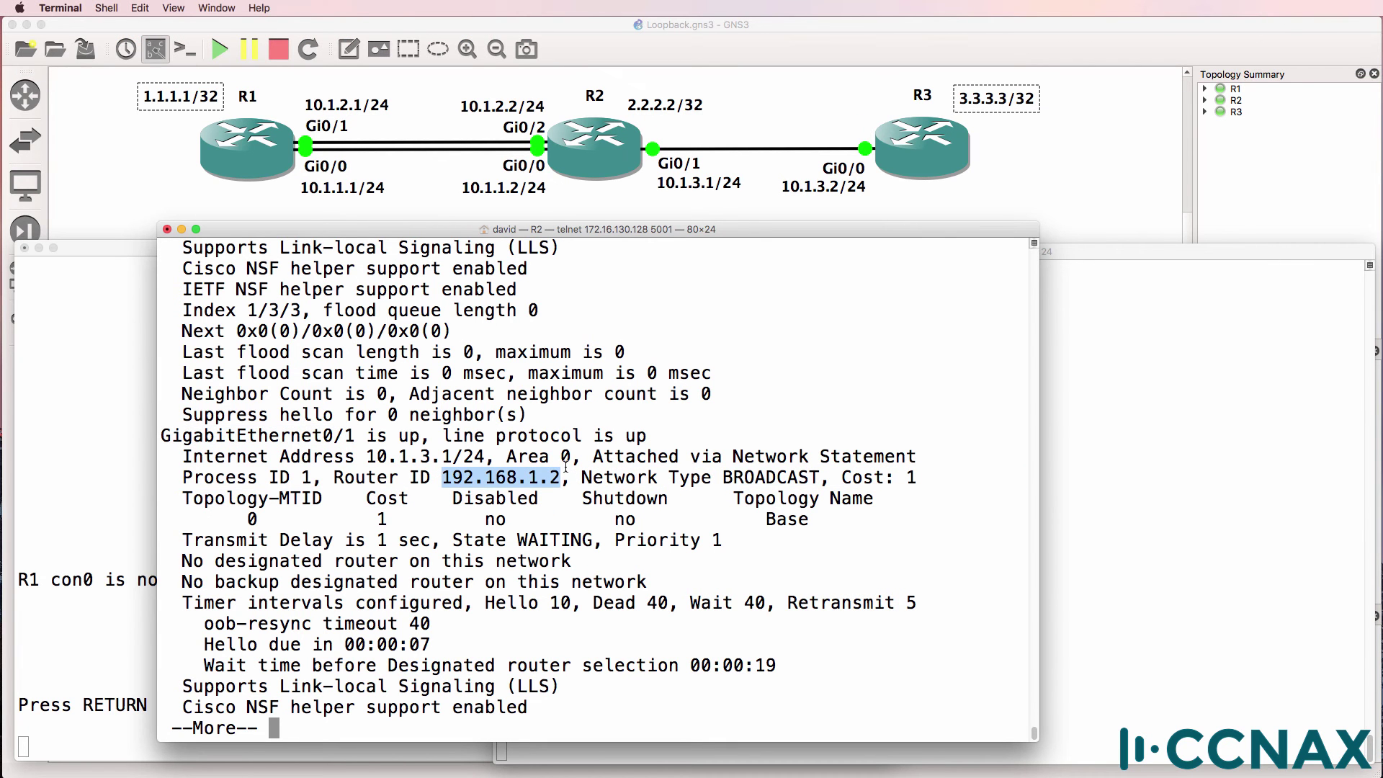
# - Switch to the R1 console and enter privileged EXEC mode
pyautogui.click(106, 478)
pyautogui.press('Return')
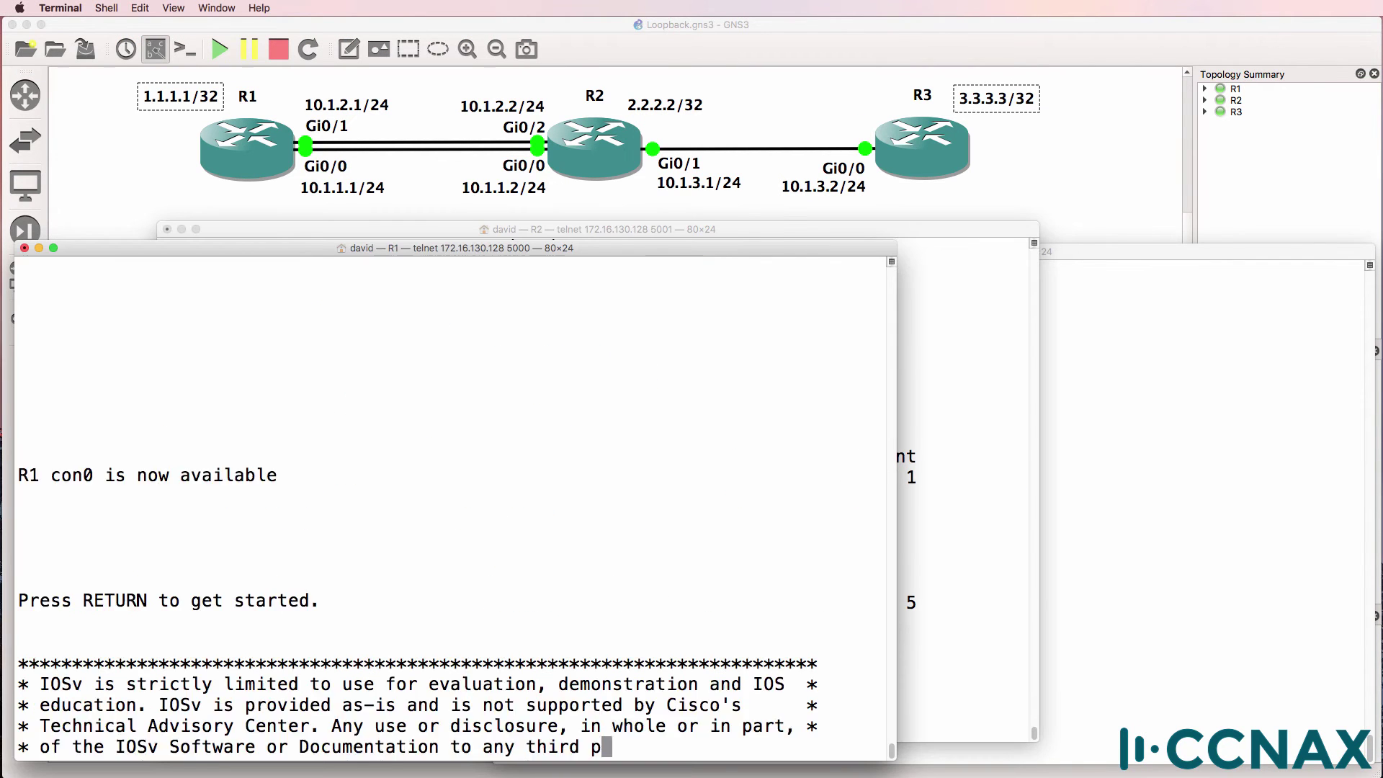
pyautogui.write('en')
pyautogui.press('Return')
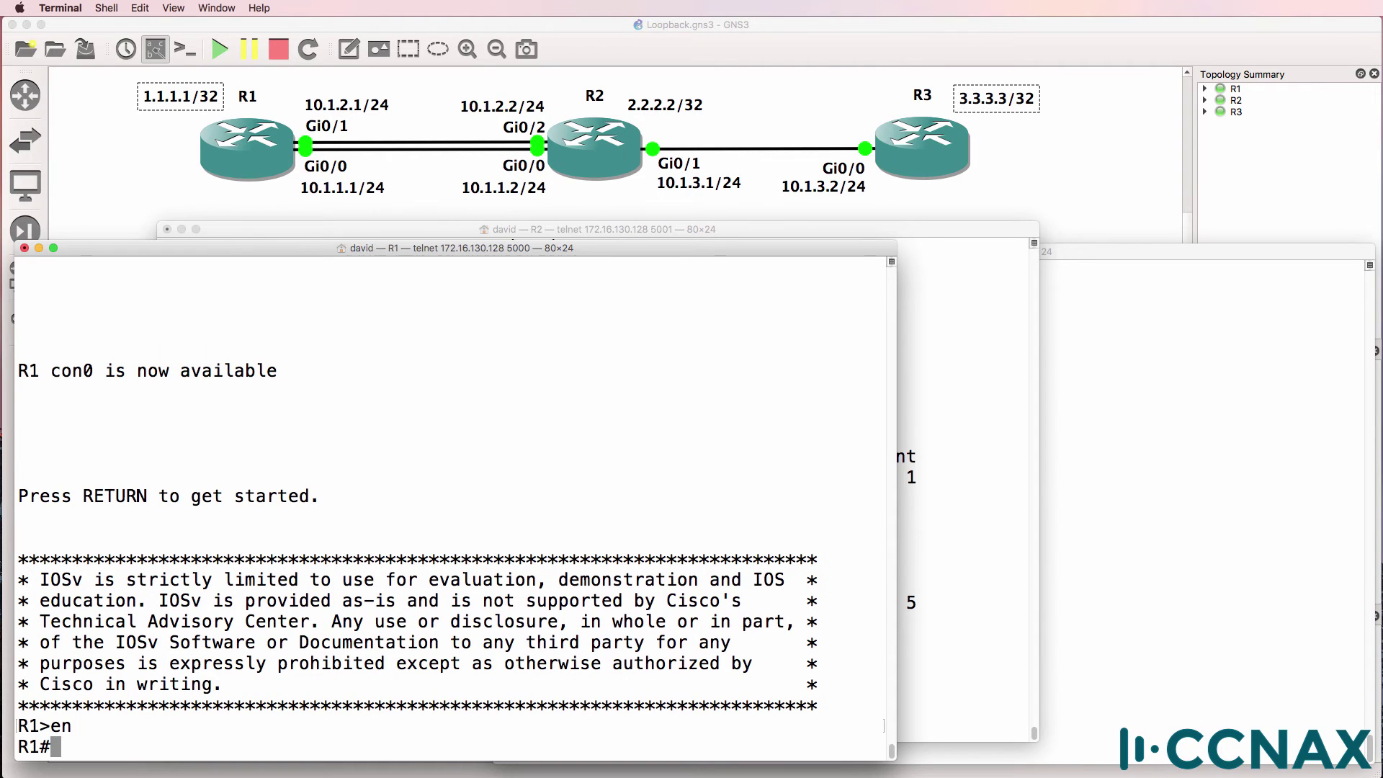
# - Show R1's brief IP interface summary and highlight the GigabitEthernet0/0 and Loopback0 addresses
pyautogui.write('sh ip int brief')
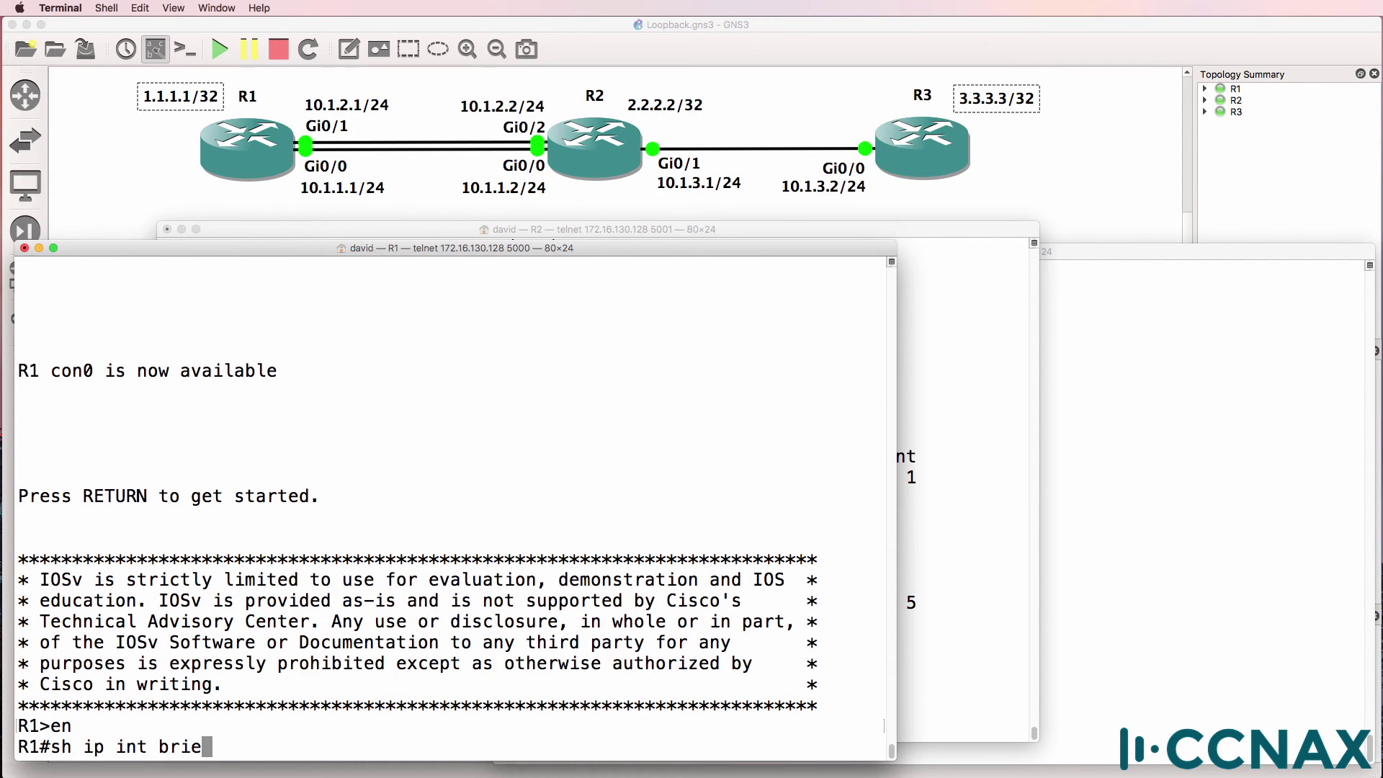
pyautogui.press('Return')
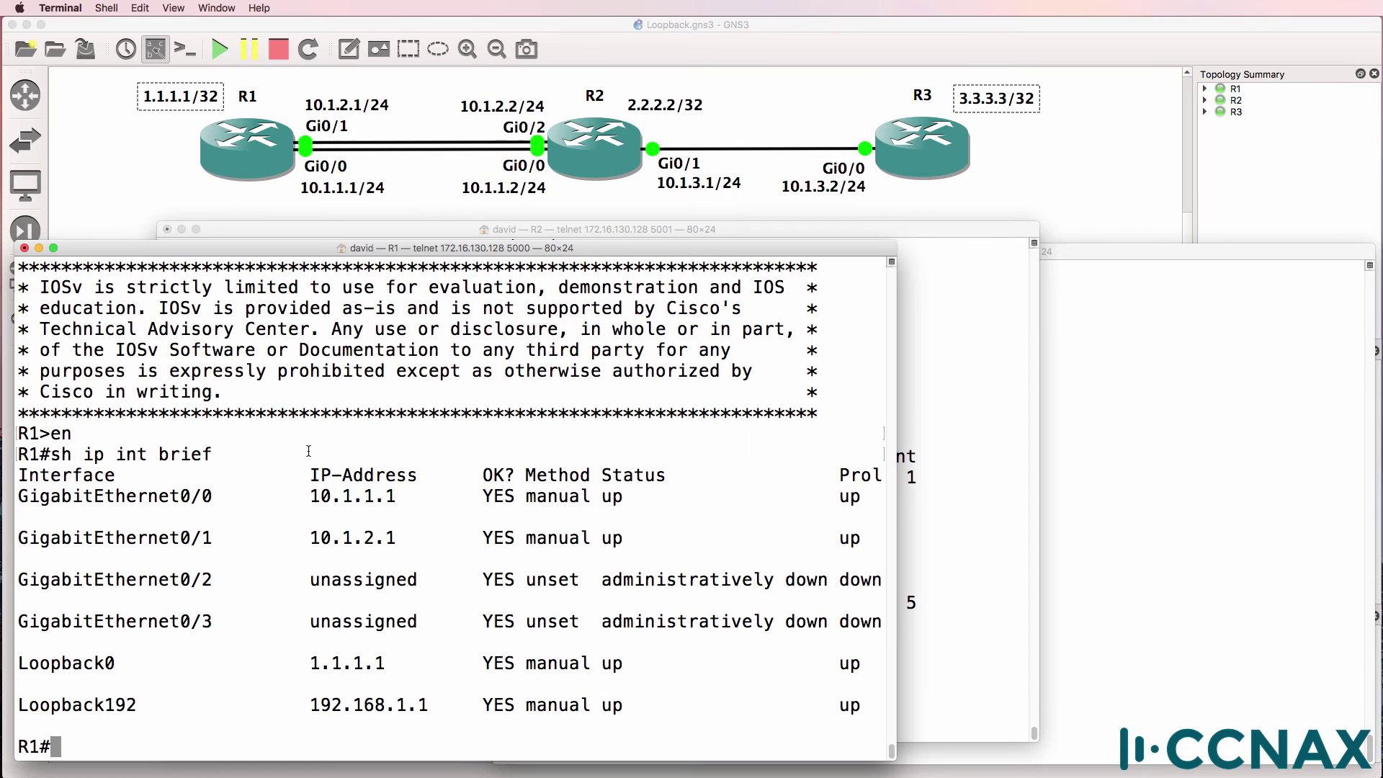
pyautogui.moveTo(416, 502); pyautogui.dragTo(191, 500)
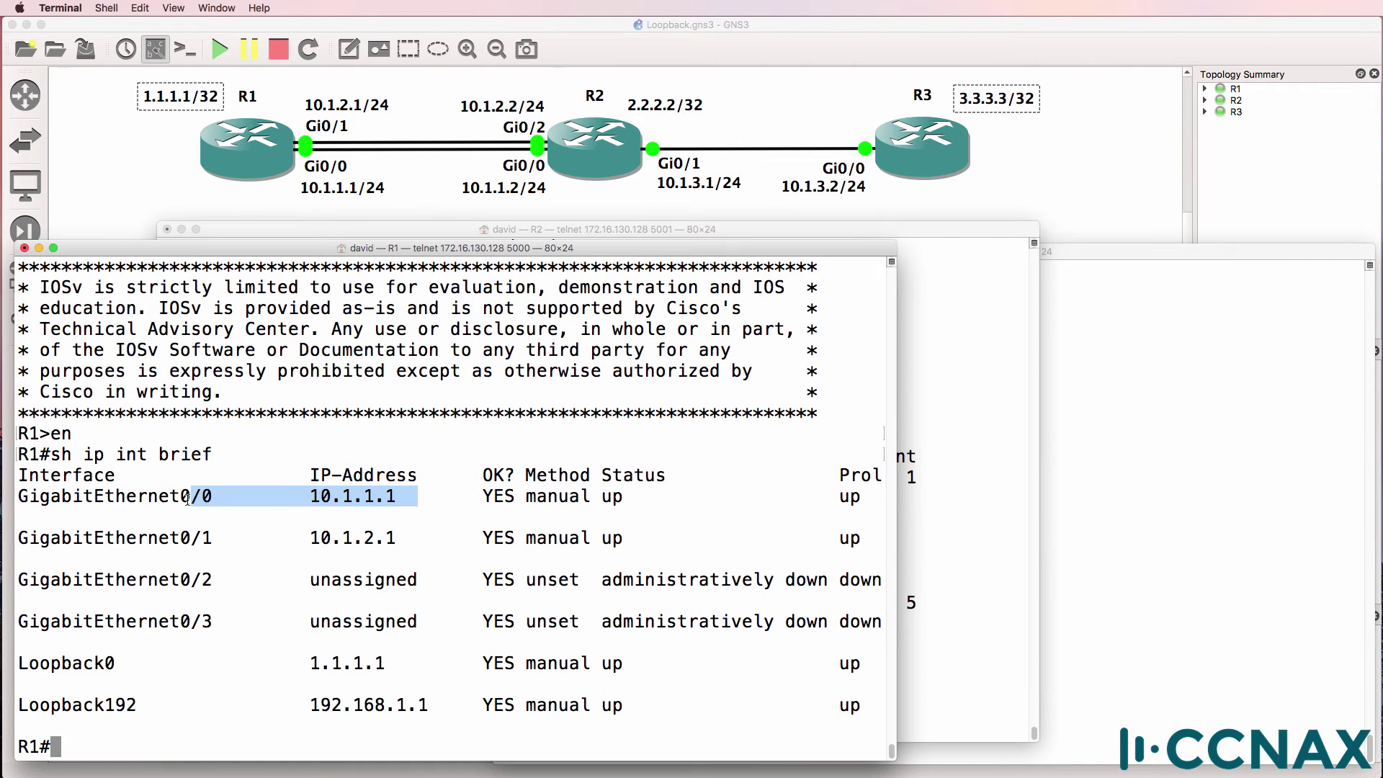
pyautogui.moveTo(405, 670); pyautogui.dragTo(309, 658)
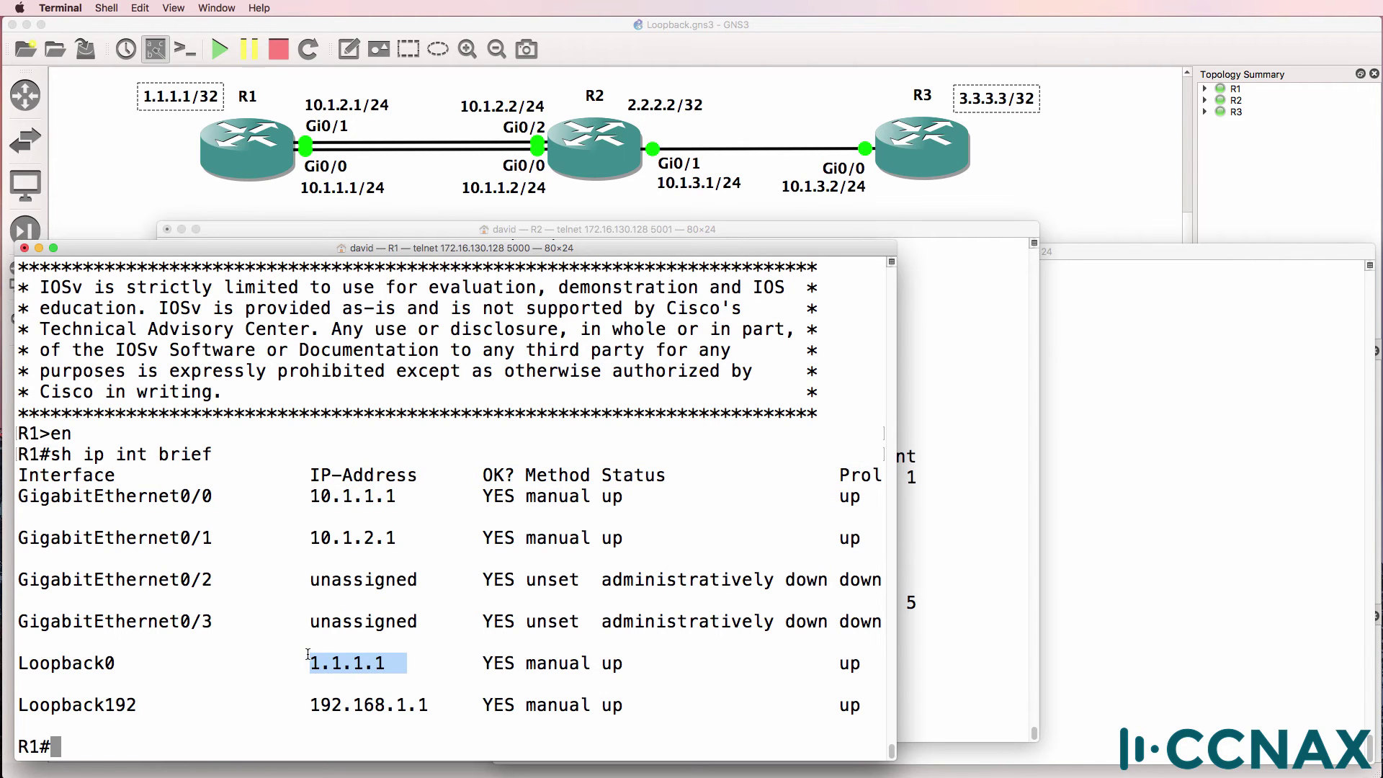
# - Remove interfaces Loopback 0 and Loopback 192 from R1's configuration and return to privileged mode
pyautogui.write('conf t')
pyautogui.press('Return')
pyautogui.write('no')
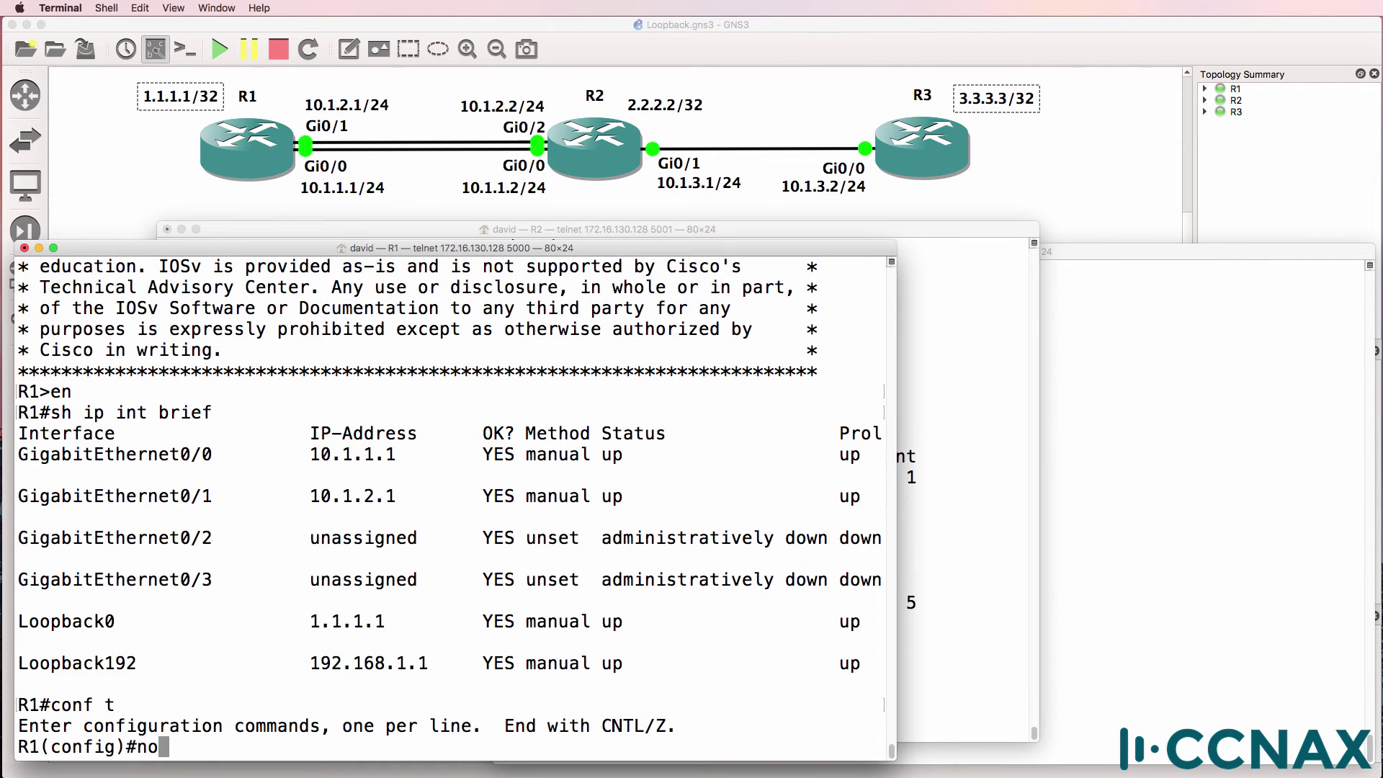
pyautogui.write(' int loop 0')
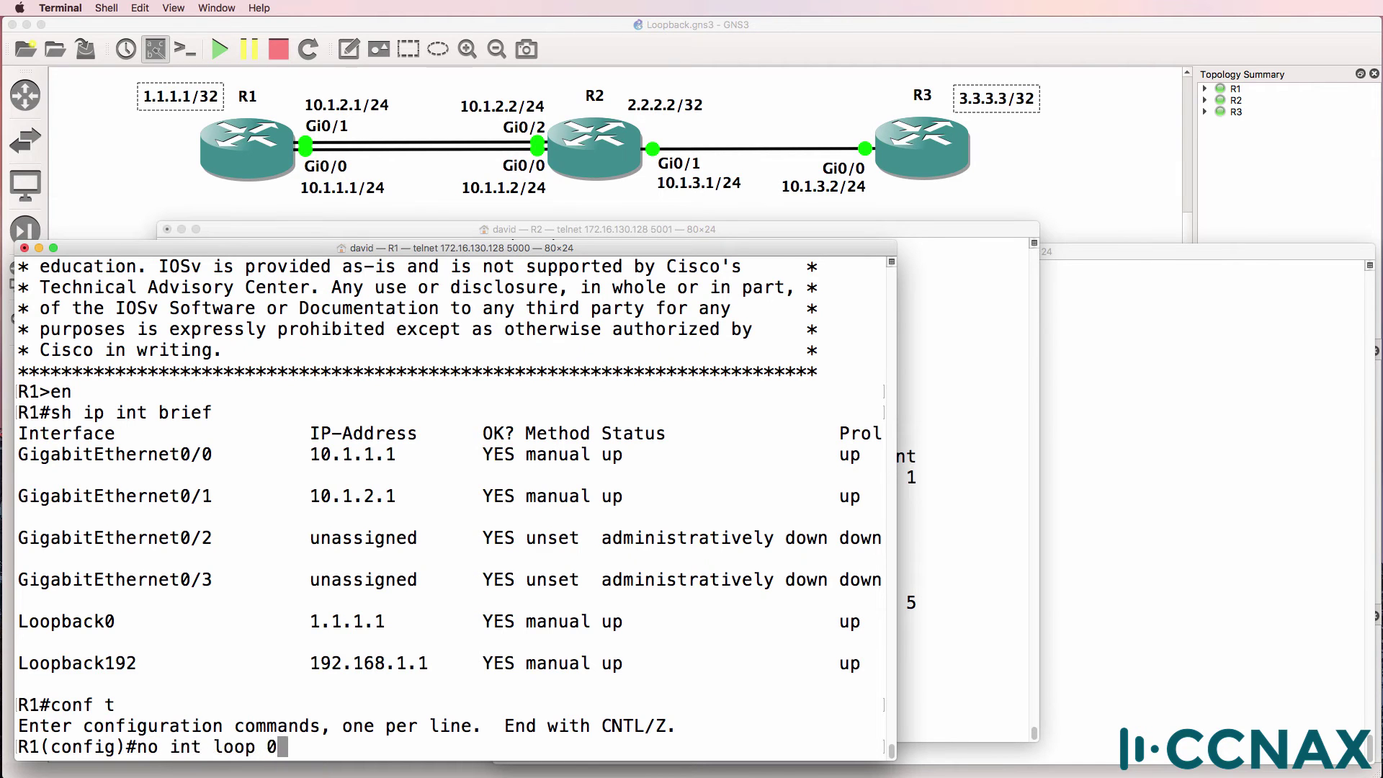
pyautogui.press('Return')
pyautogui.write('no int loop 192')
pyautogui.press('Return')
pyautogui.write('end')
pyautogui.press('Return')
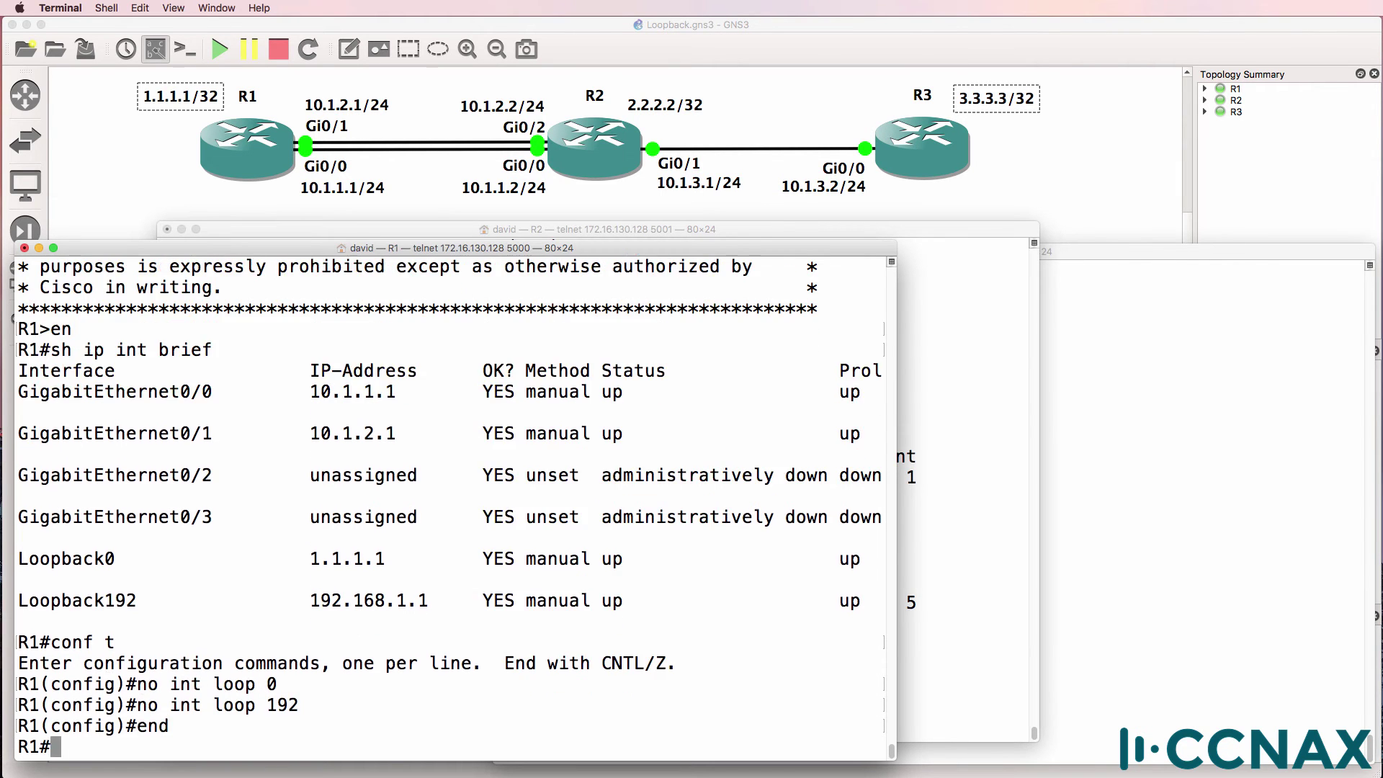
# - Show R1's brief IP interface summary again and highlight the GigabitEthernet0/0 and GigabitEthernet0/1 addresses
pyautogui.write('sh ip ')
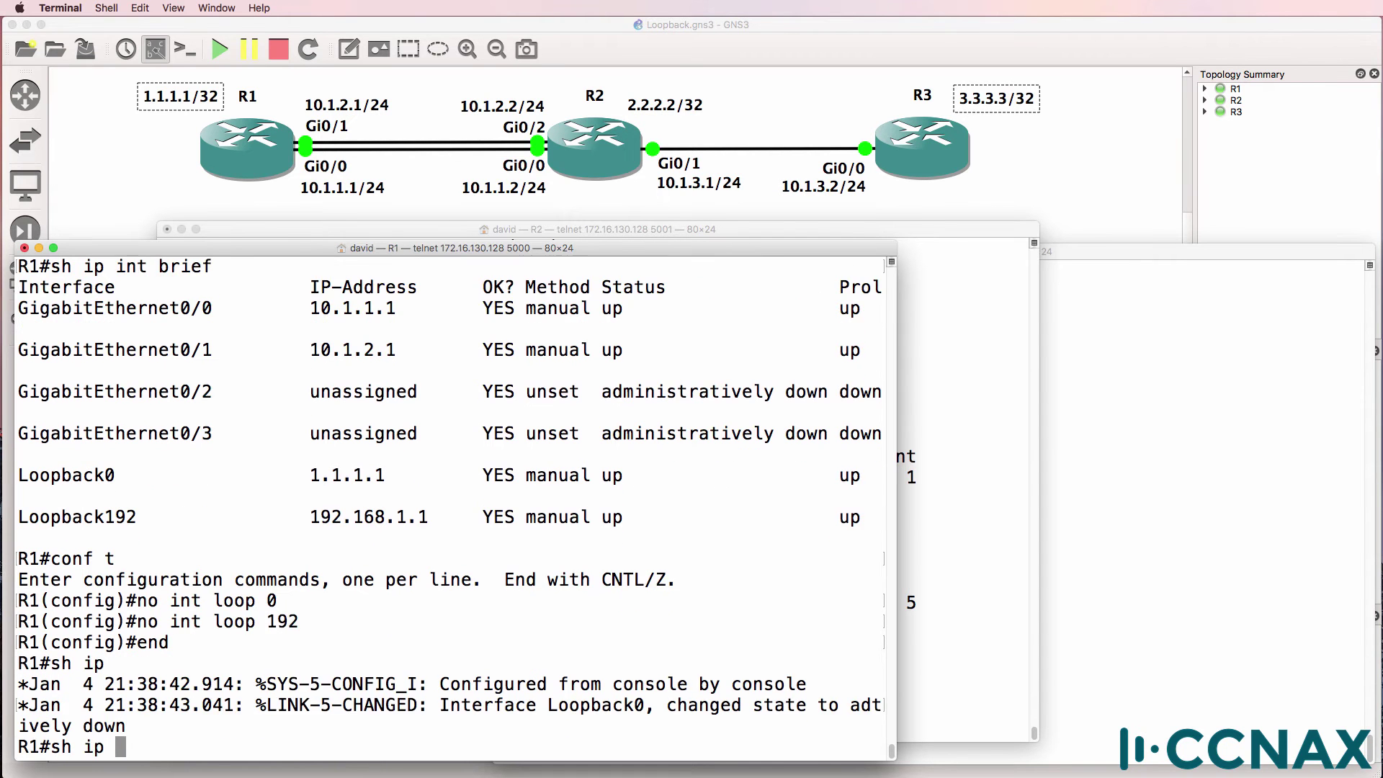
pyautogui.write('int b')
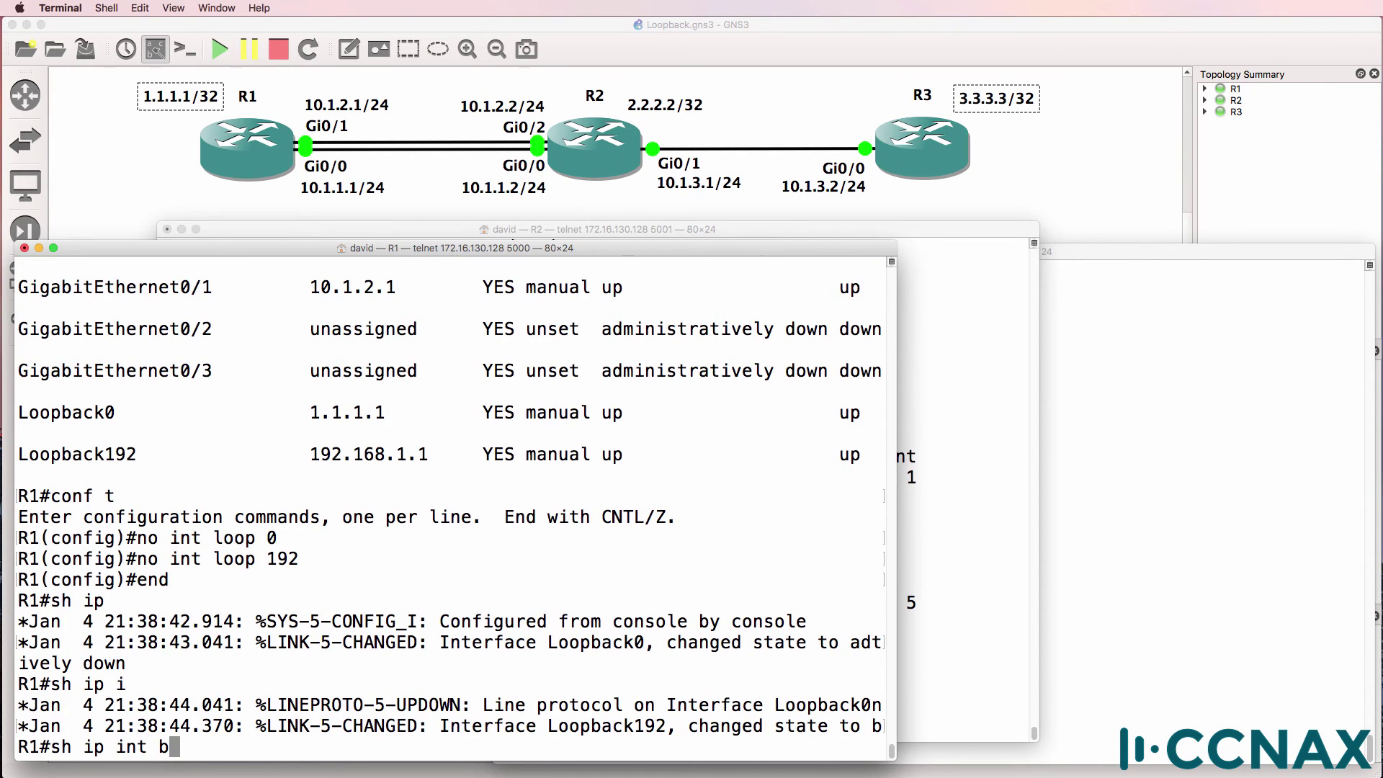
pyautogui.write('rief')
pyautogui.press('Return')
pyautogui.press('Up')
pyautogui.press('Return')
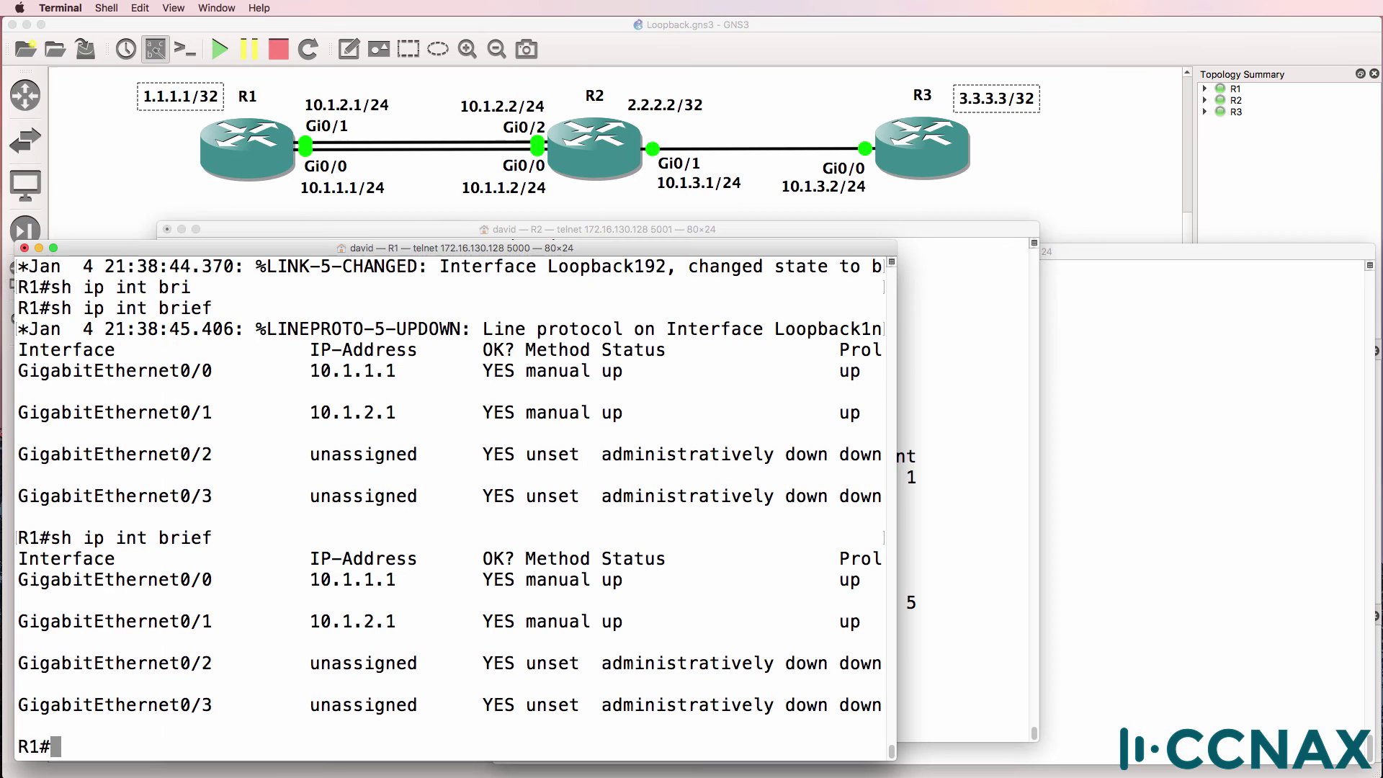
pyautogui.moveTo(296, 582); pyautogui.dragTo(415, 616)
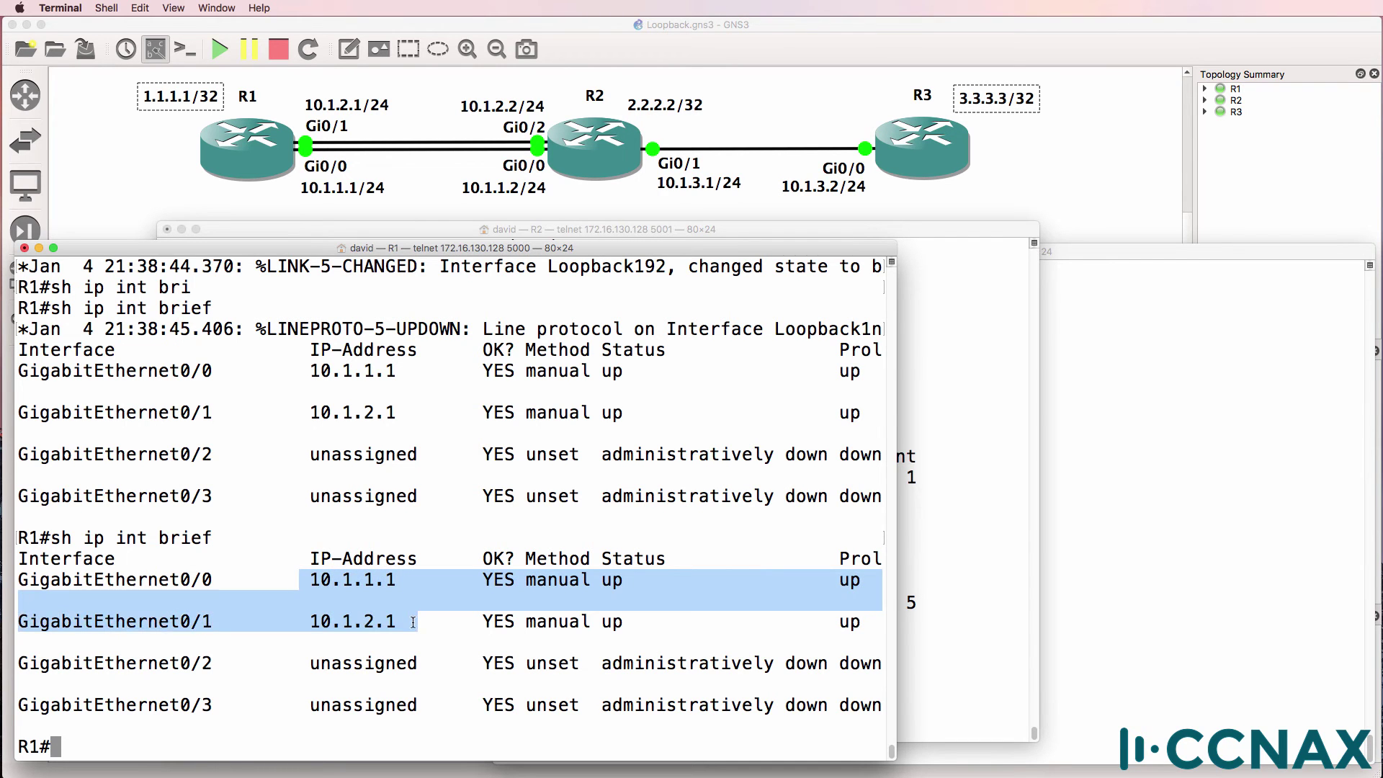
pyautogui.click(413, 623)
# - Configure OSPF process 1 on R1 with network 0.0.0.0 255.255.255.255 in area 0, and return to privileged mode
pyautogui.write('conf t')
pyautogui.press('Return')
pyautogui.write('router')
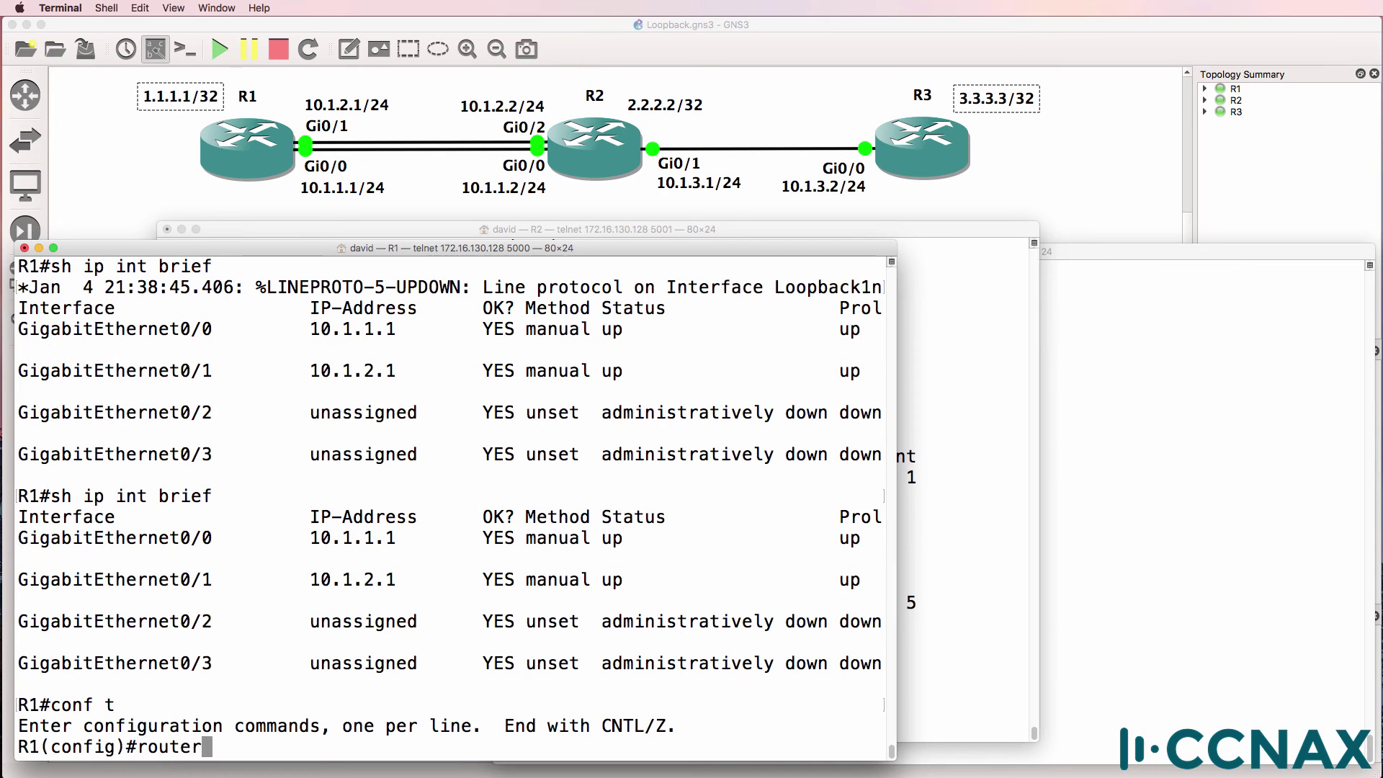
pyautogui.write(' ospf 1')
pyautogui.press('Return')
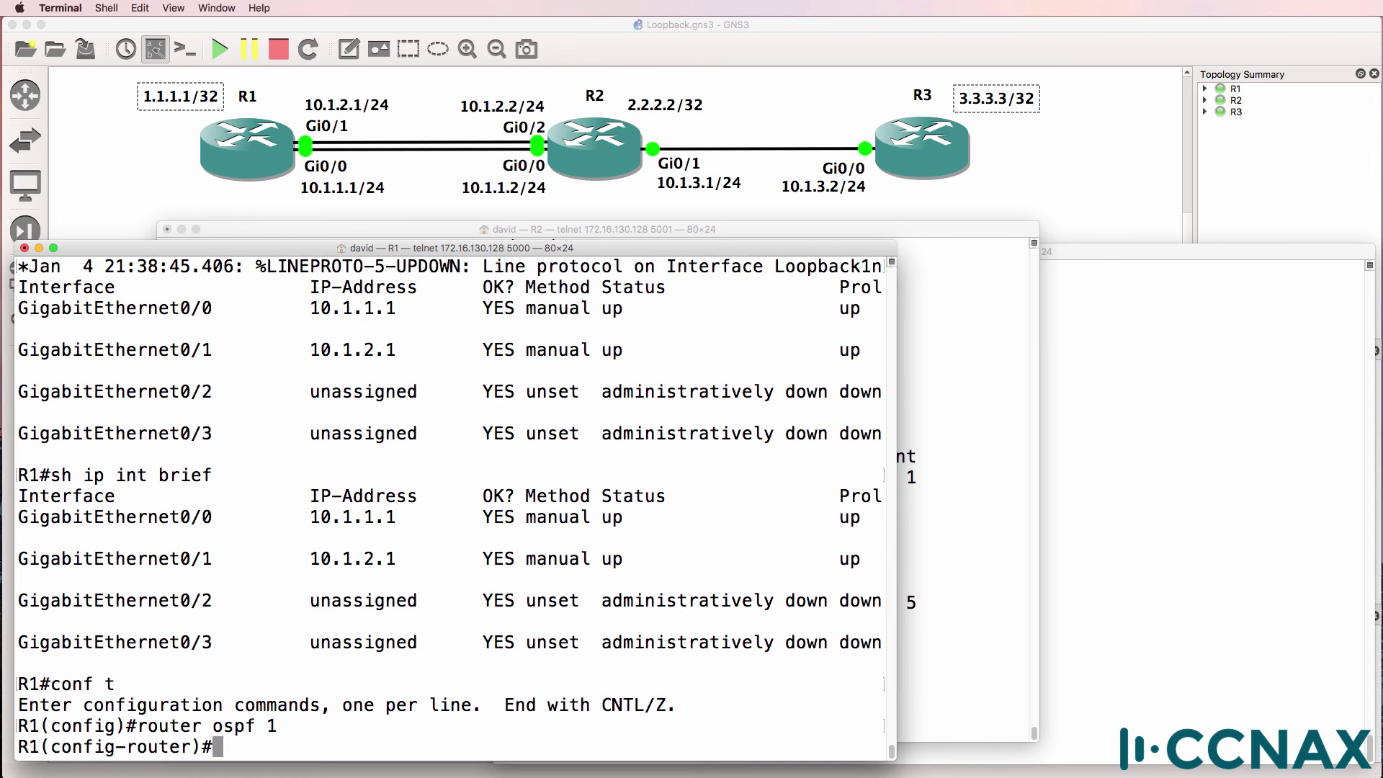
pyautogui.write('net')
pyautogui.press('Tab')
pyautogui.write('0.0.0.0 2')
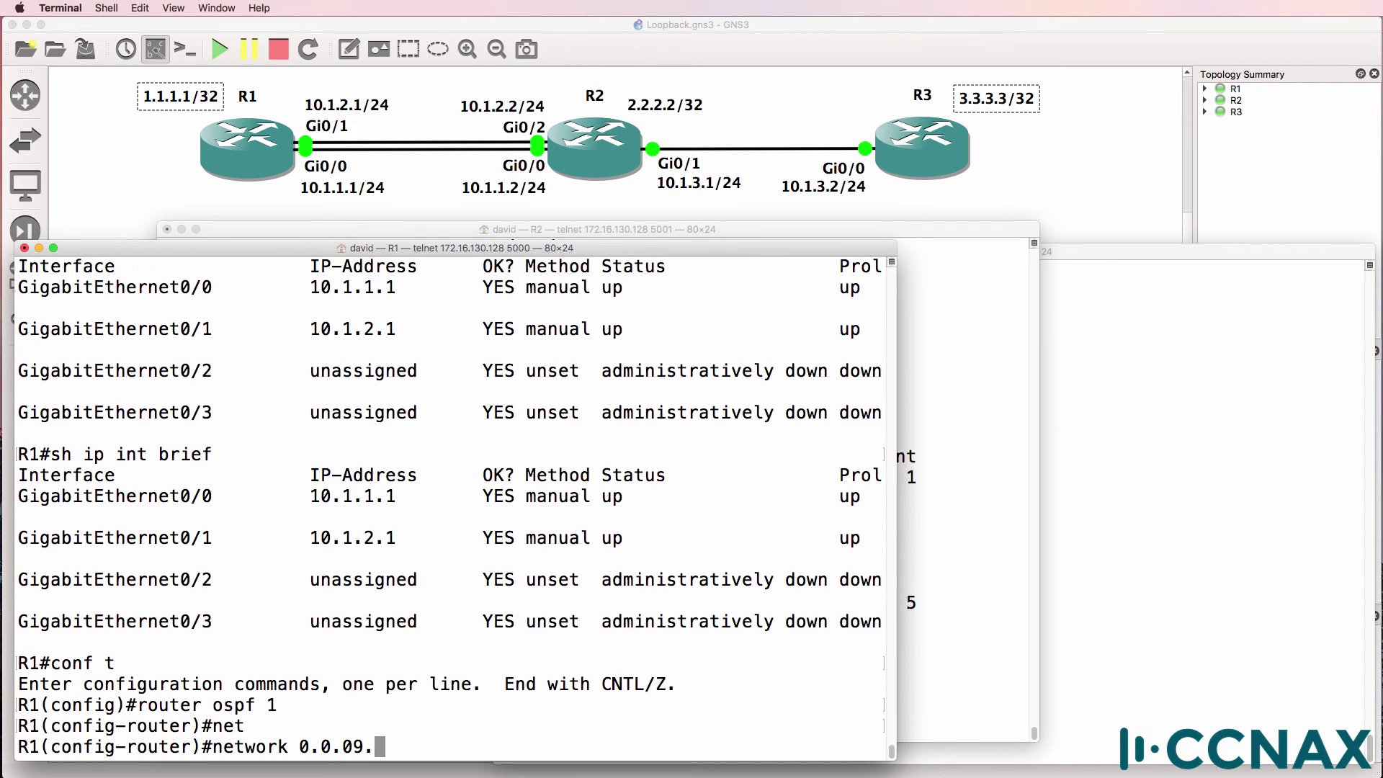
pyautogui.write('55.255.255.')
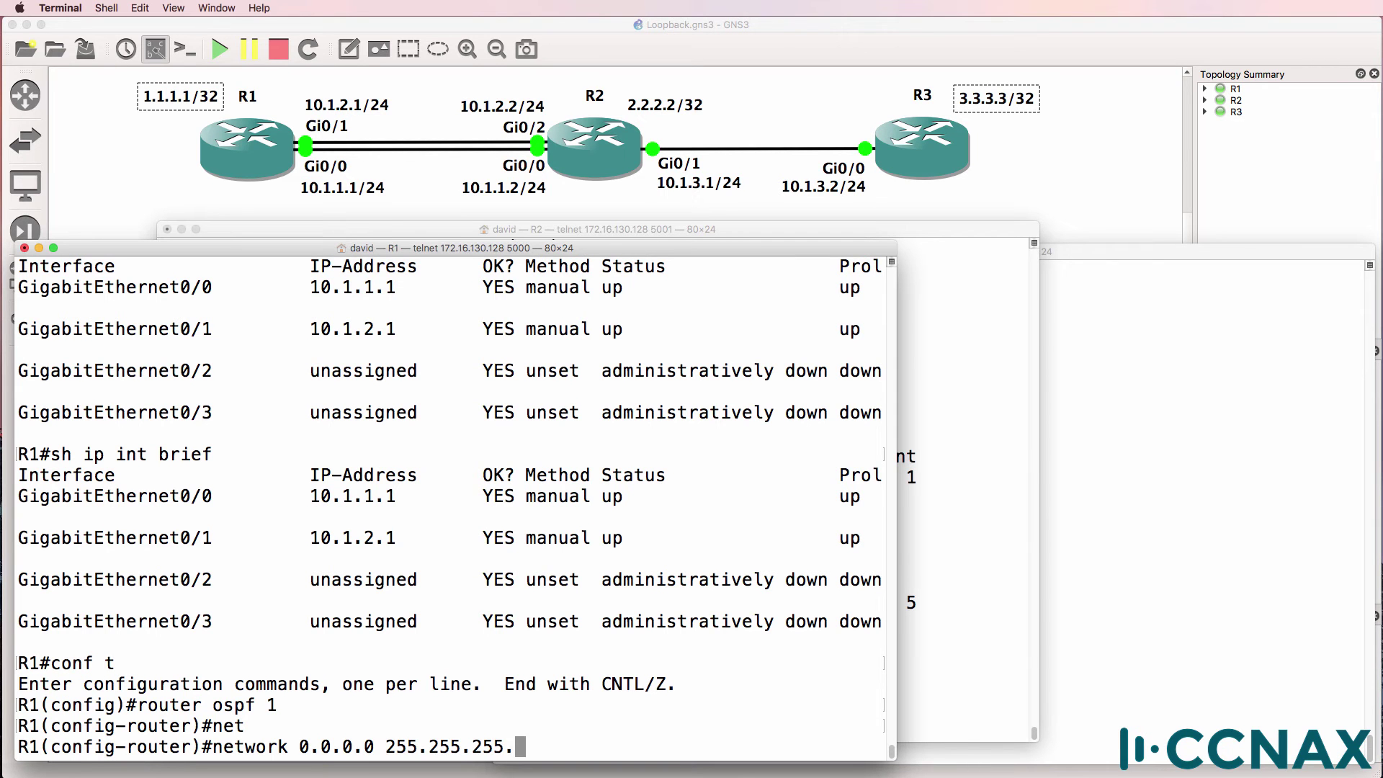
pyautogui.write('255 area 0')
pyautogui.press('Return')
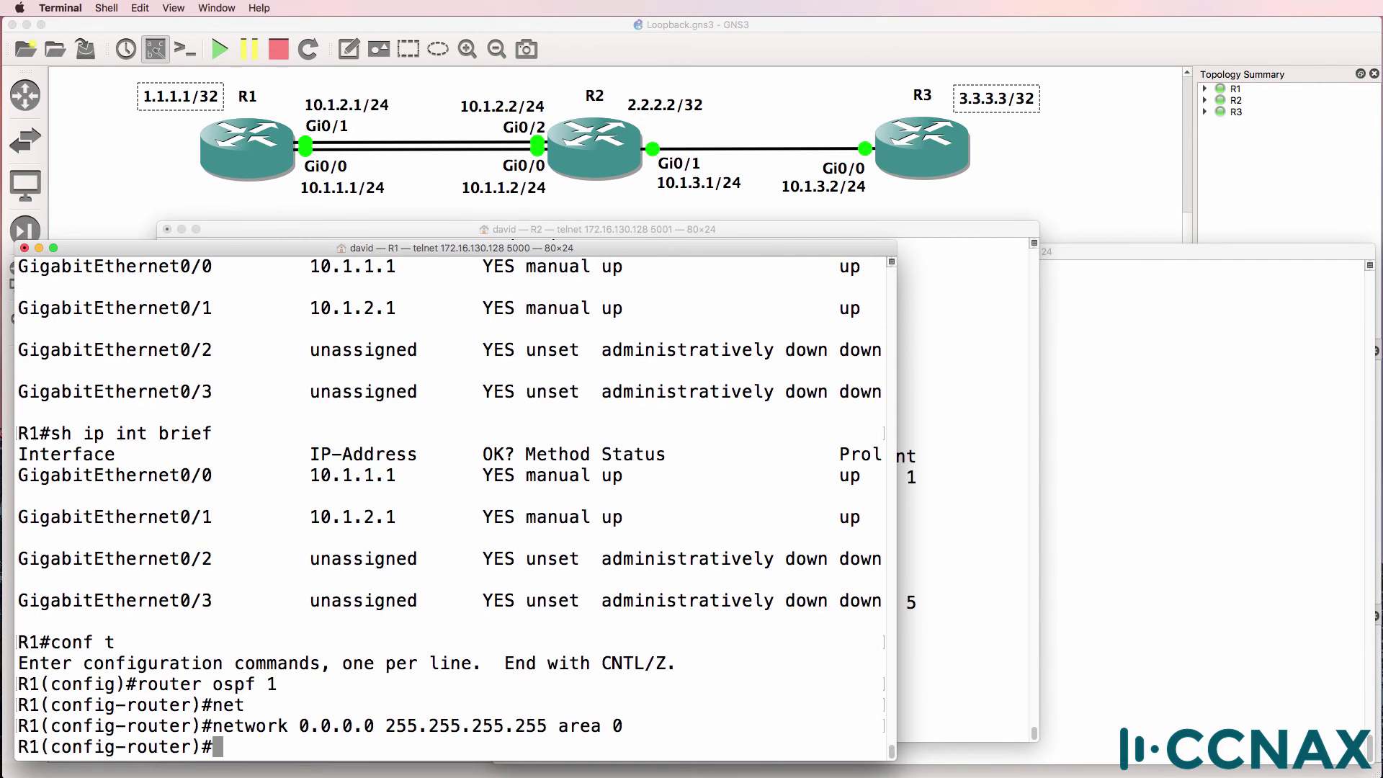
pyautogui.write('end')
pyautogui.press('Return')
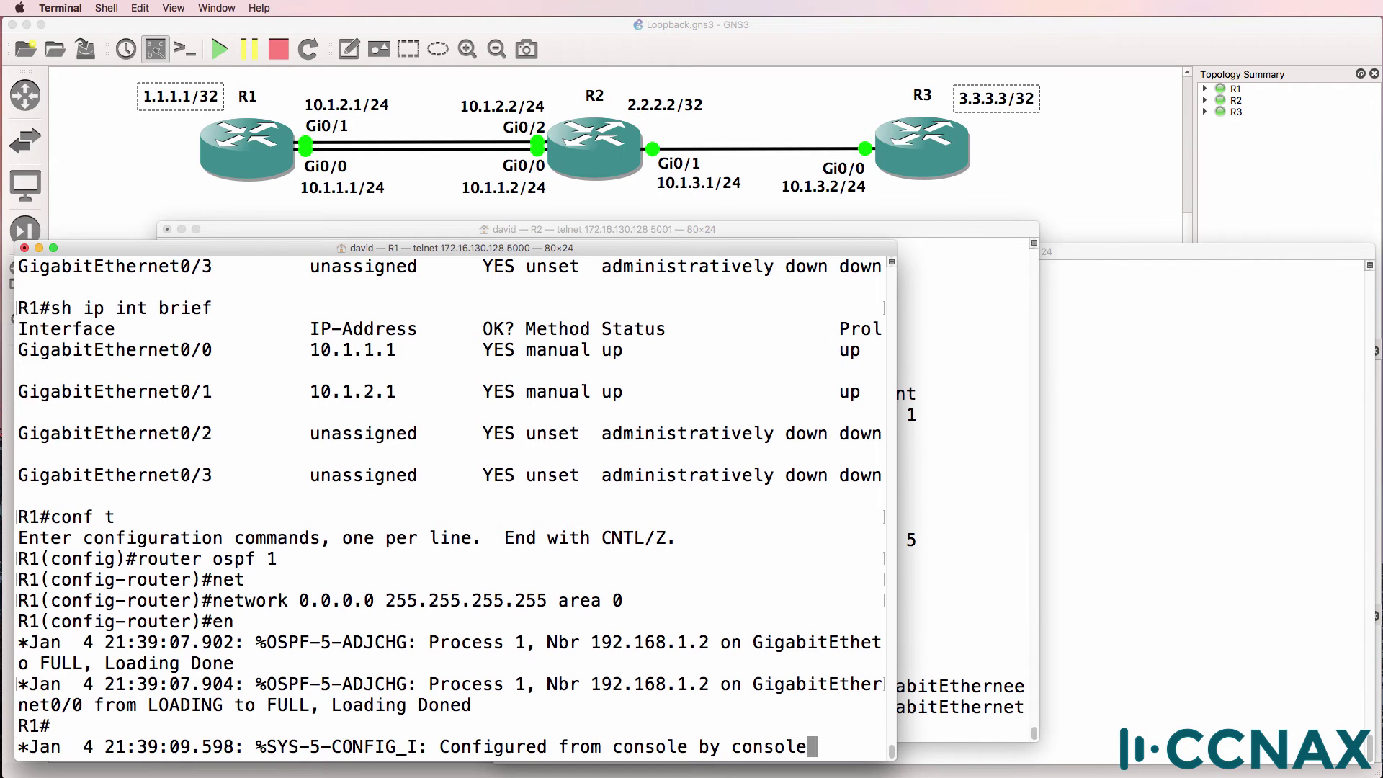
pyautogui.press('Return')
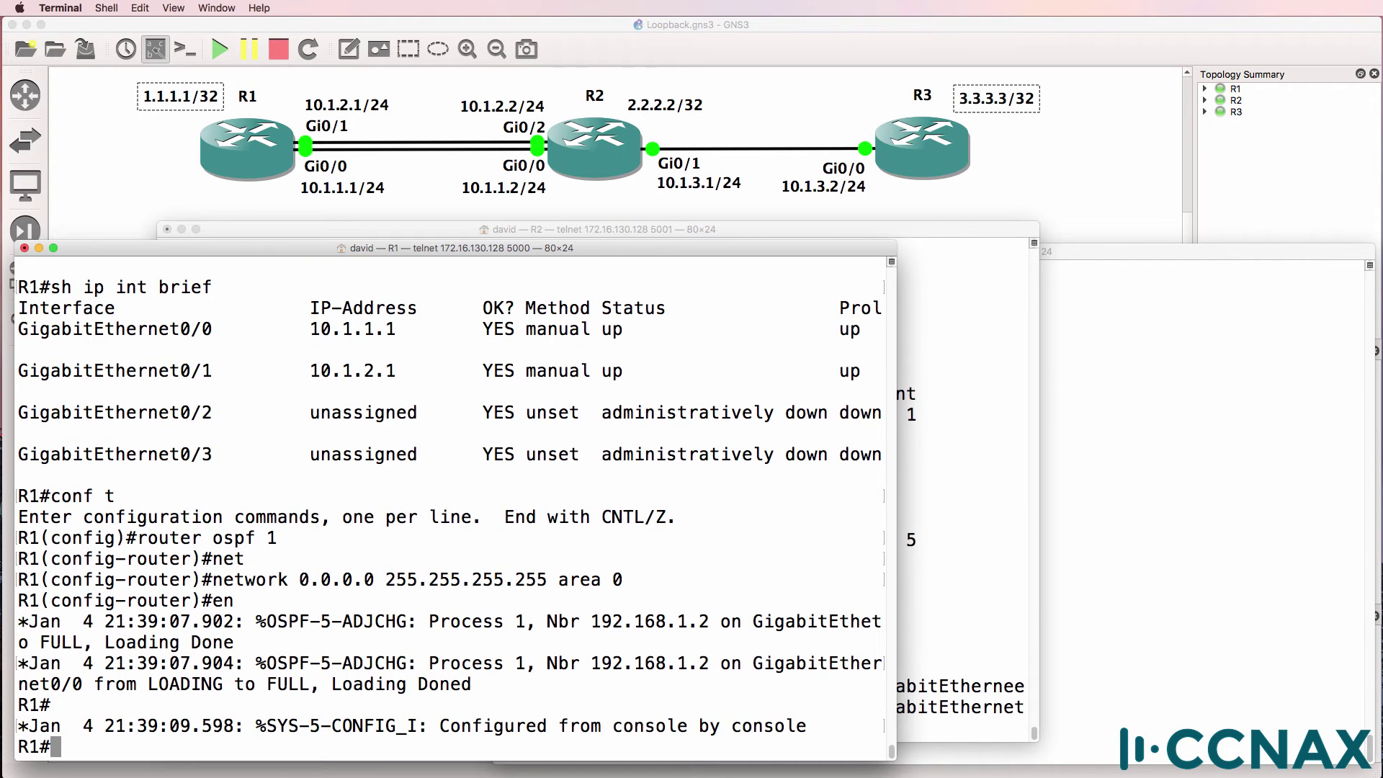
# - Highlight the neighbor ID in R1's OSPF adjacency message, and do the same in R2's console
pyautogui.moveTo(547, 622); pyautogui.dragTo(737, 614)
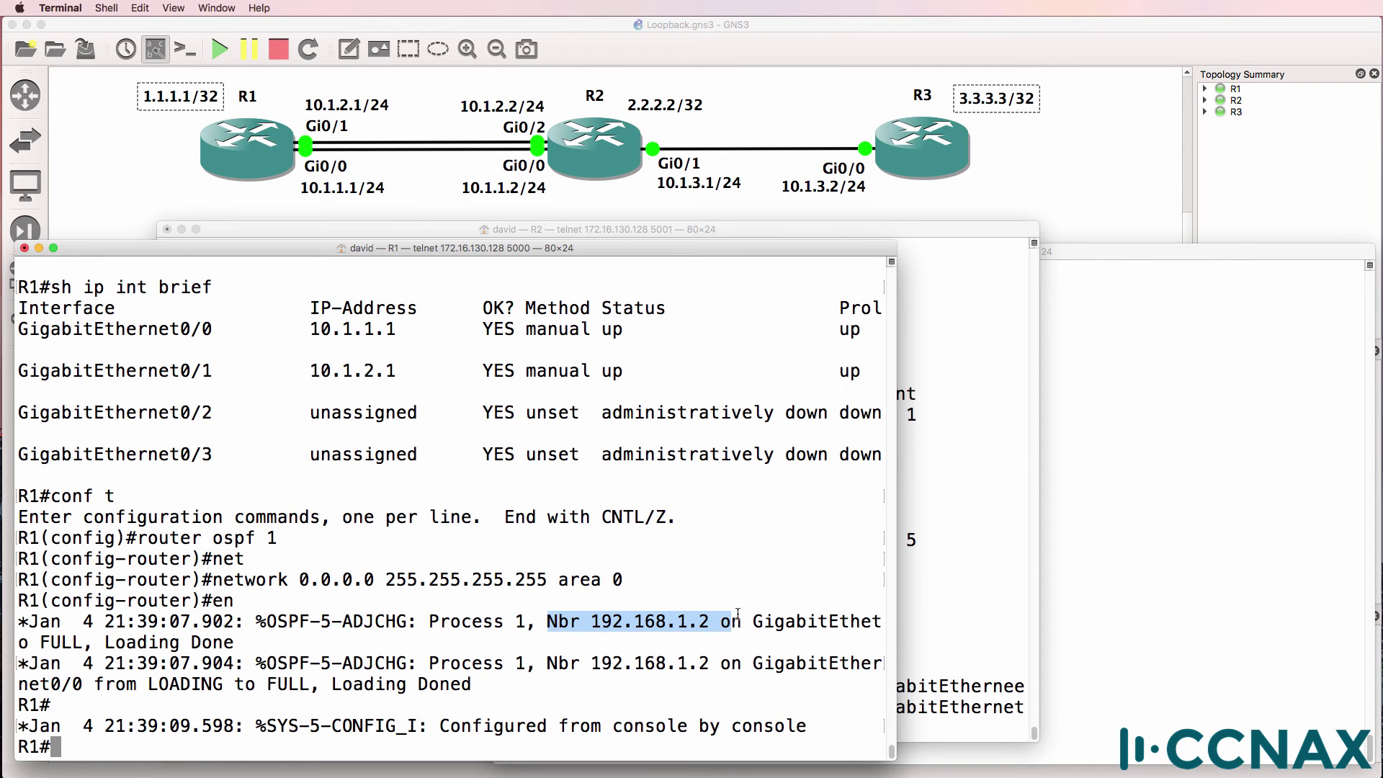
pyautogui.click(941, 614)
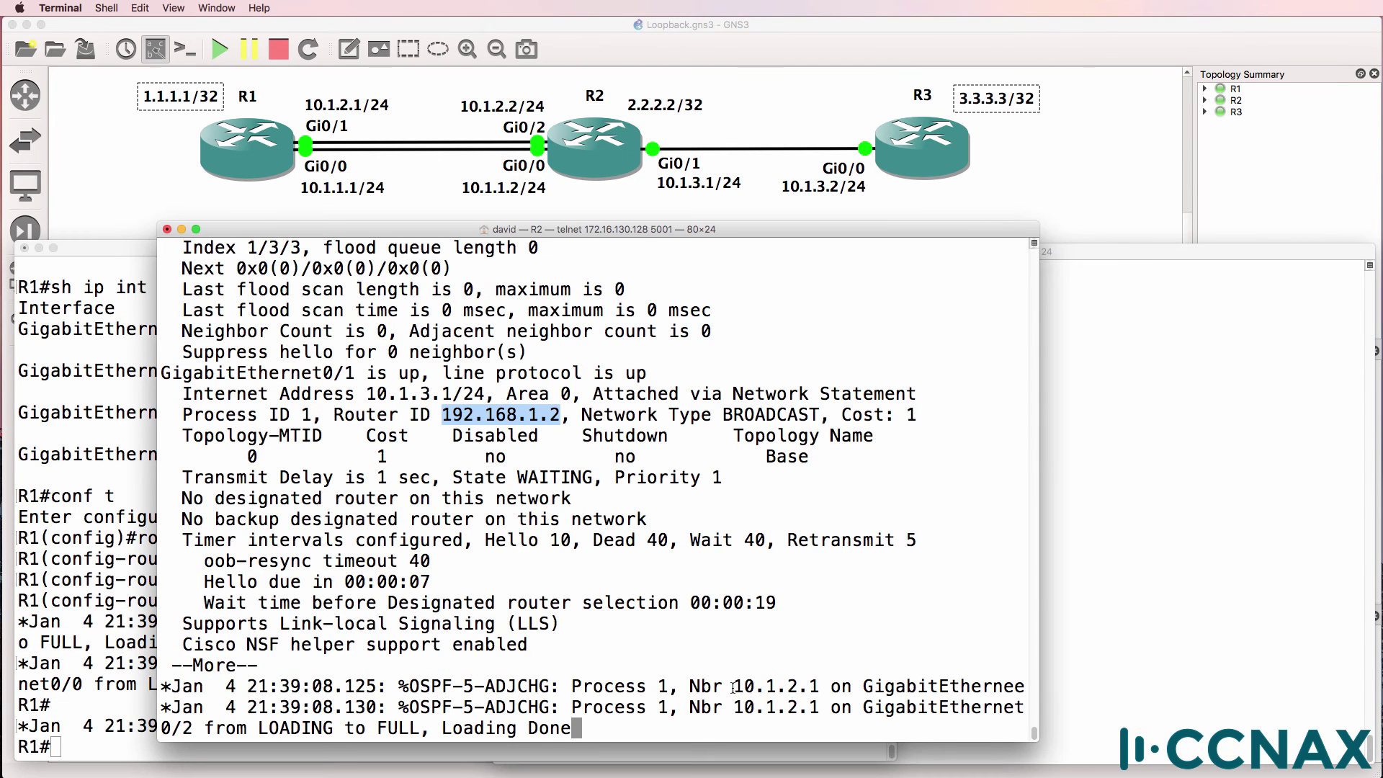
pyautogui.moveTo(734, 686); pyautogui.dragTo(818, 683)
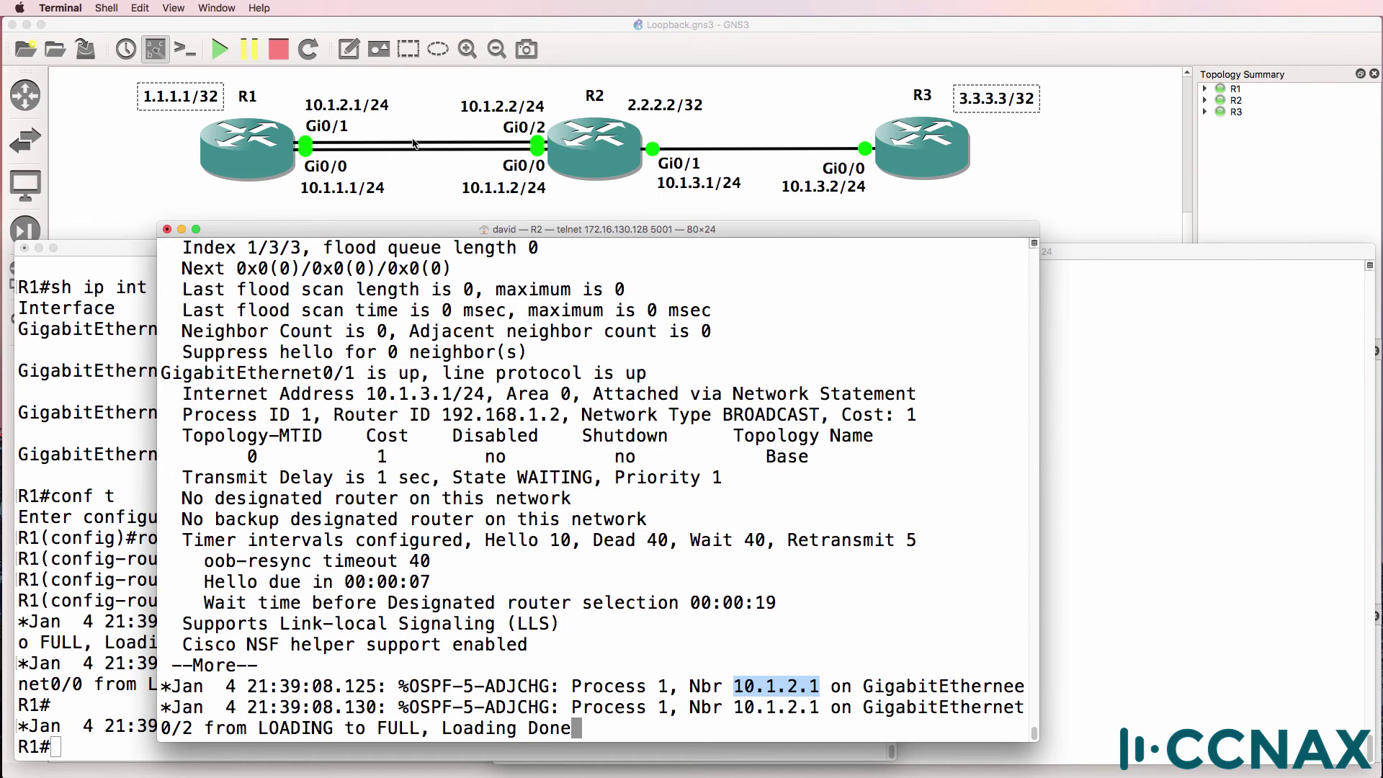
# - Delete the 1.1.1.1/32 label beside R1 from the GNS3 topology diagram
pyautogui.rightClick(210, 106)
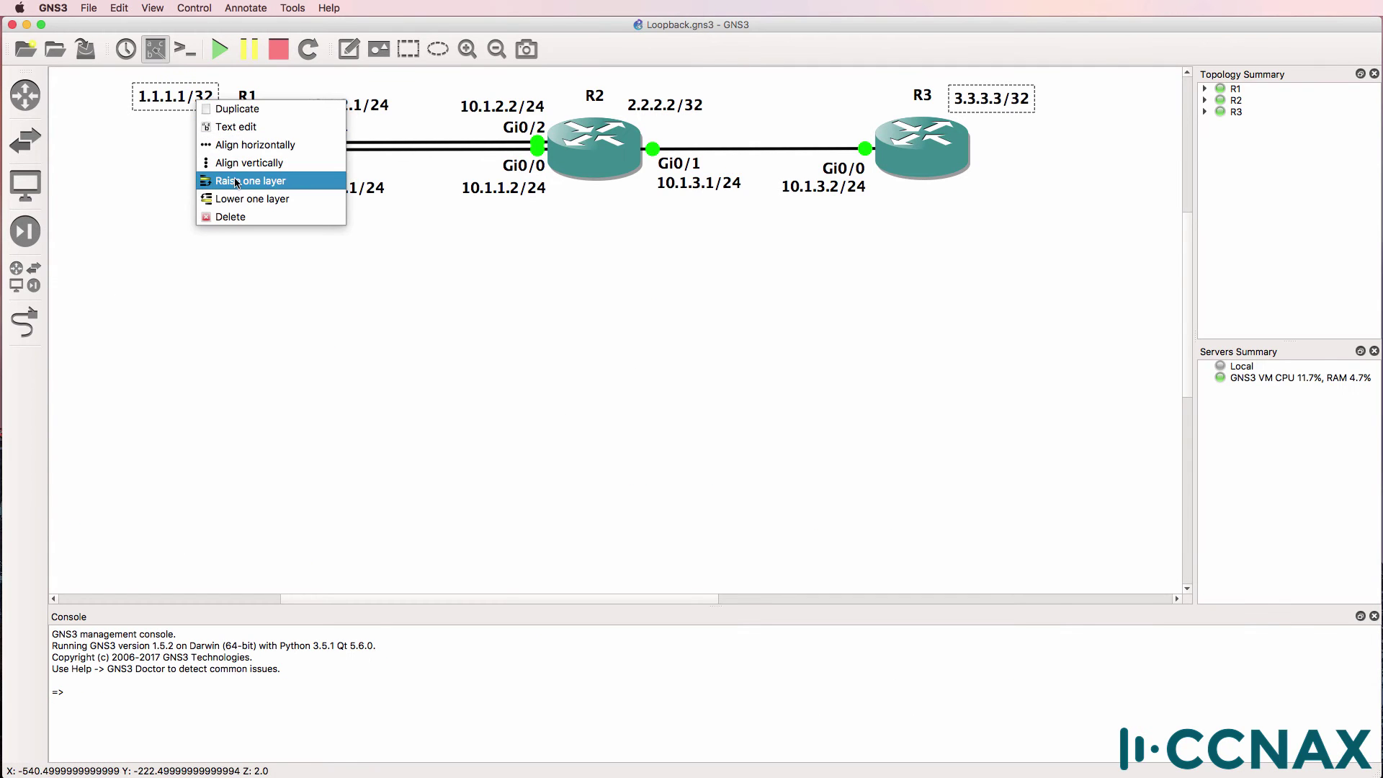
pyautogui.click(220, 216)
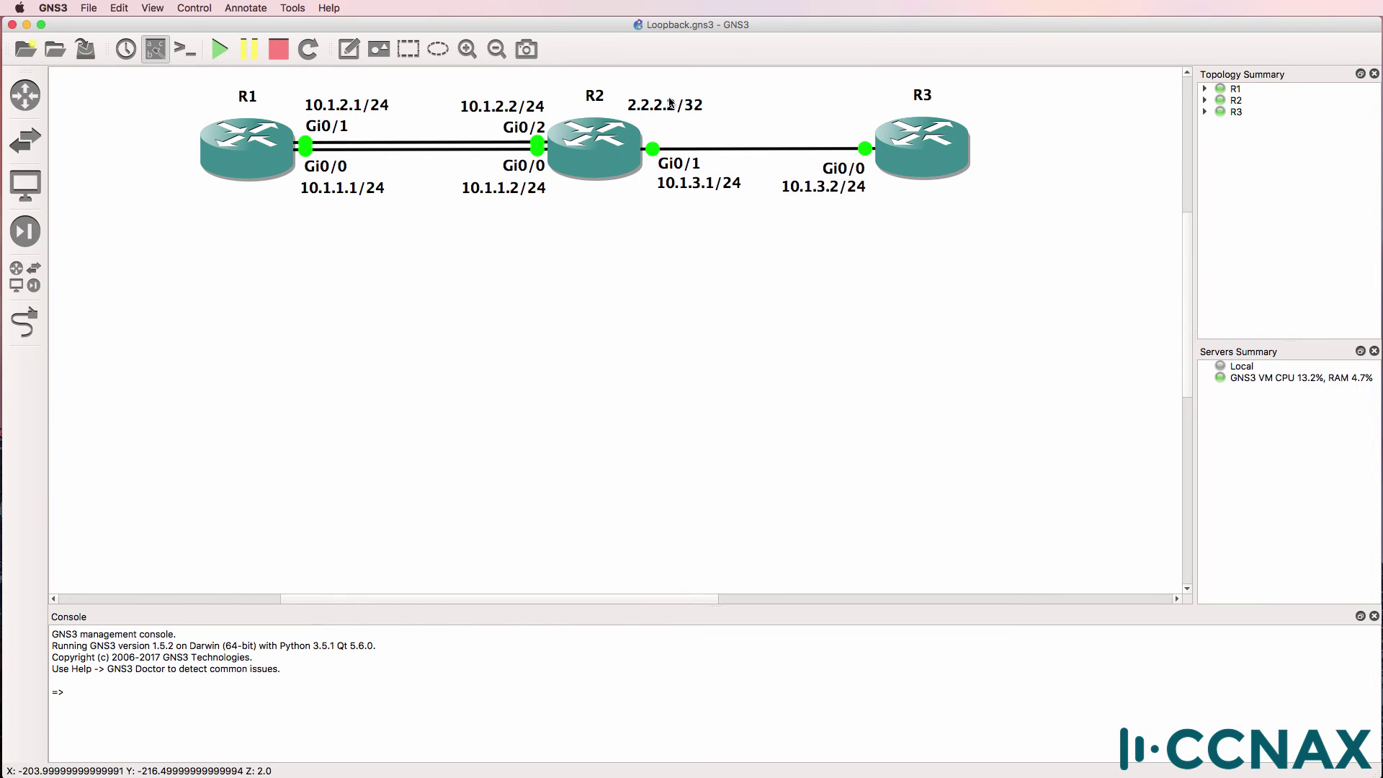
# - Return to the R2 console, quit the paged output, and list the OSPF neighbors, highlighting the first neighbor ID
pyautogui.press('super+Tab')
pyautogui.press('Return')
pyautogui.write('qsh ip ')
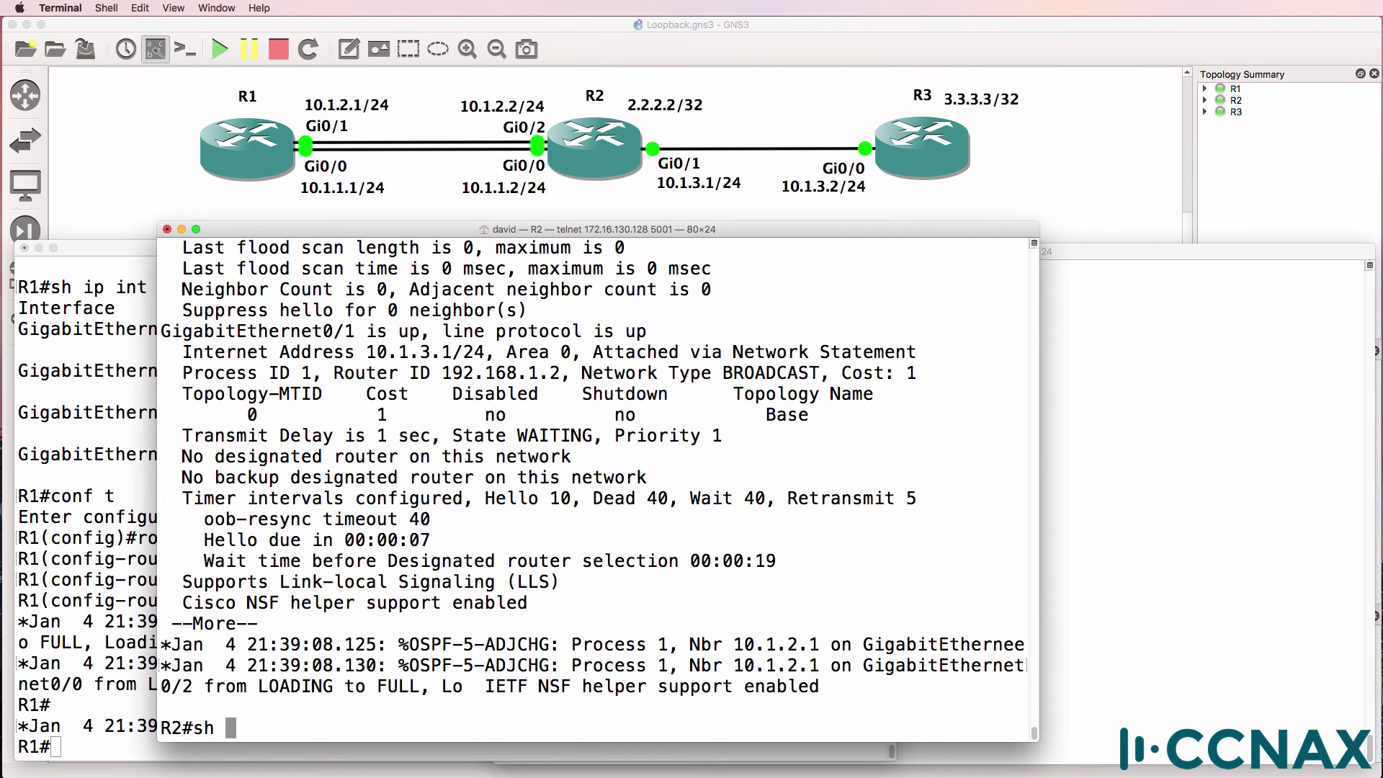
pyautogui.write('ospf nei')
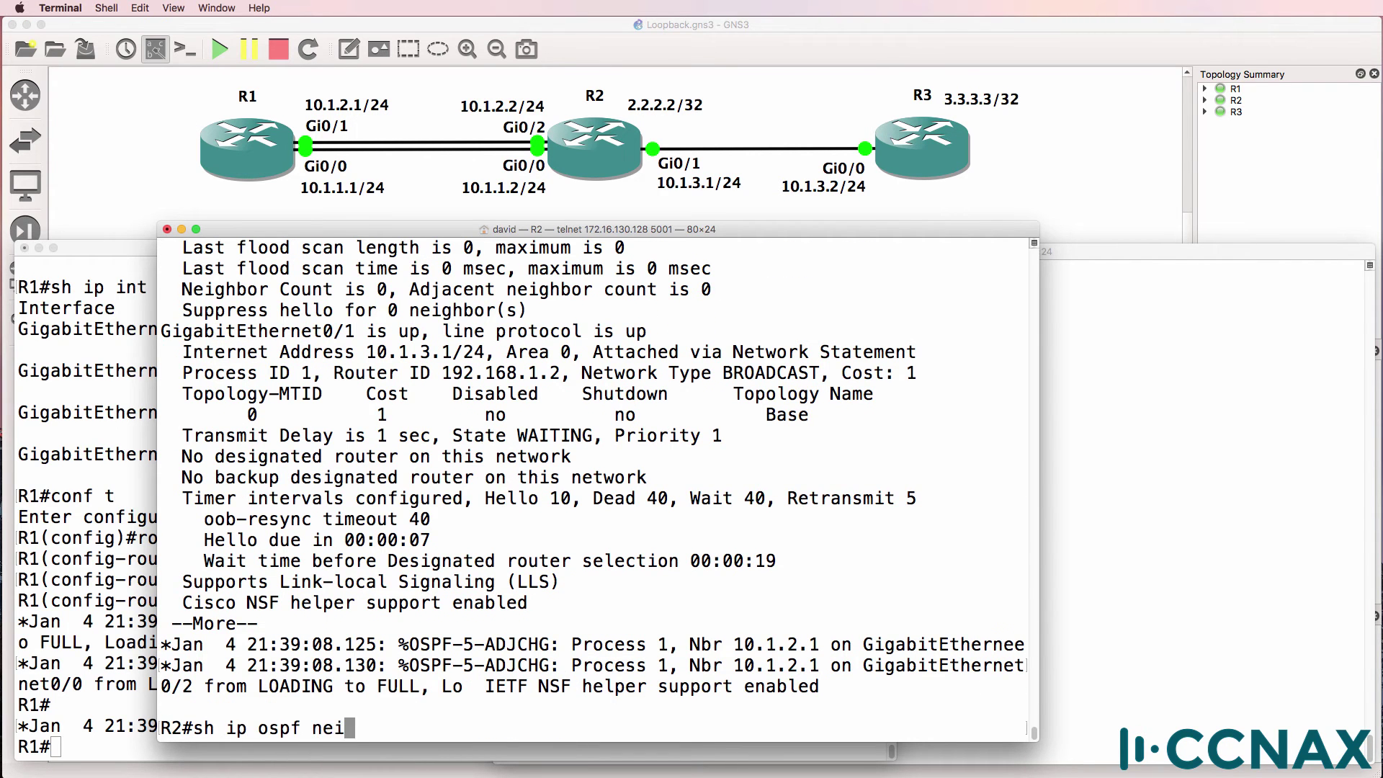
pyautogui.press('Return')
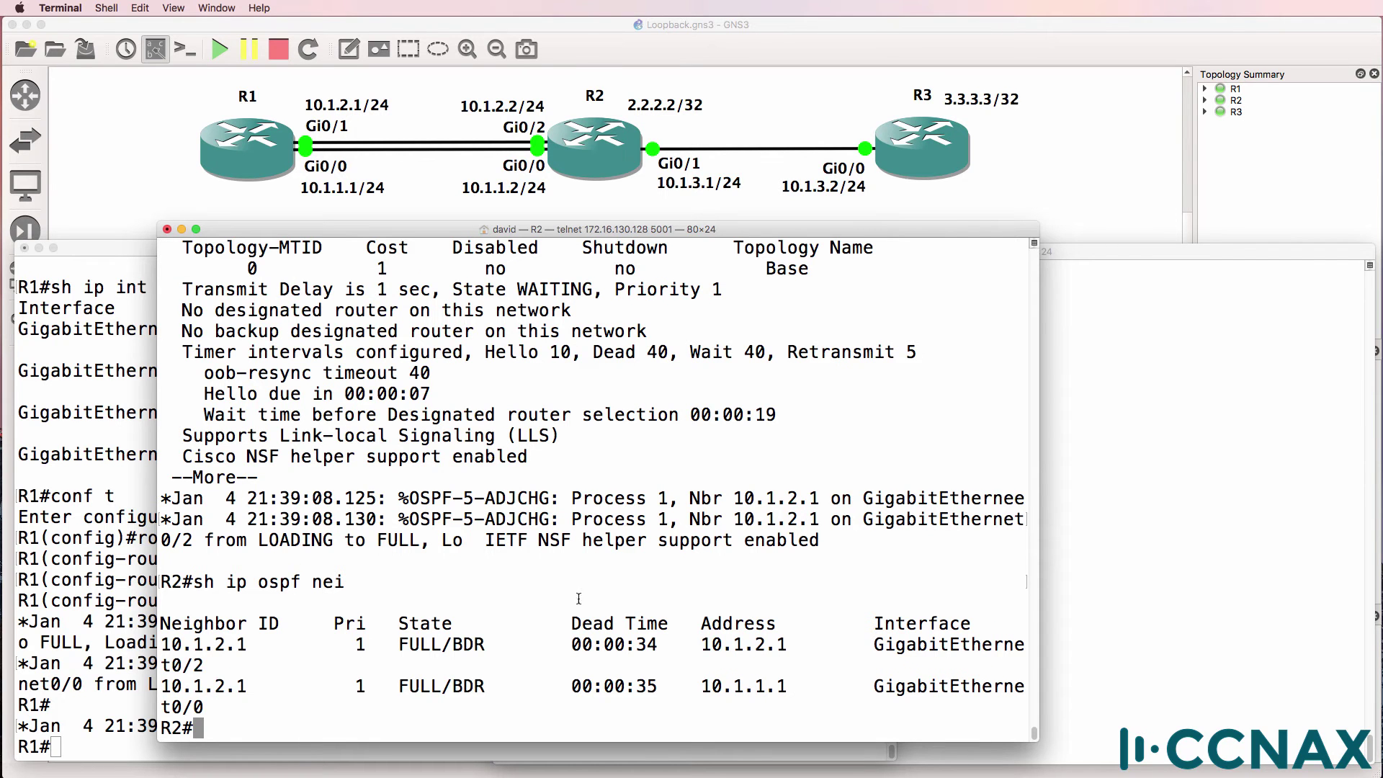
pyautogui.moveTo(257, 646); pyautogui.dragTo(149, 648)
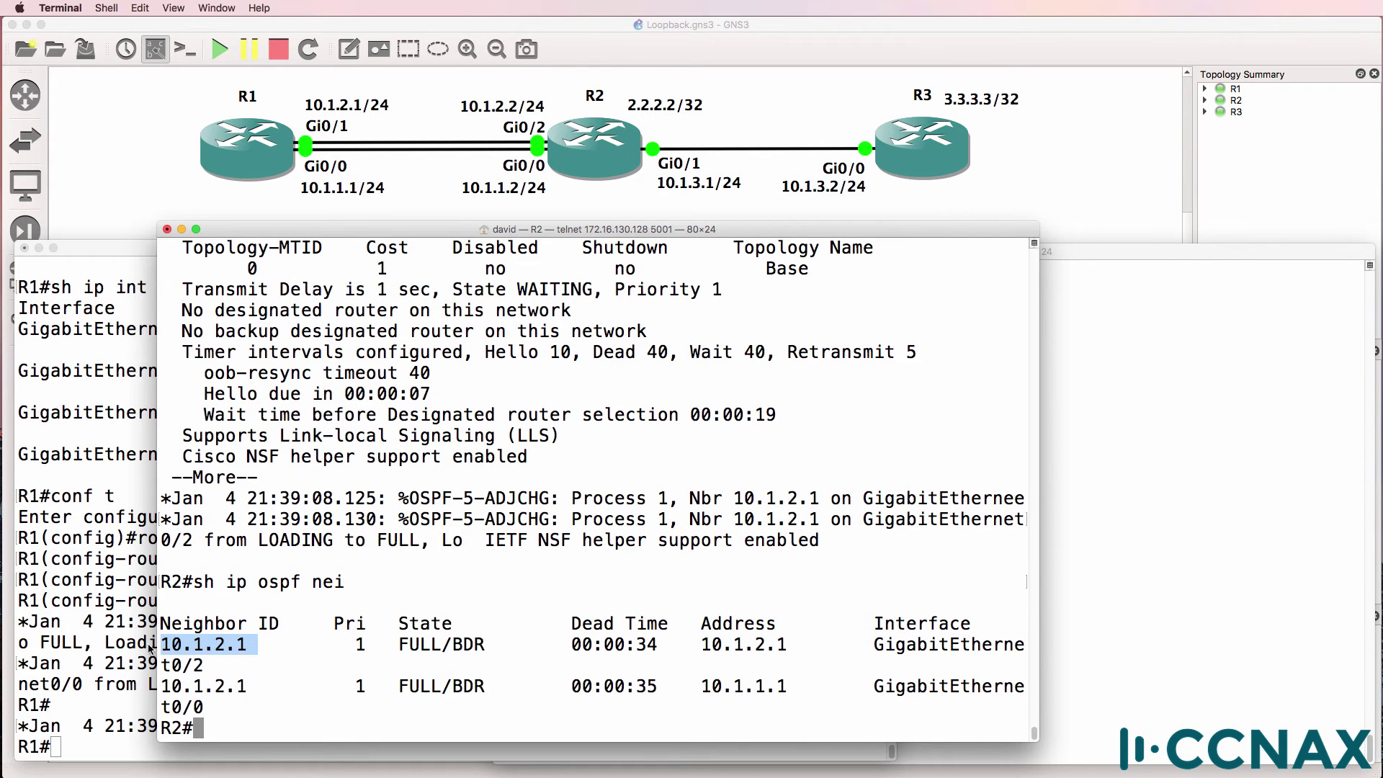
# - List the OSPF neighbors on R1 and highlight the first neighbor ID and both neighbor addresses
pyautogui.click(105, 642)
pyautogui.write('sh ip ospf nei')
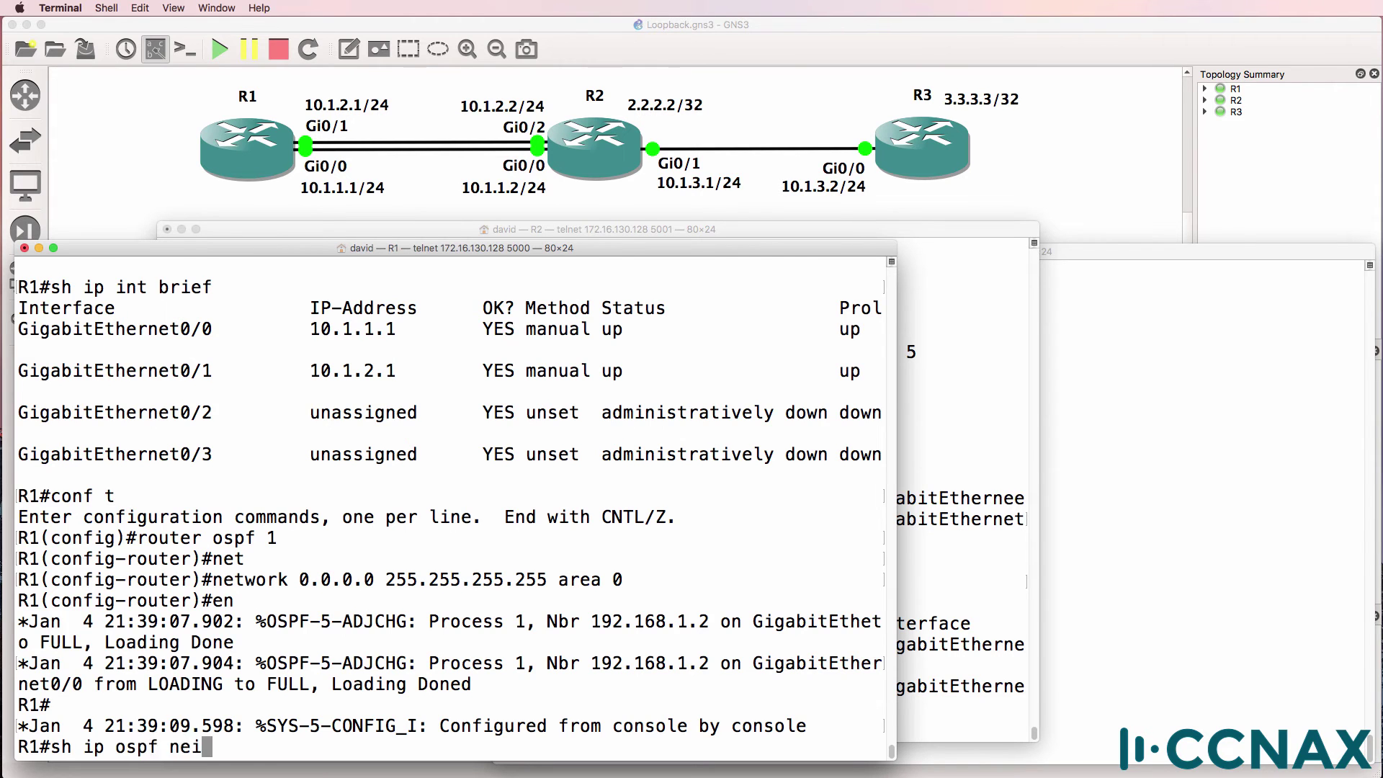
pyautogui.press('Return')
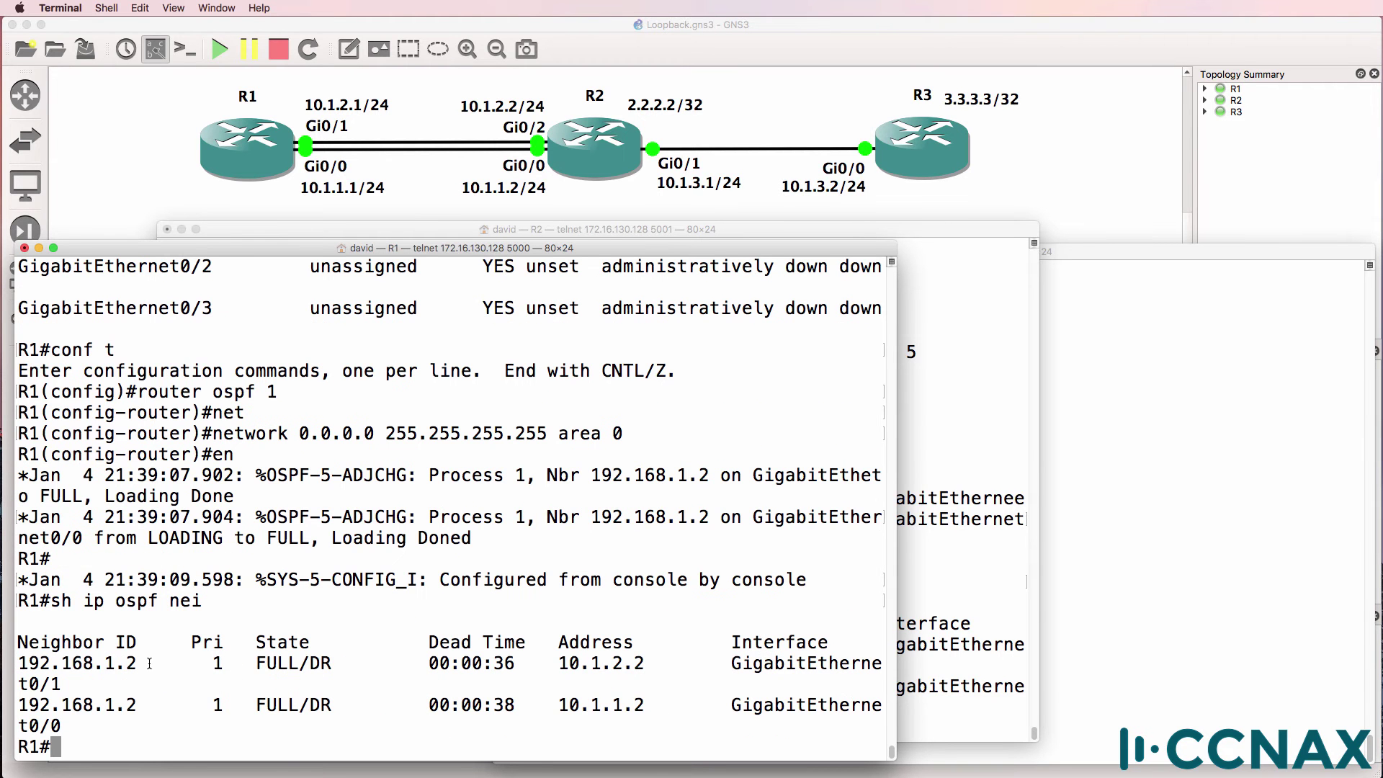
pyautogui.moveTo(149, 663); pyautogui.dragTo(18, 661)
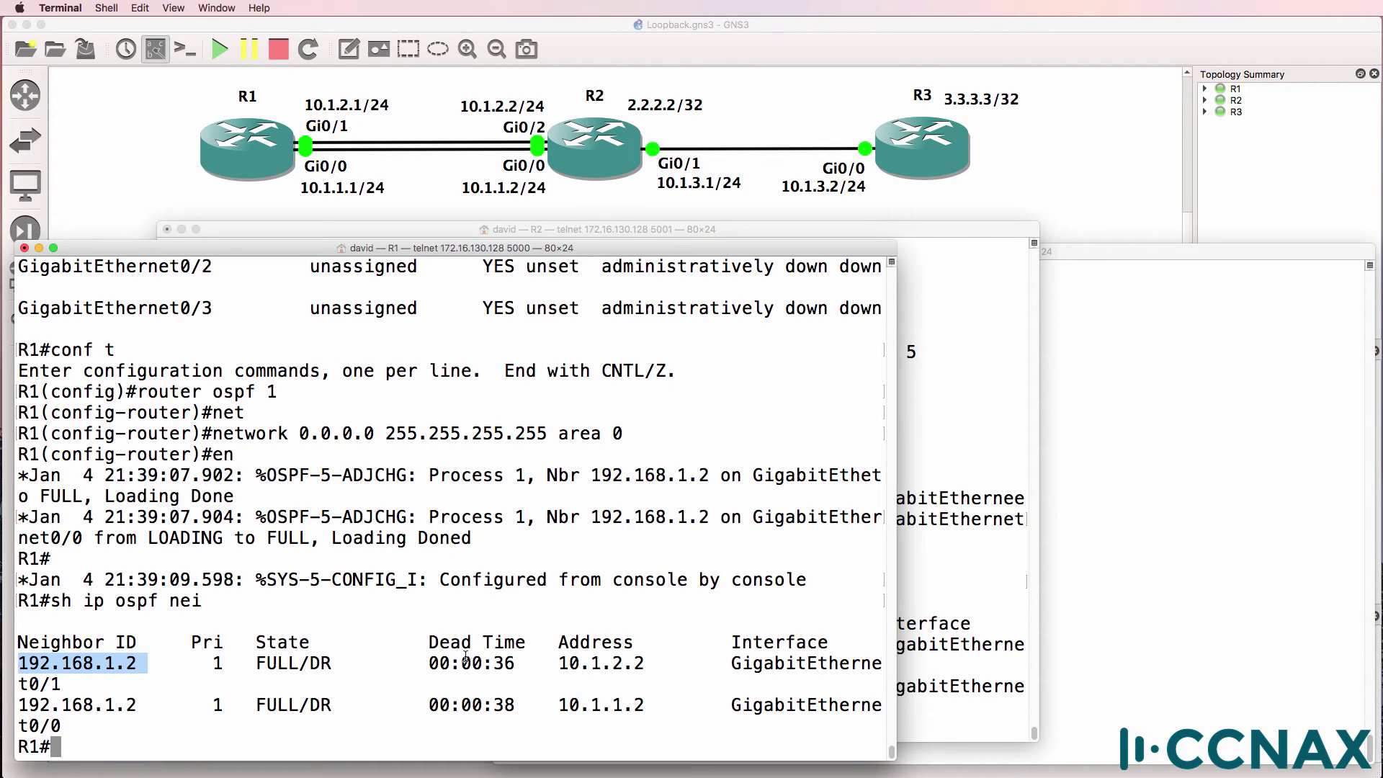
pyautogui.moveTo(559, 663); pyautogui.dragTo(645, 666)
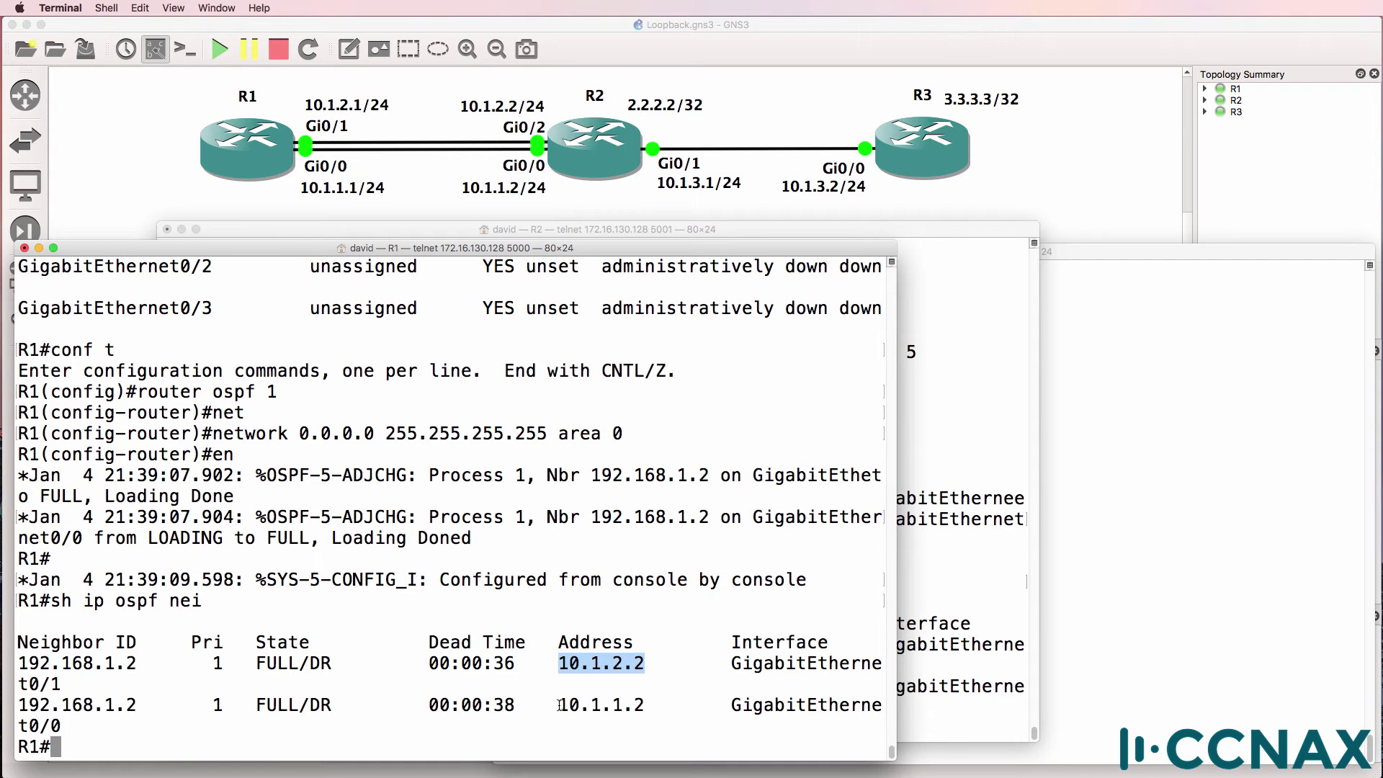
pyautogui.moveTo(560, 706); pyautogui.dragTo(657, 705)
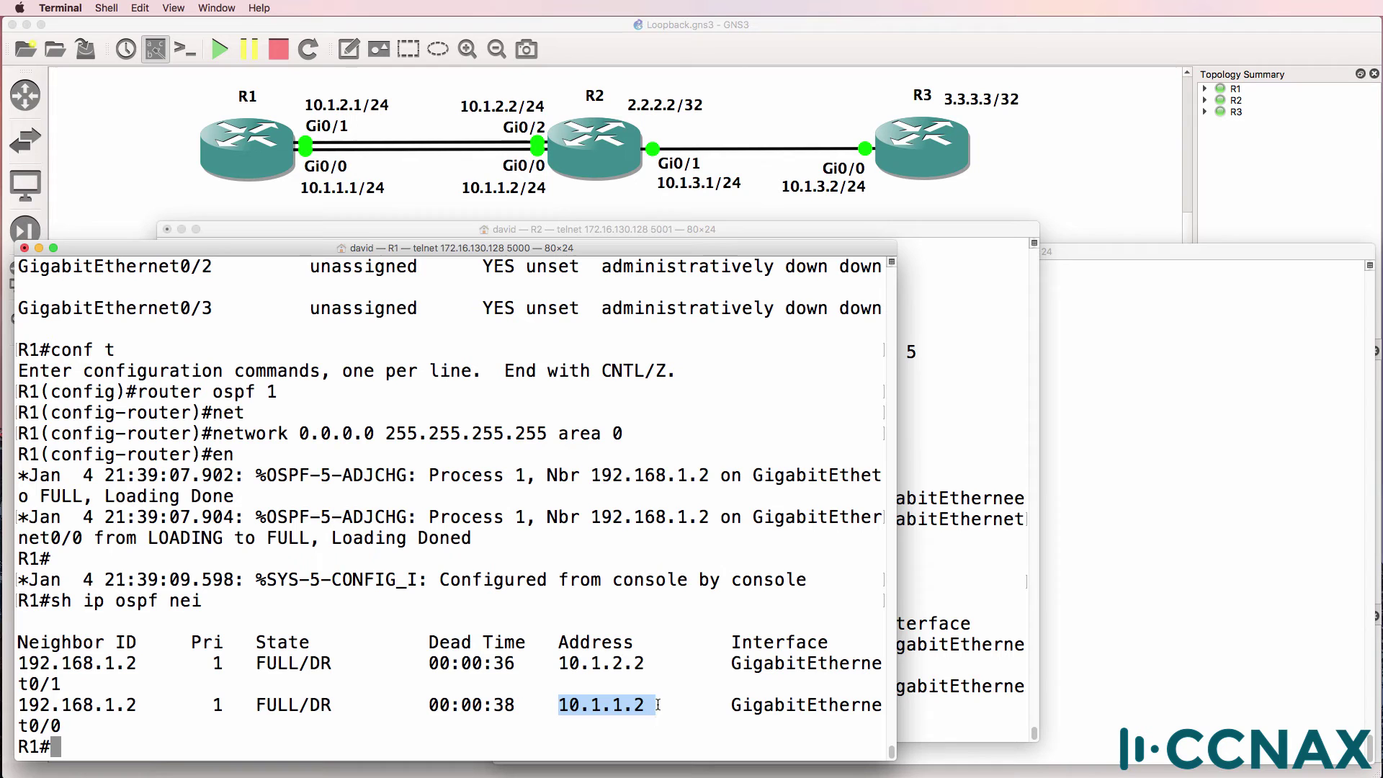
pyautogui.moveTo(139, 663); pyautogui.dragTo(21, 663)
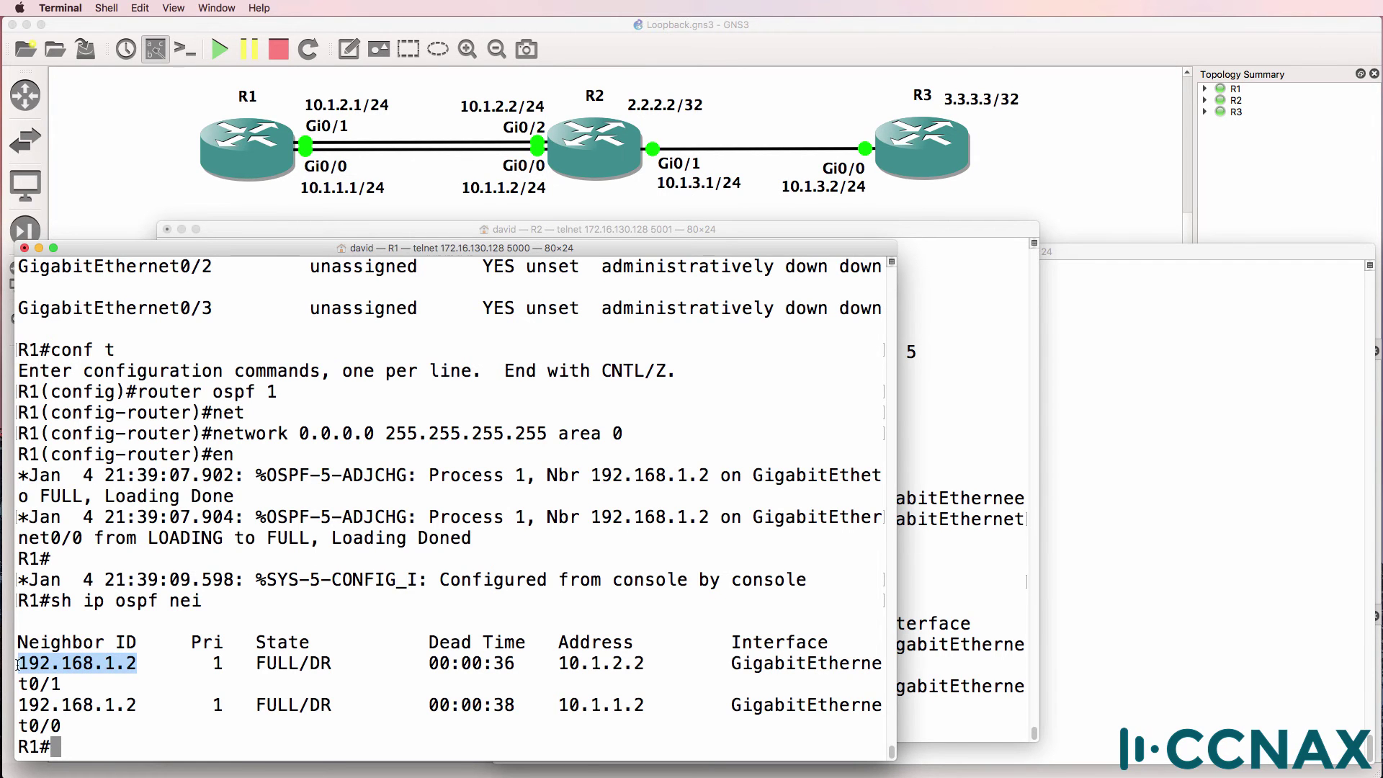
# - Duplicate the 2.2.2.2/32 label in the GNS3 diagram, place the copy just above it, and change its text to 192.168.1.2/32
pyautogui.rightClick(681, 110)
pyautogui.click(713, 117)
pyautogui.moveTo(712, 135); pyautogui.dragTo(679, 86)
pyautogui.doubleClick(679, 87)
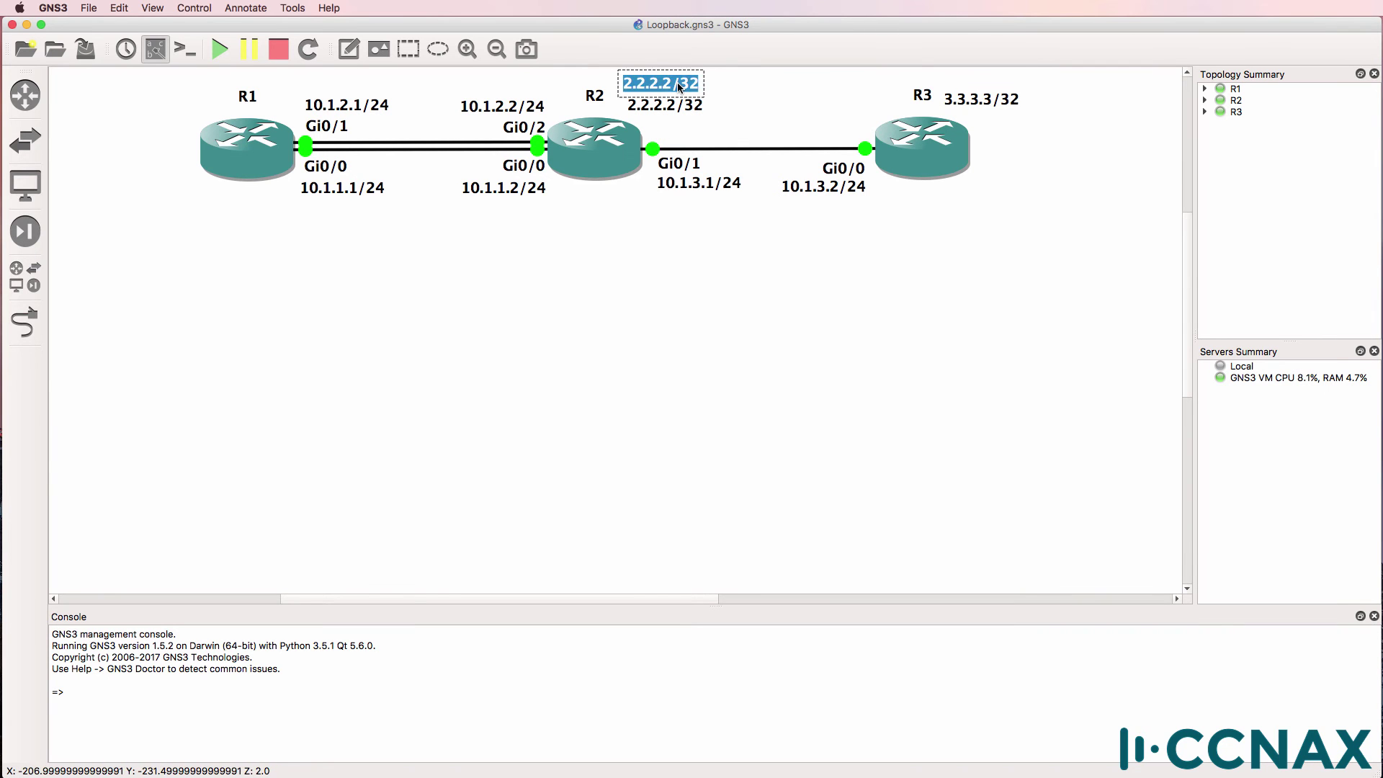
pyautogui.write('192.168.1.2/33')
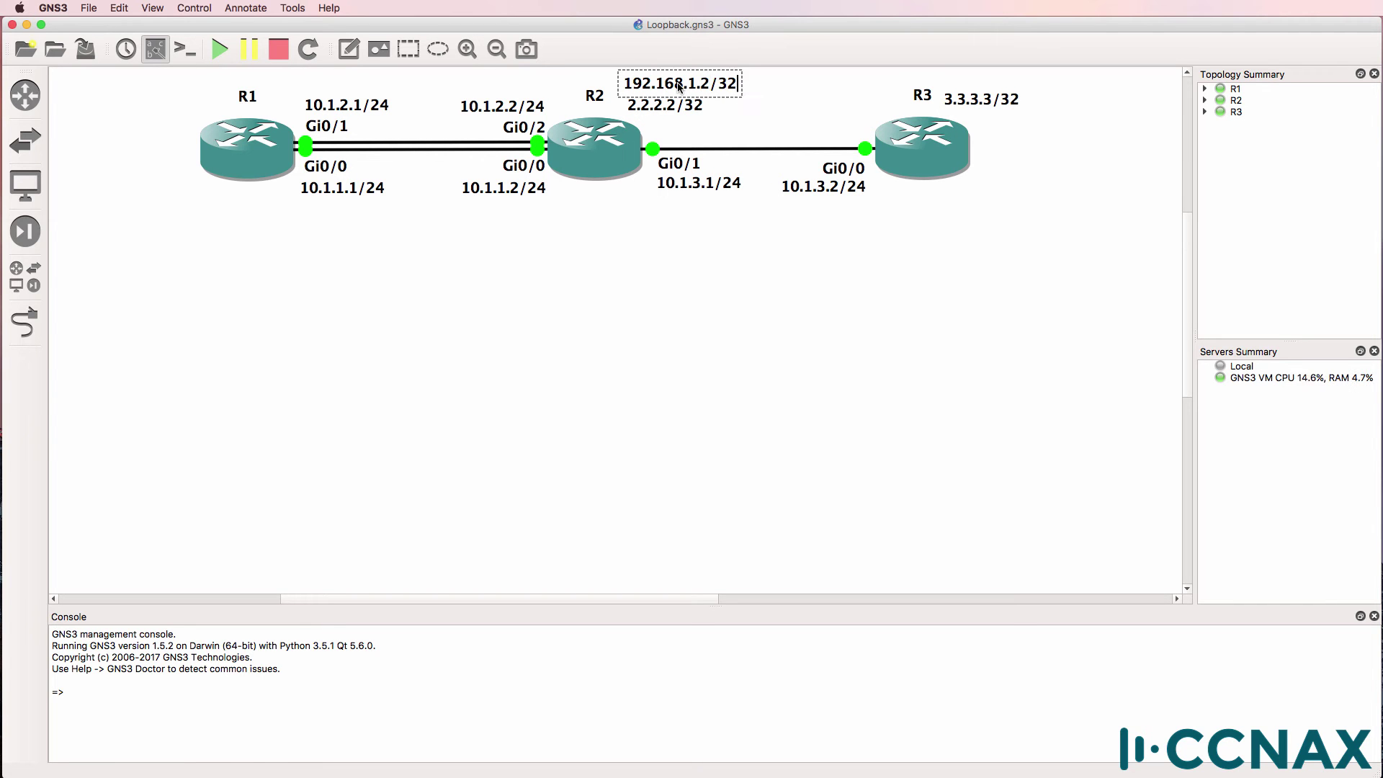
pyautogui.click(732, 331)
pyautogui.press('super+Tab')
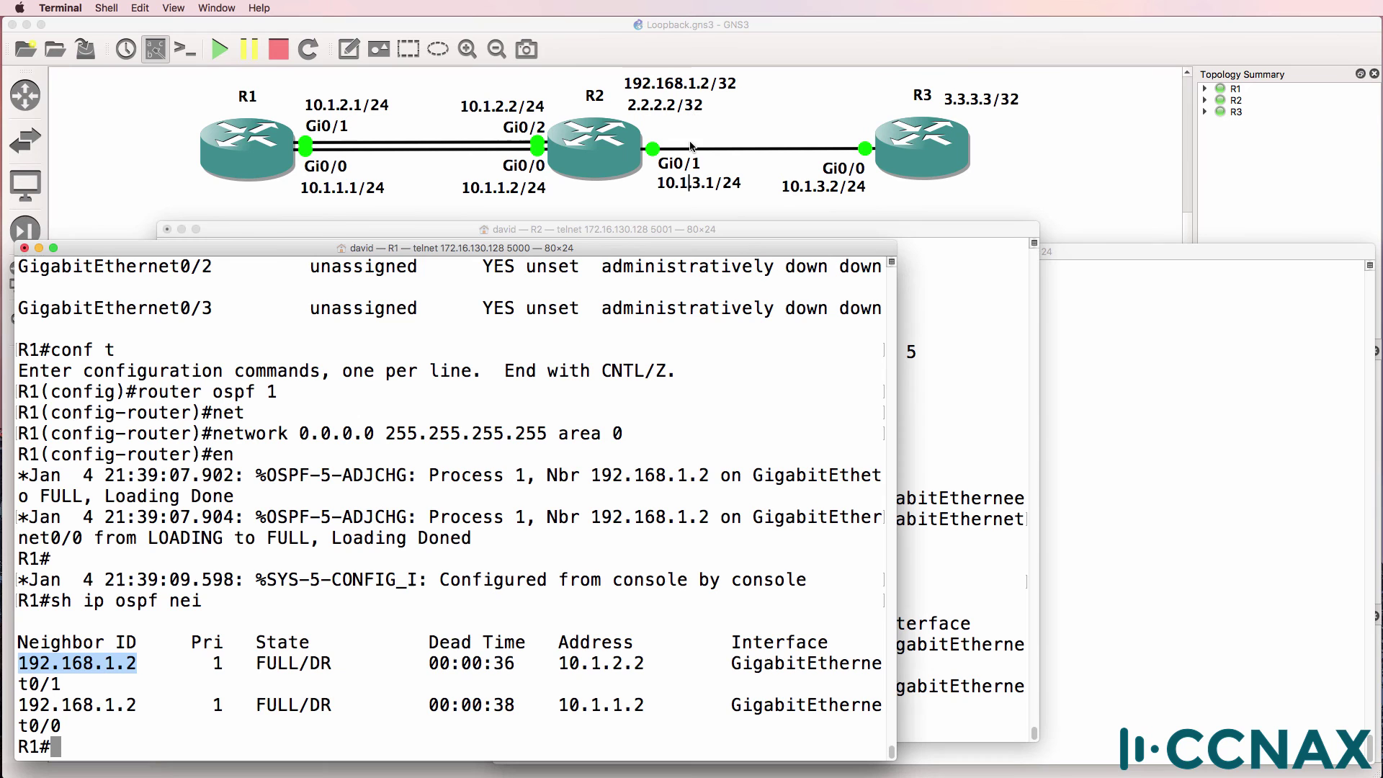
# - Move the R2 console beside R1's neighbor list and highlight R2's first neighbor ID and both neighbor addresses
pyautogui.click(940, 458)
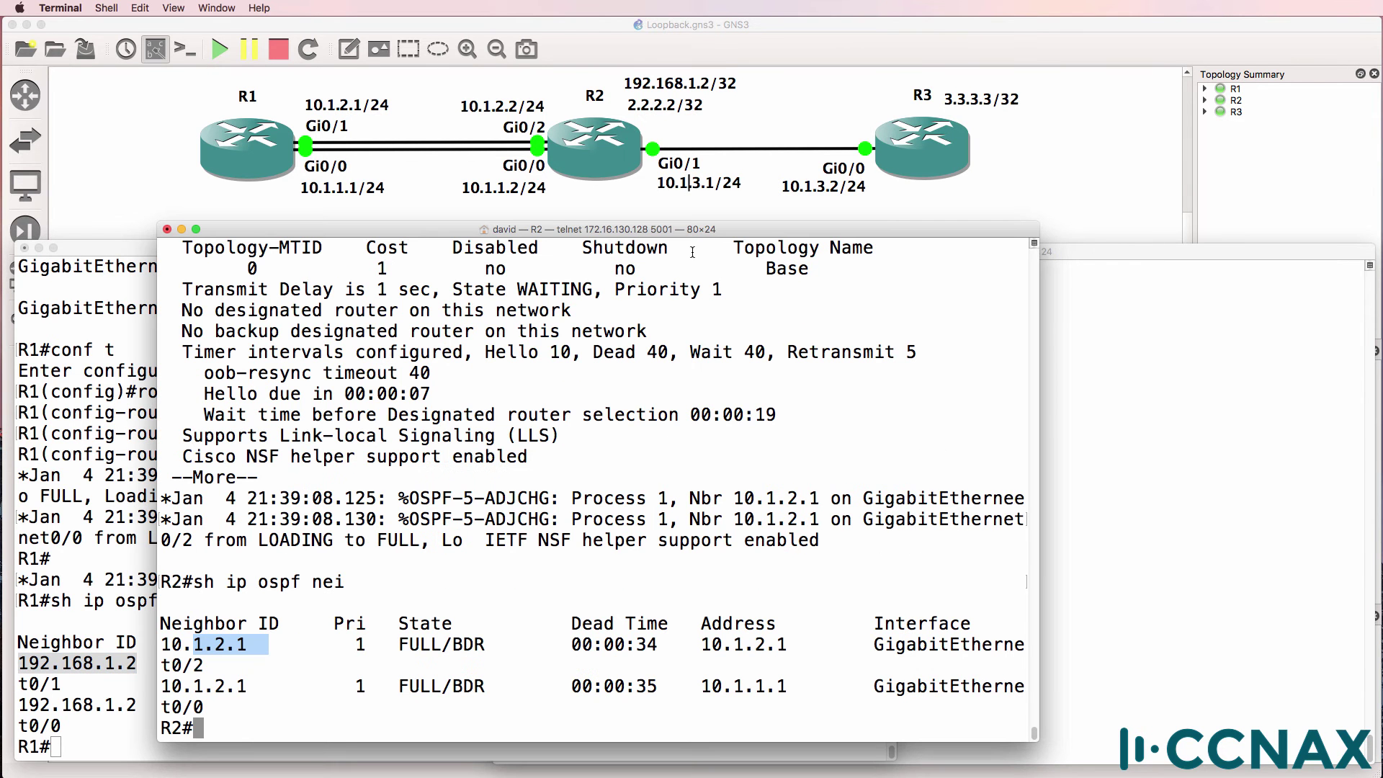
pyautogui.moveTo(682, 235); pyautogui.dragTo(996, 239)
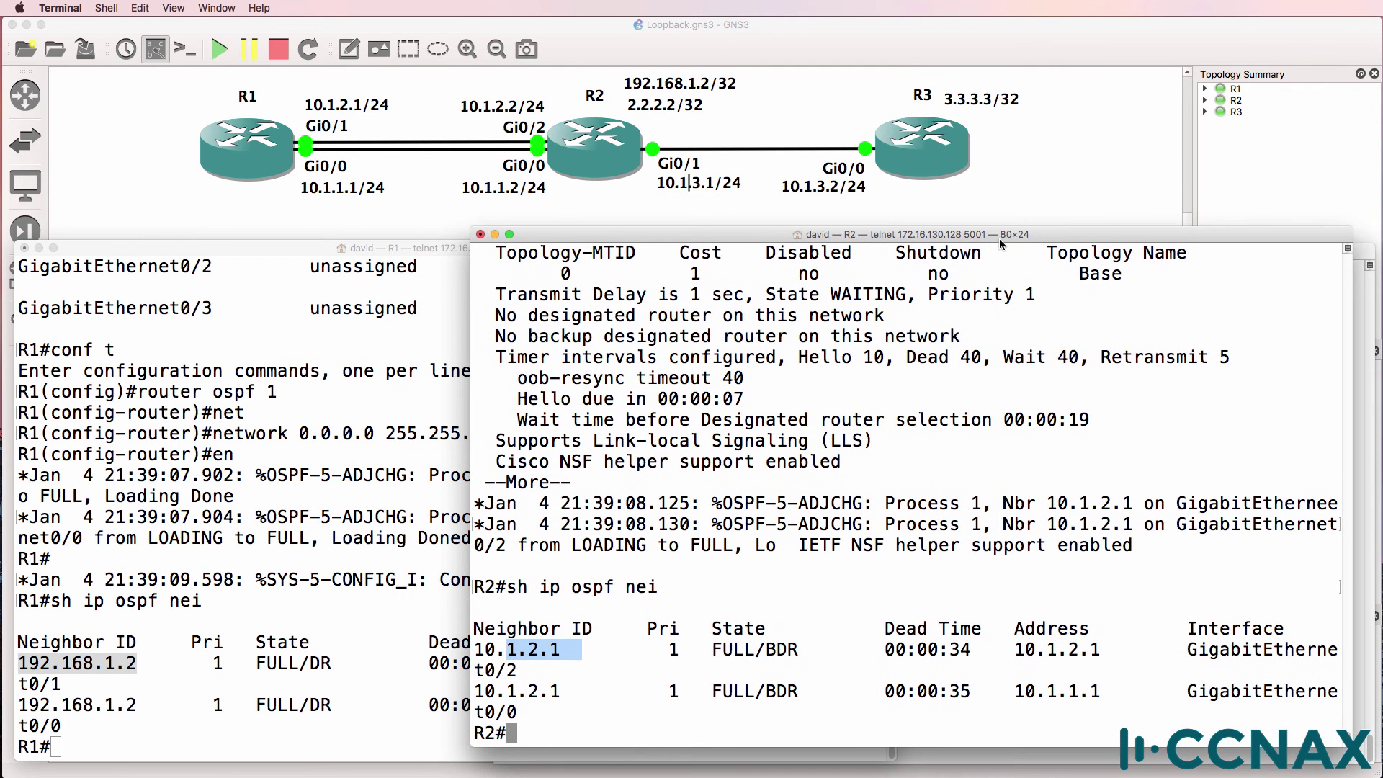
pyautogui.click(577, 650)
pyautogui.moveTo(577, 651); pyautogui.dragTo(472, 651)
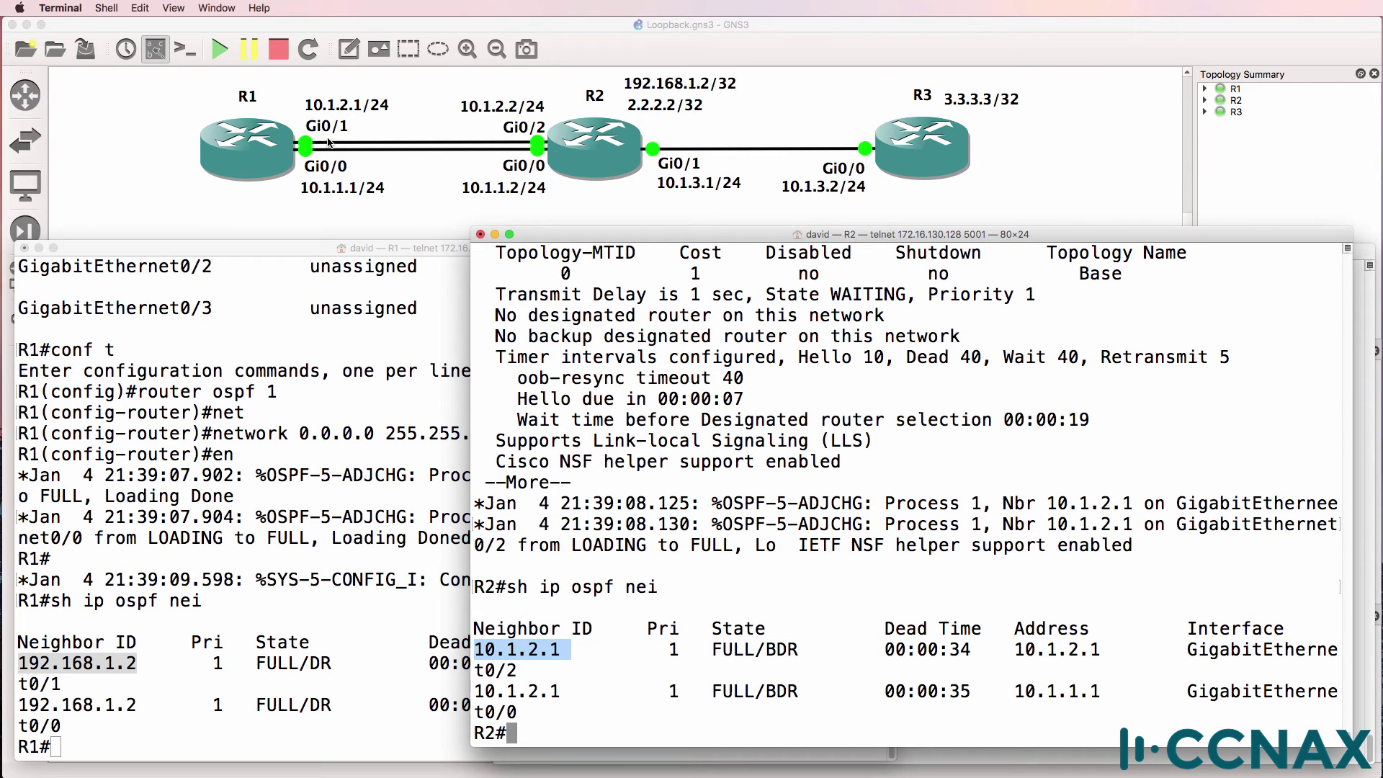
pyautogui.moveTo(1014, 651); pyautogui.dragTo(1123, 657)
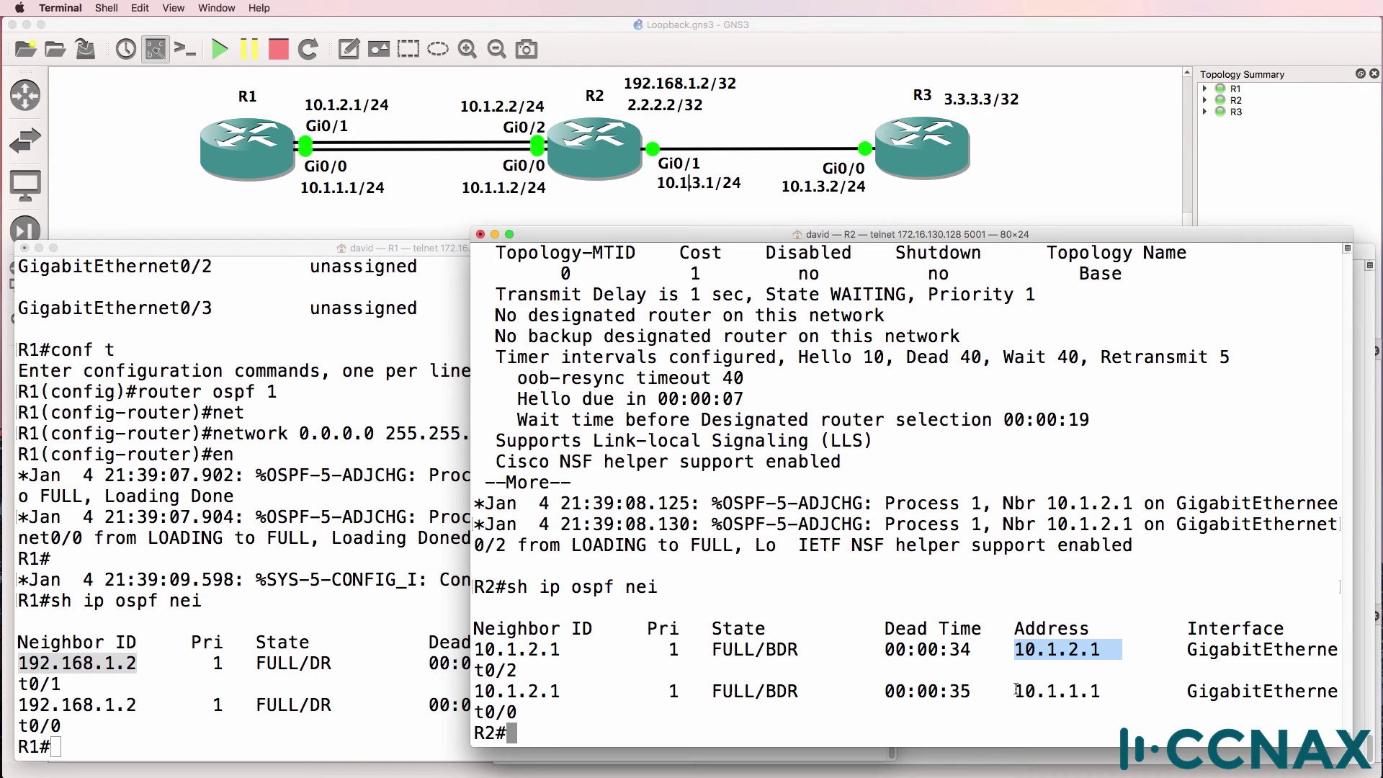
pyautogui.moveTo(1016, 692); pyautogui.dragTo(1121, 690)
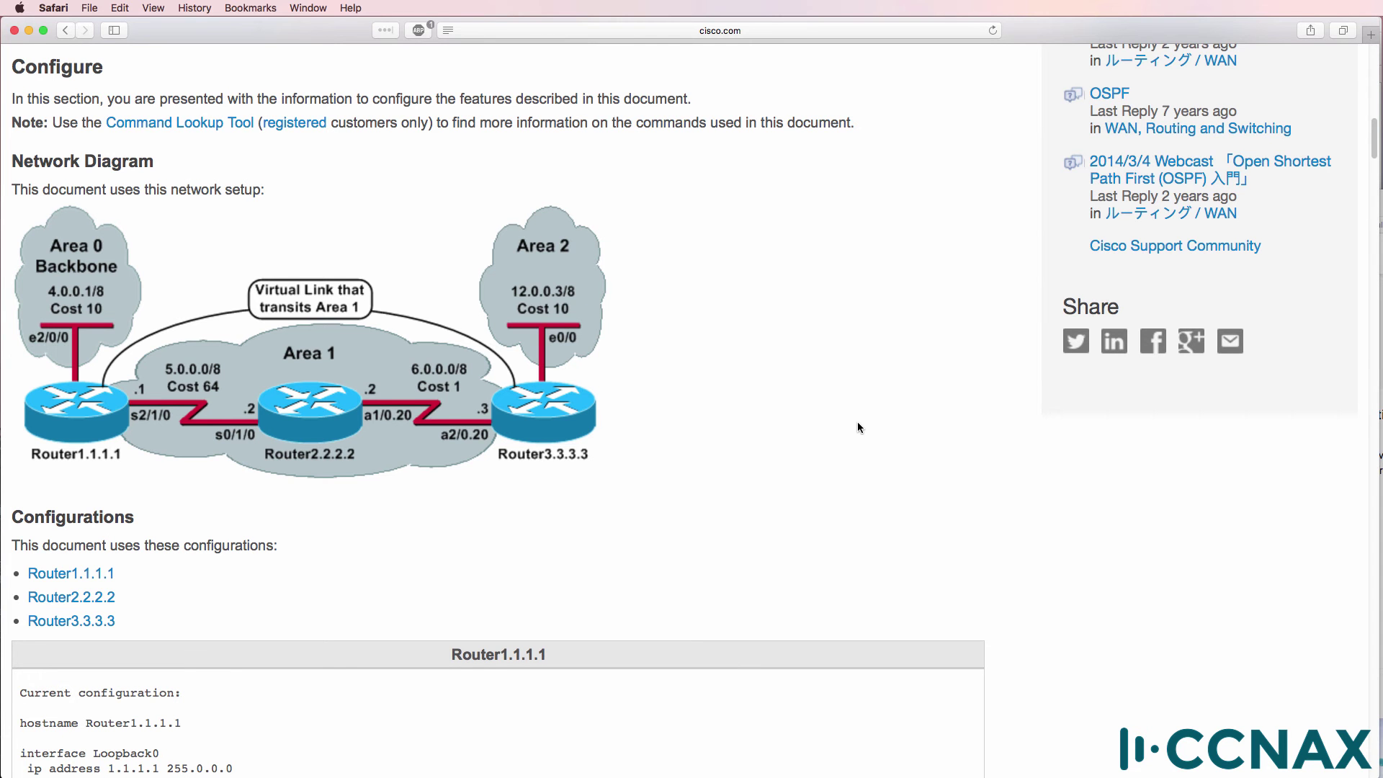
# - Examine the Router1.1.1.1 configuration in the Cisco virtual link document in Safari
pyautogui.scroll(-5, 857, 425)
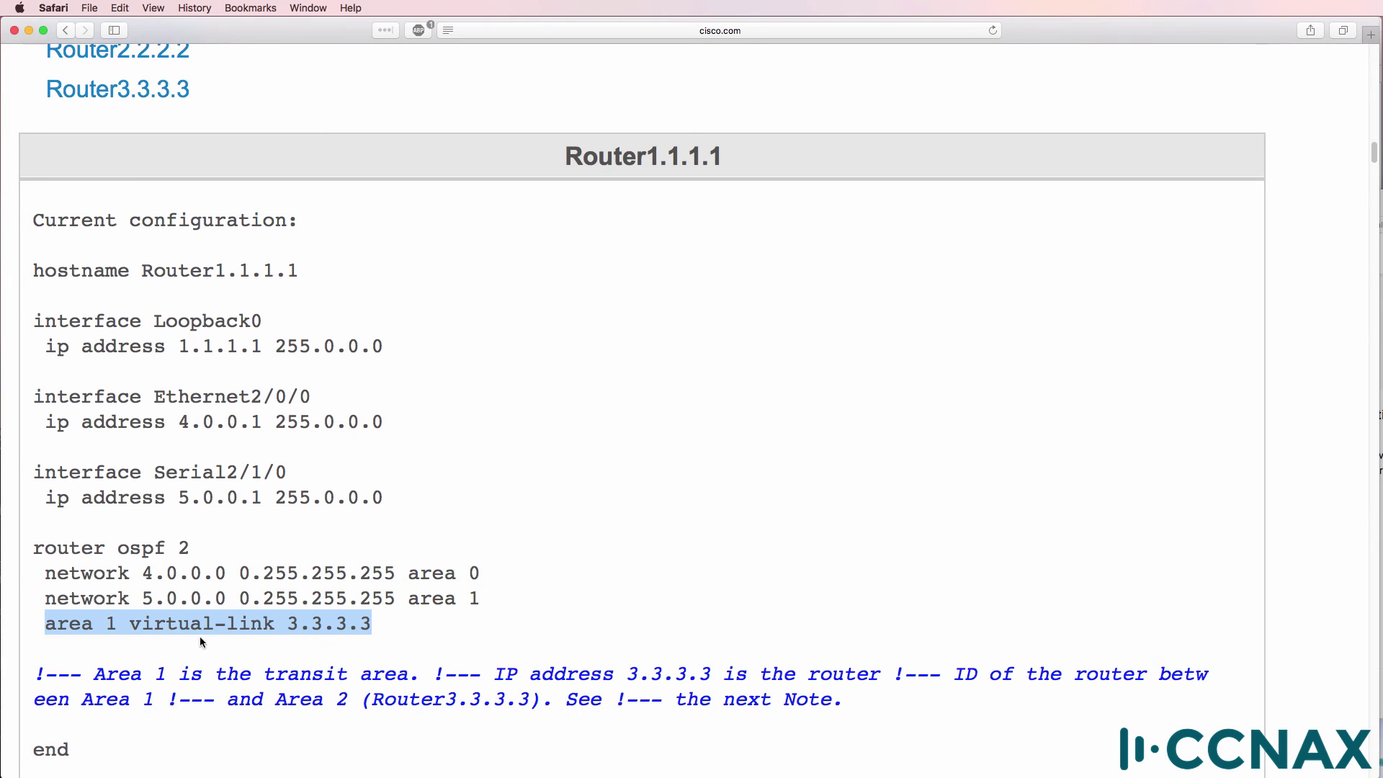
# - Highlight the 3.3.3.3 router ID in Router1.1.1.1's virtual-link command and view the document's network diagram
pyautogui.click(157, 638)
pyautogui.moveTo(287, 623); pyautogui.dragTo(394, 613)
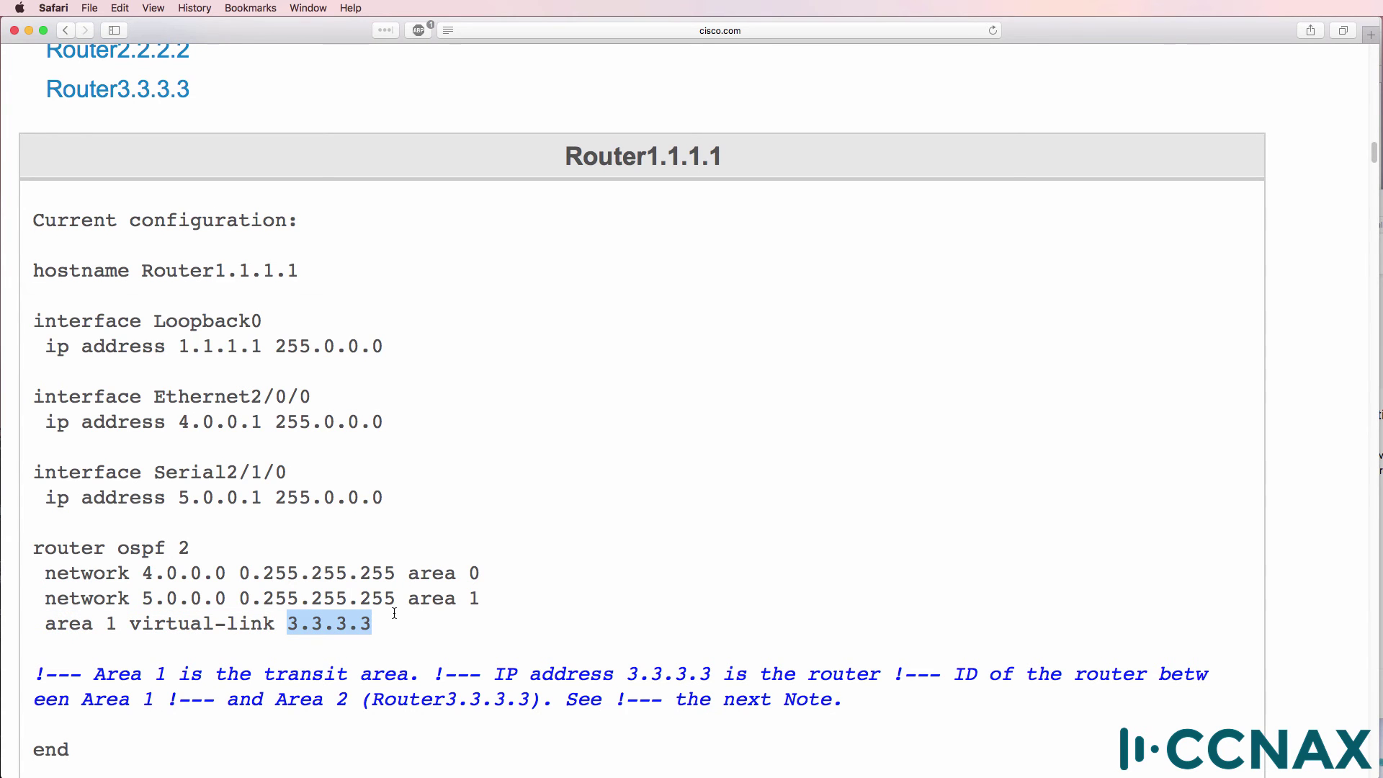
pyautogui.scroll(10, 394, 613)
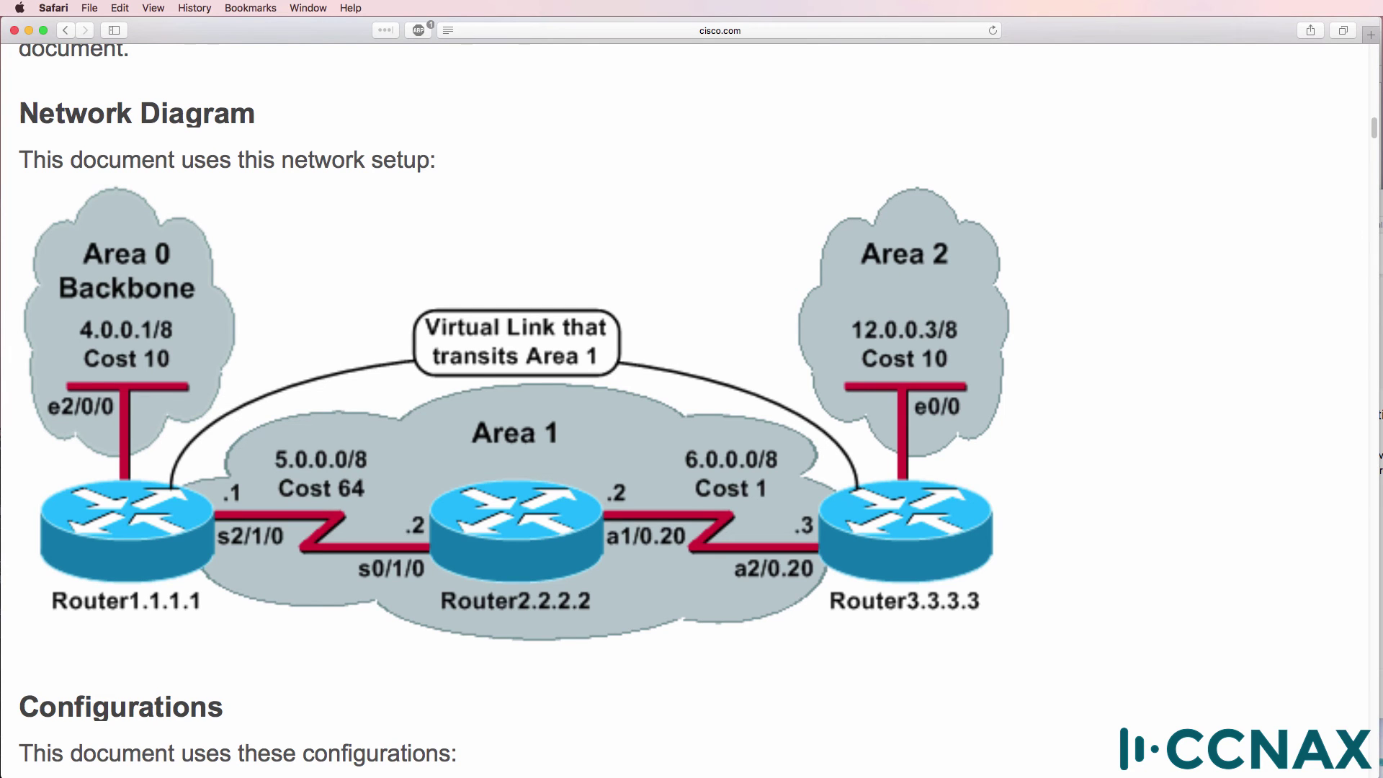
# - Switch to the R1 console in Terminal and enter privileged EXEC mode
pyautogui.press('super+Tab')
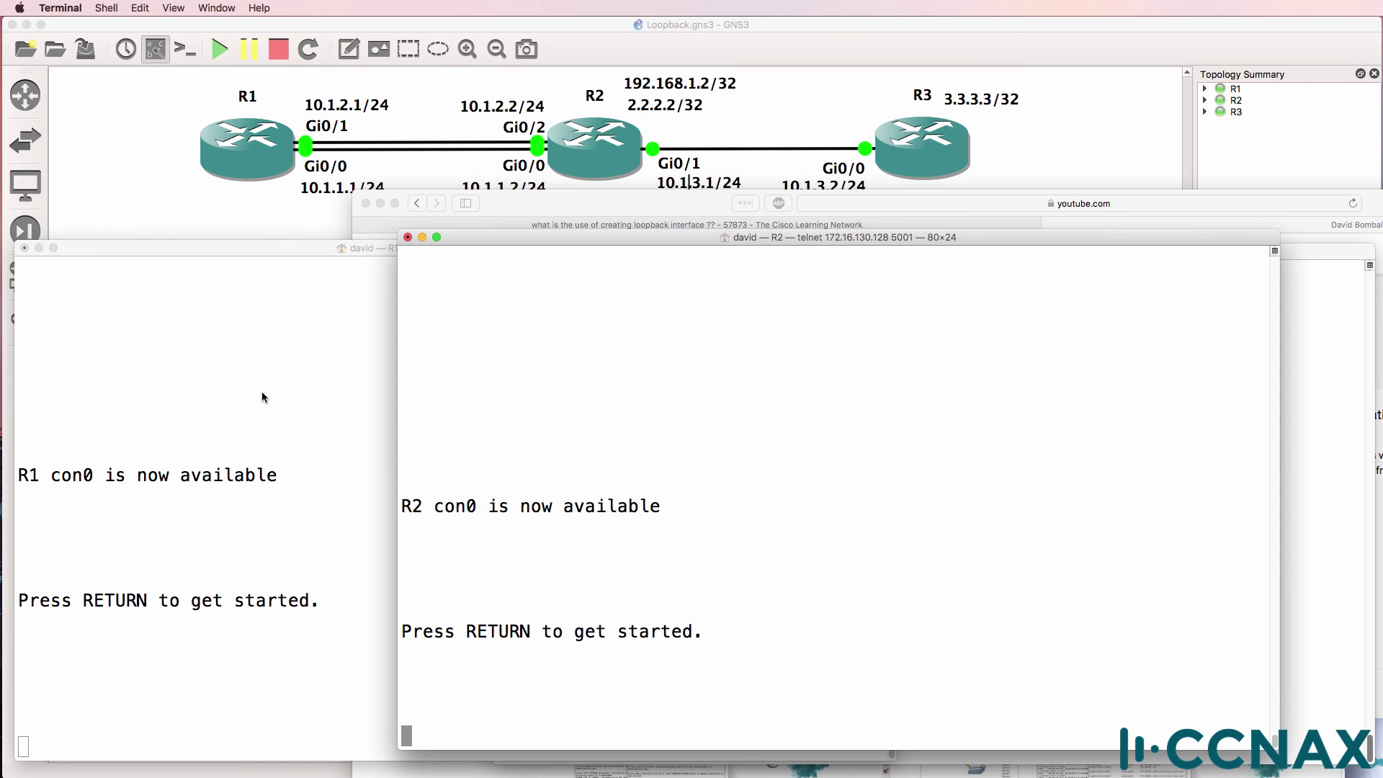
pyautogui.click(265, 405)
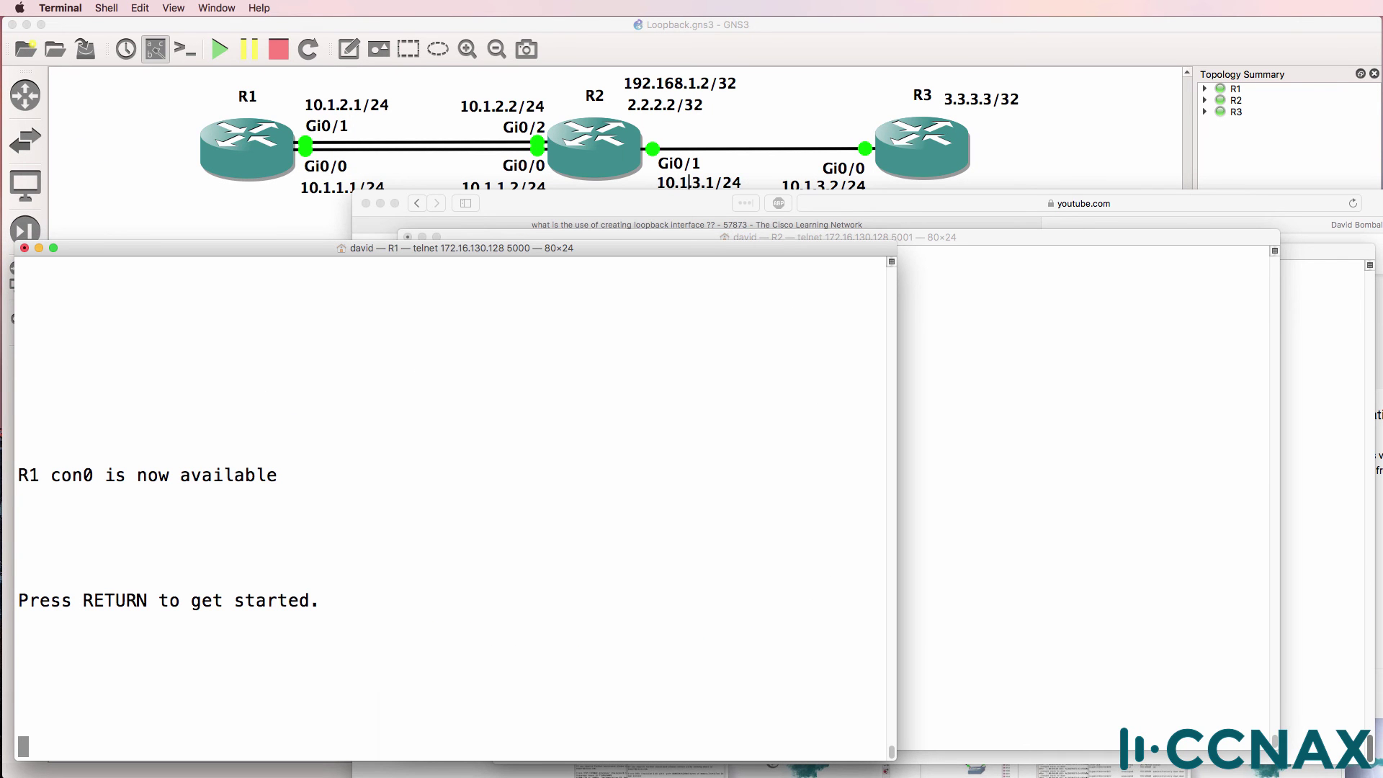
pyautogui.press('Return')
pyautogui.write('en')
pyautogui.press('Return')
# - Show R1's full OSPF interface details and highlight the router ID and the backup designated router ID
pyautogui.write('sh ip ')
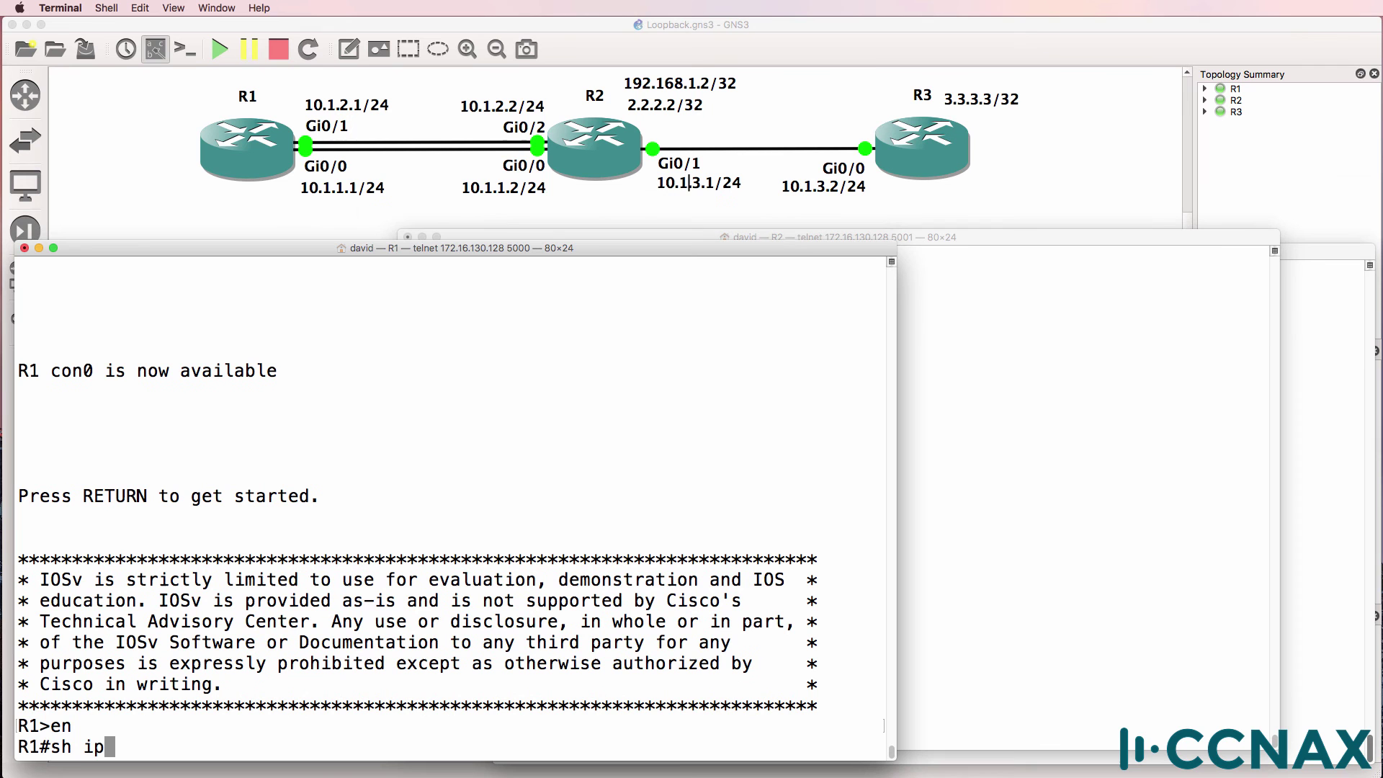
pyautogui.write('ospf int')
pyautogui.press('Return')
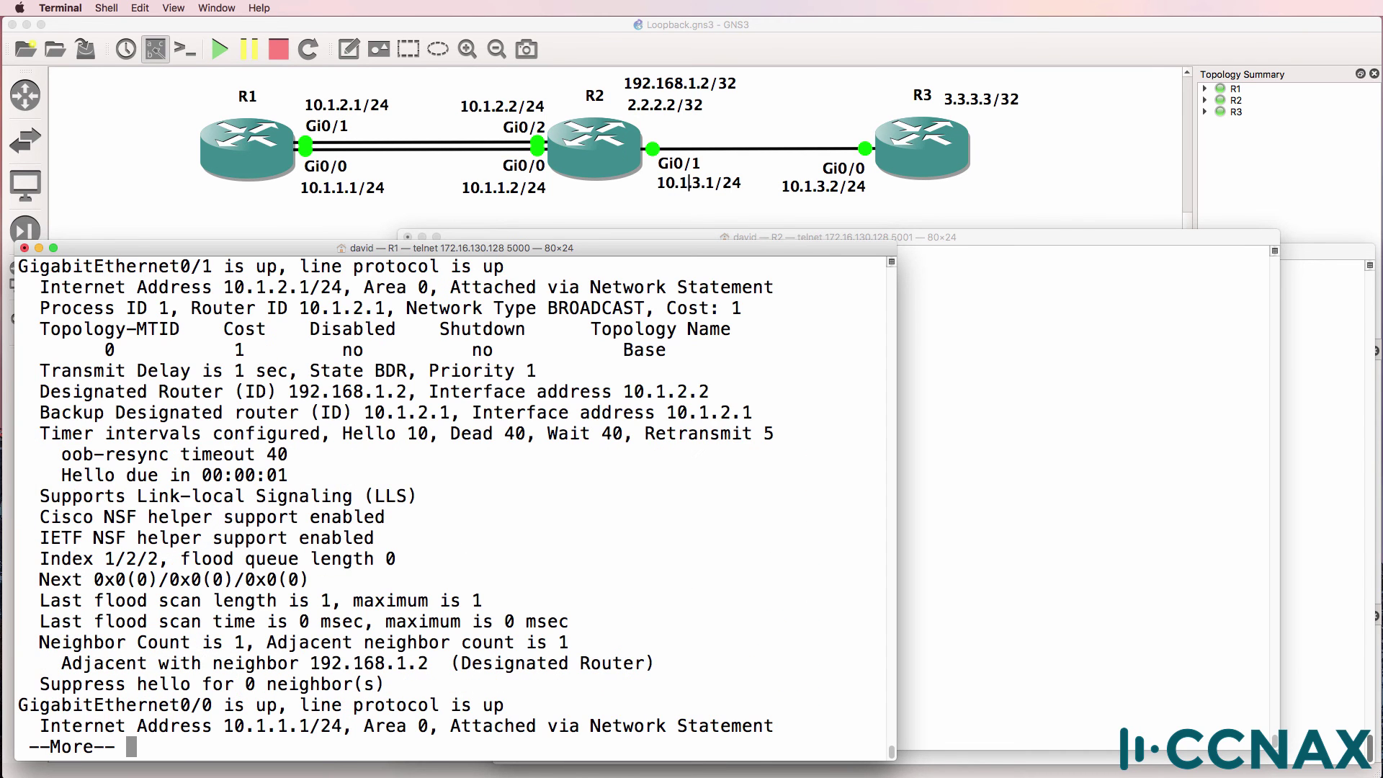
pyautogui.moveTo(299, 308); pyautogui.dragTo(385, 308)
pyautogui.press('space')
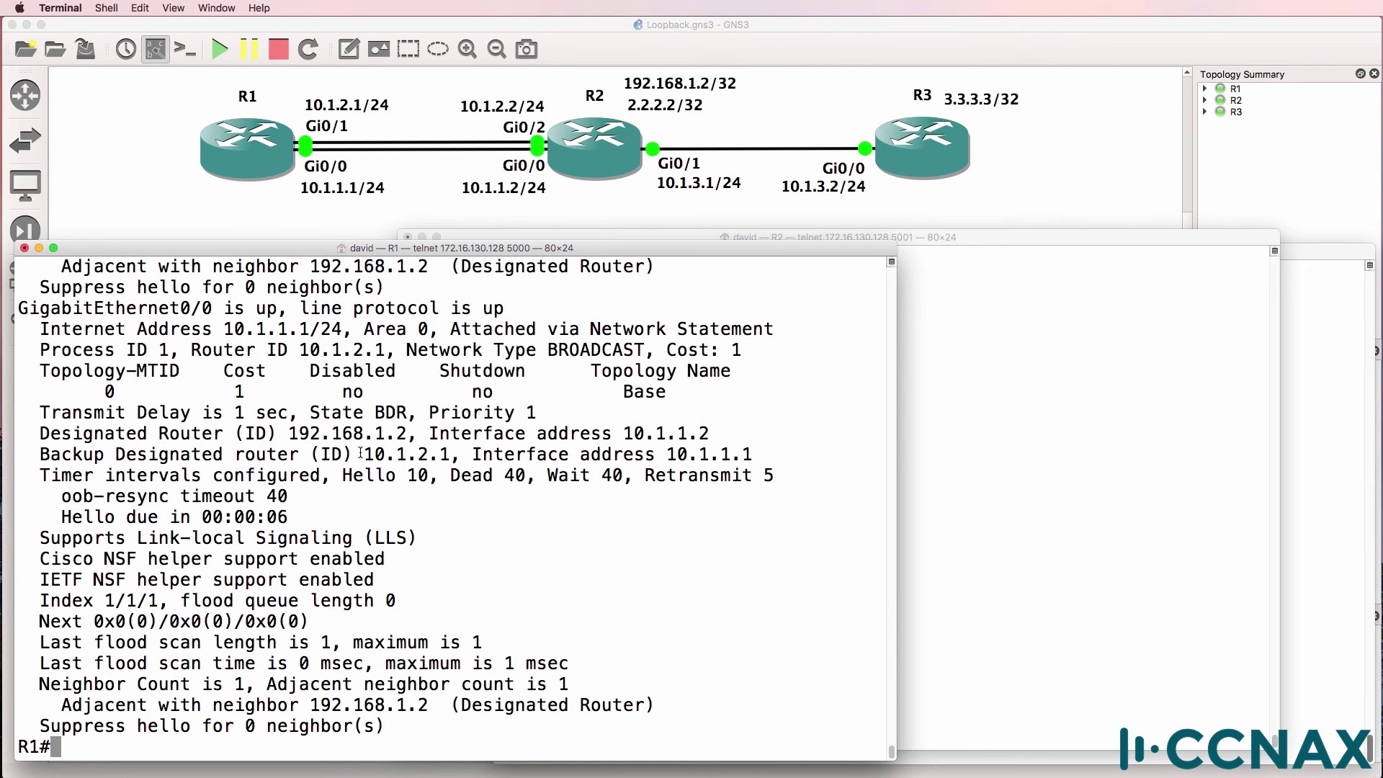
pyautogui.moveTo(362, 454); pyautogui.dragTo(456, 457)
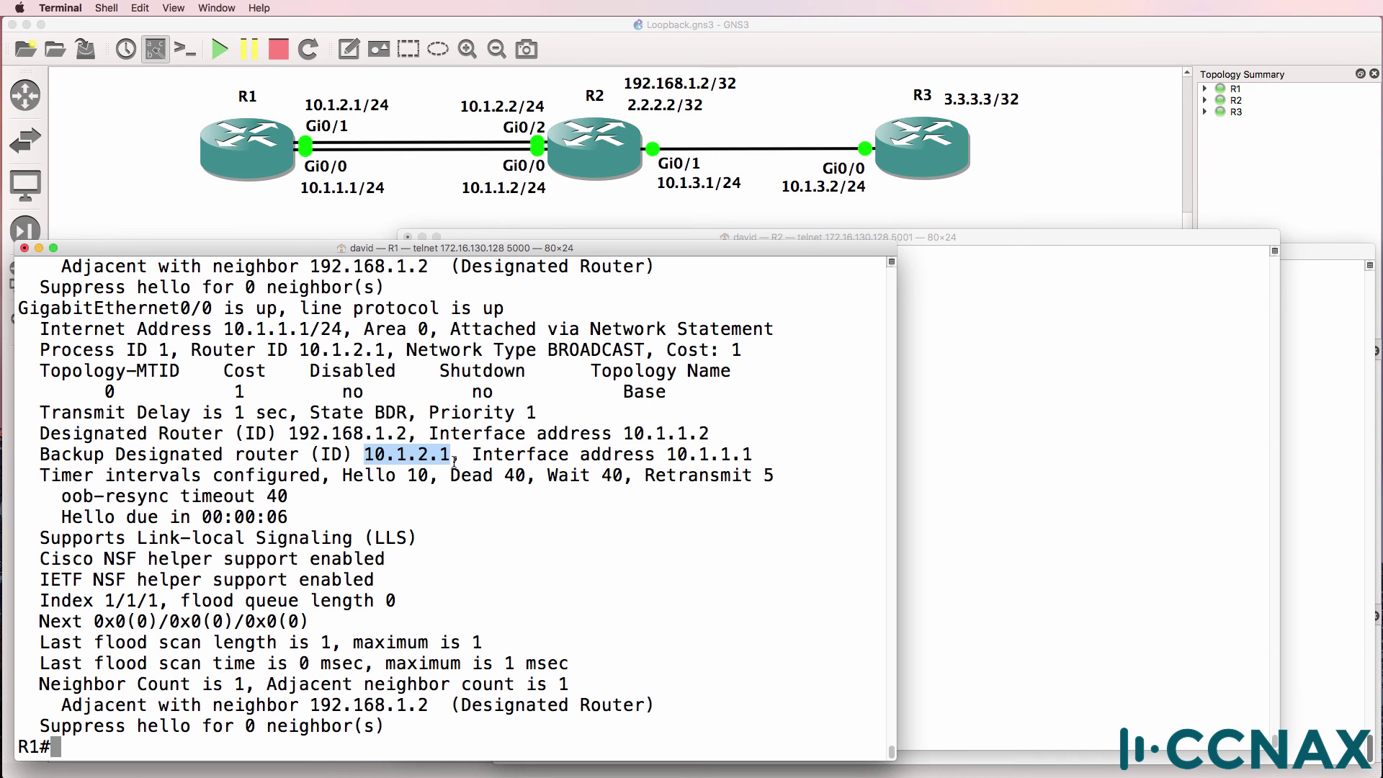
pyautogui.click(454, 461)
# - Shut down interface g0/1 on R1 and return to privileged EXEC mode
pyautogui.write('conf t')
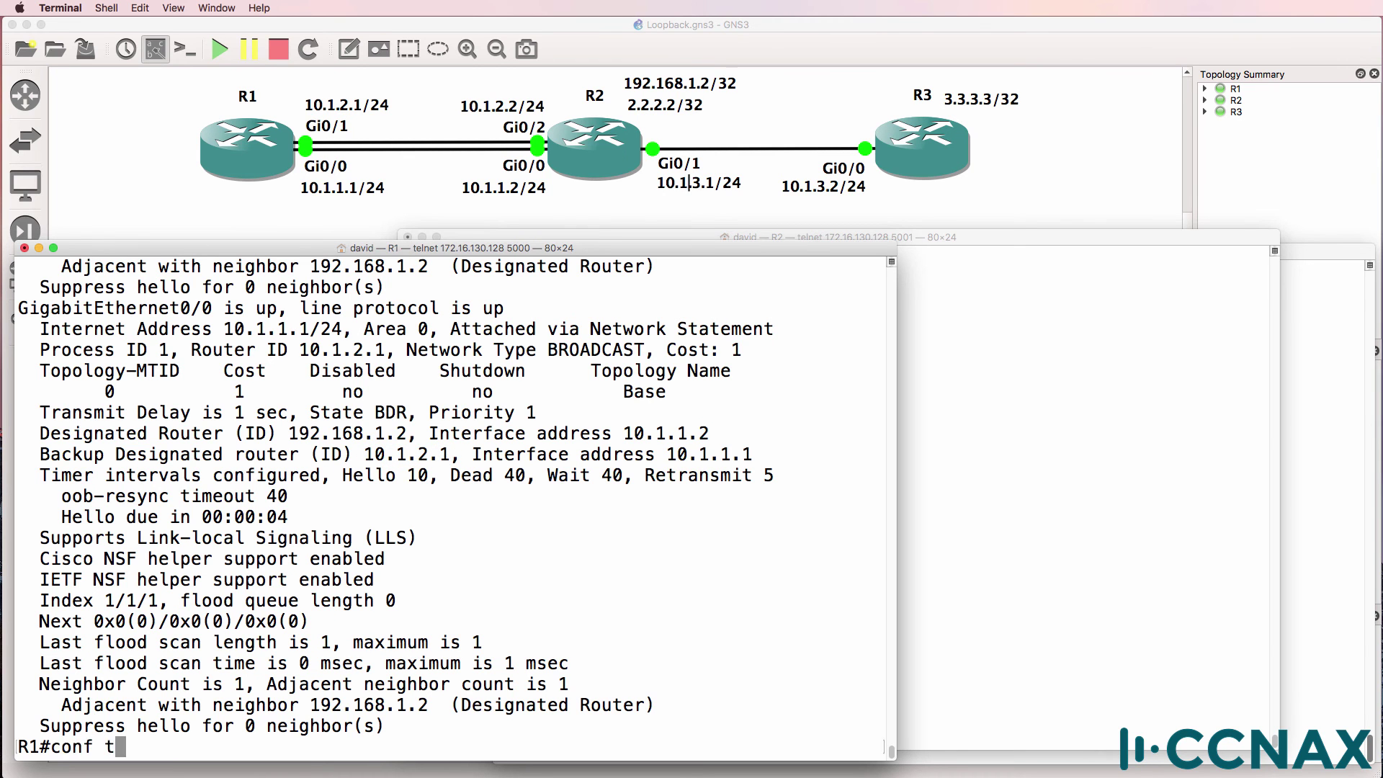
pyautogui.press('Return')
pyautogui.write('int g0/1')
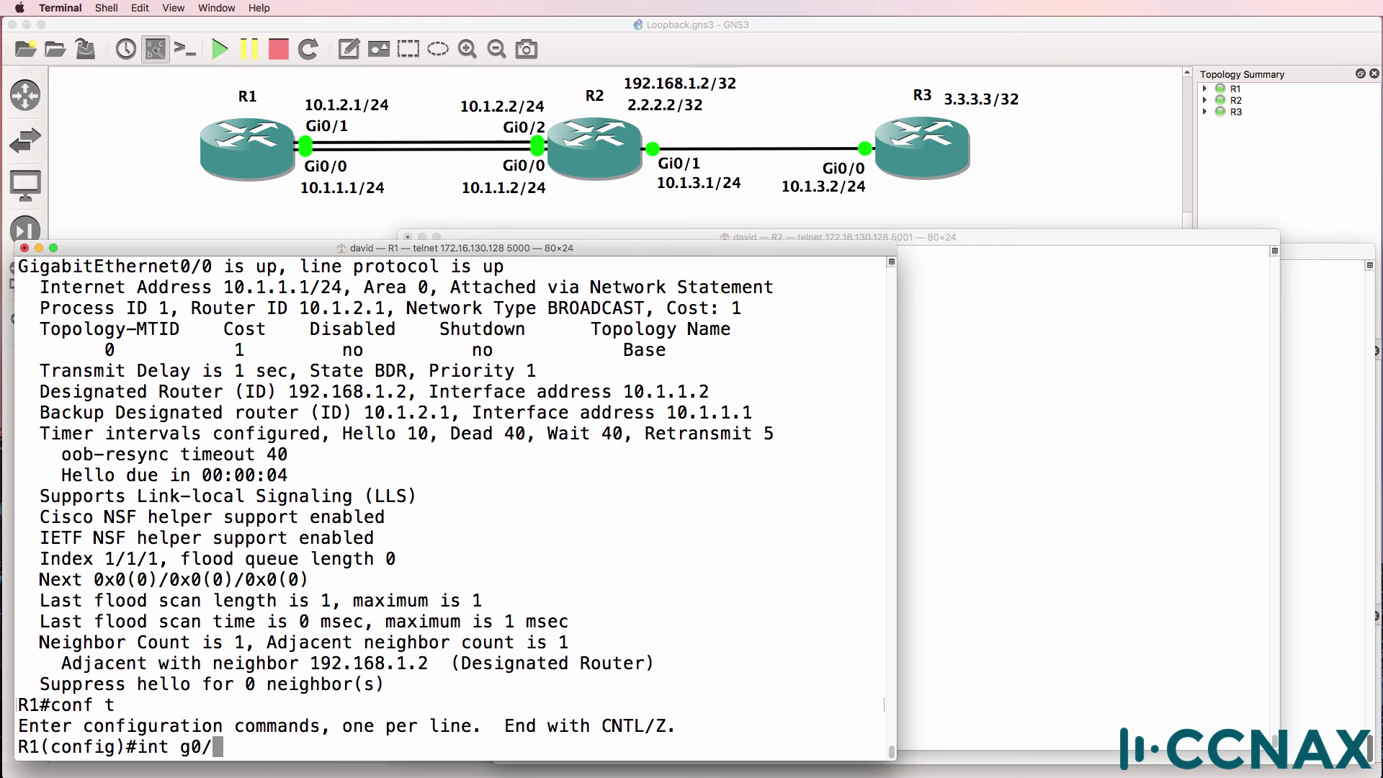
pyautogui.press('Return')
pyautogui.write('shut')
pyautogui.press('Return')
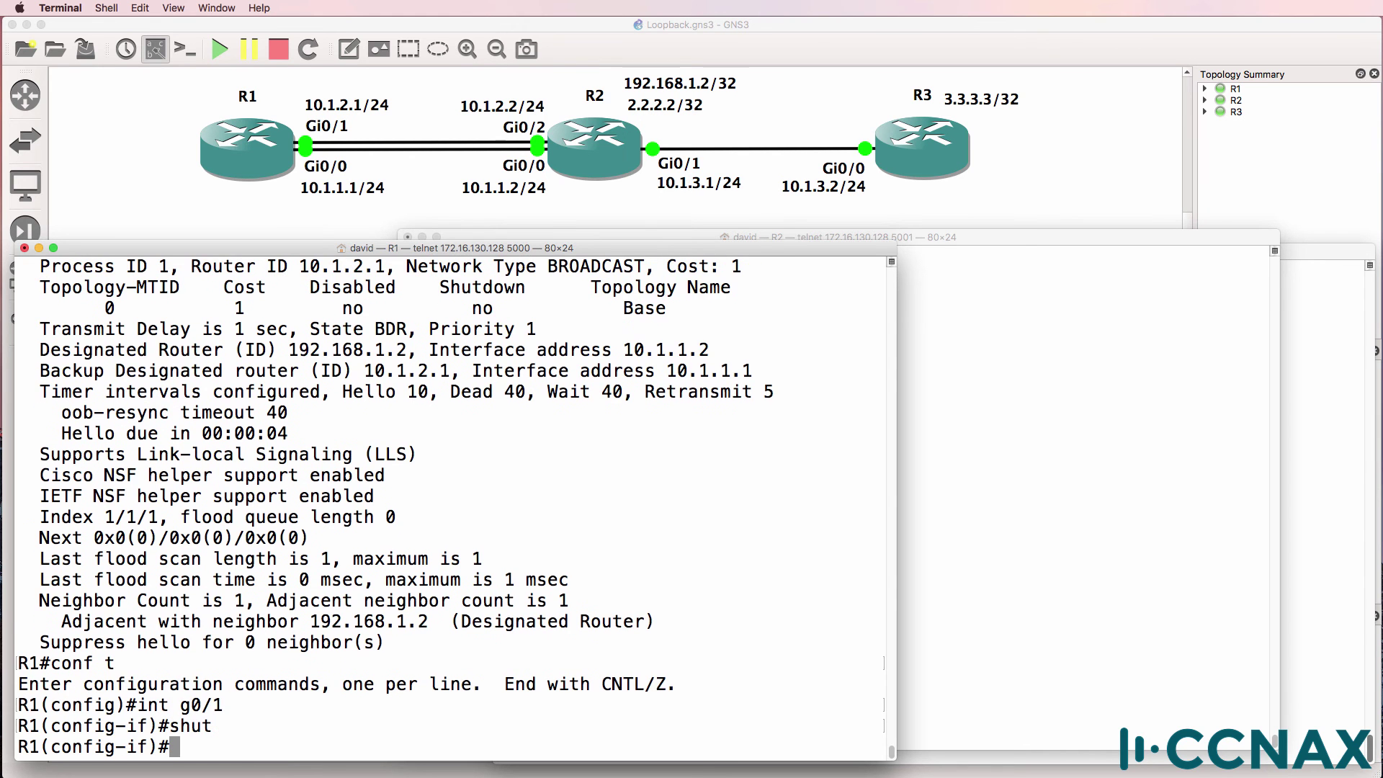
pyautogui.press('Return')
pyautogui.press('Return')
pyautogui.write('end')
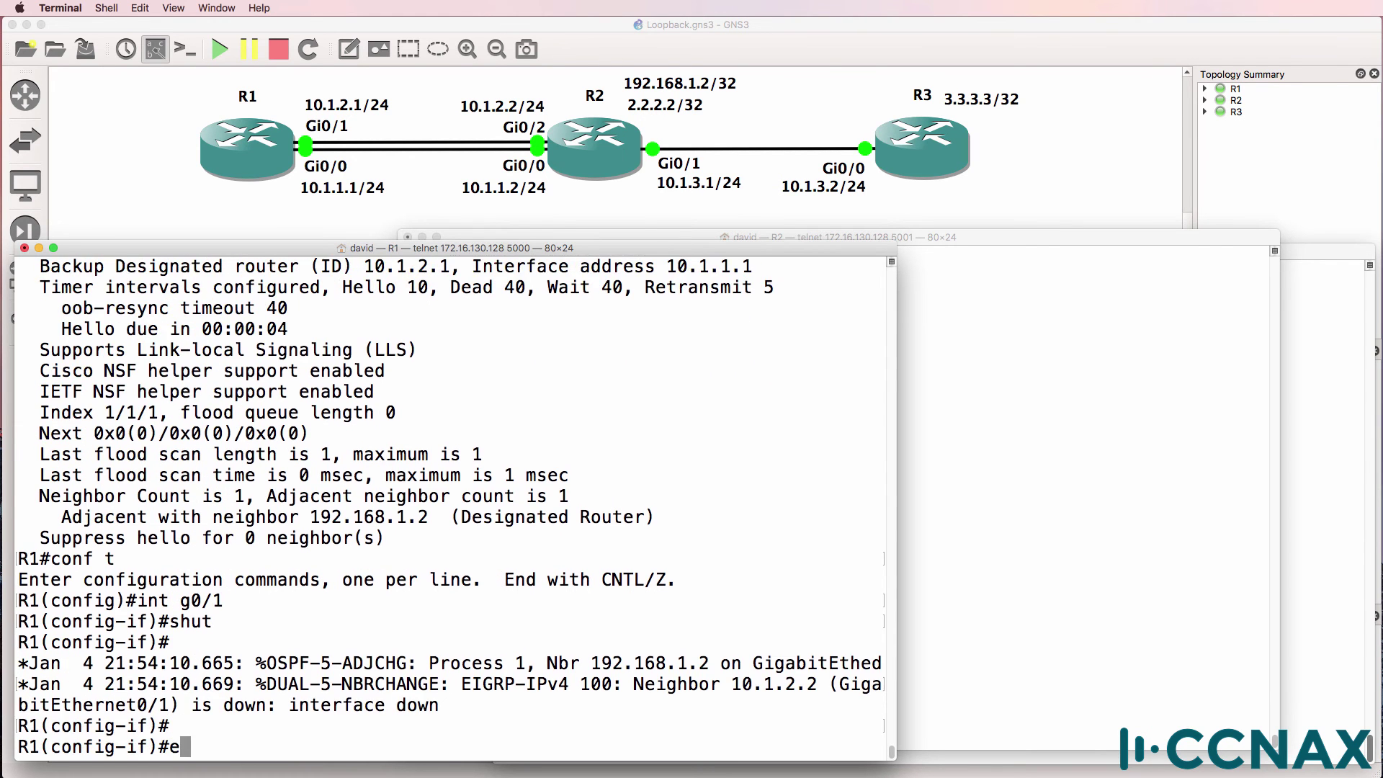
pyautogui.press('Return')
# - Show R1's OSPF interface details with g0/1 shut down, highlight the router ID, and quit the listing
pyautogui.write('sh ip os')
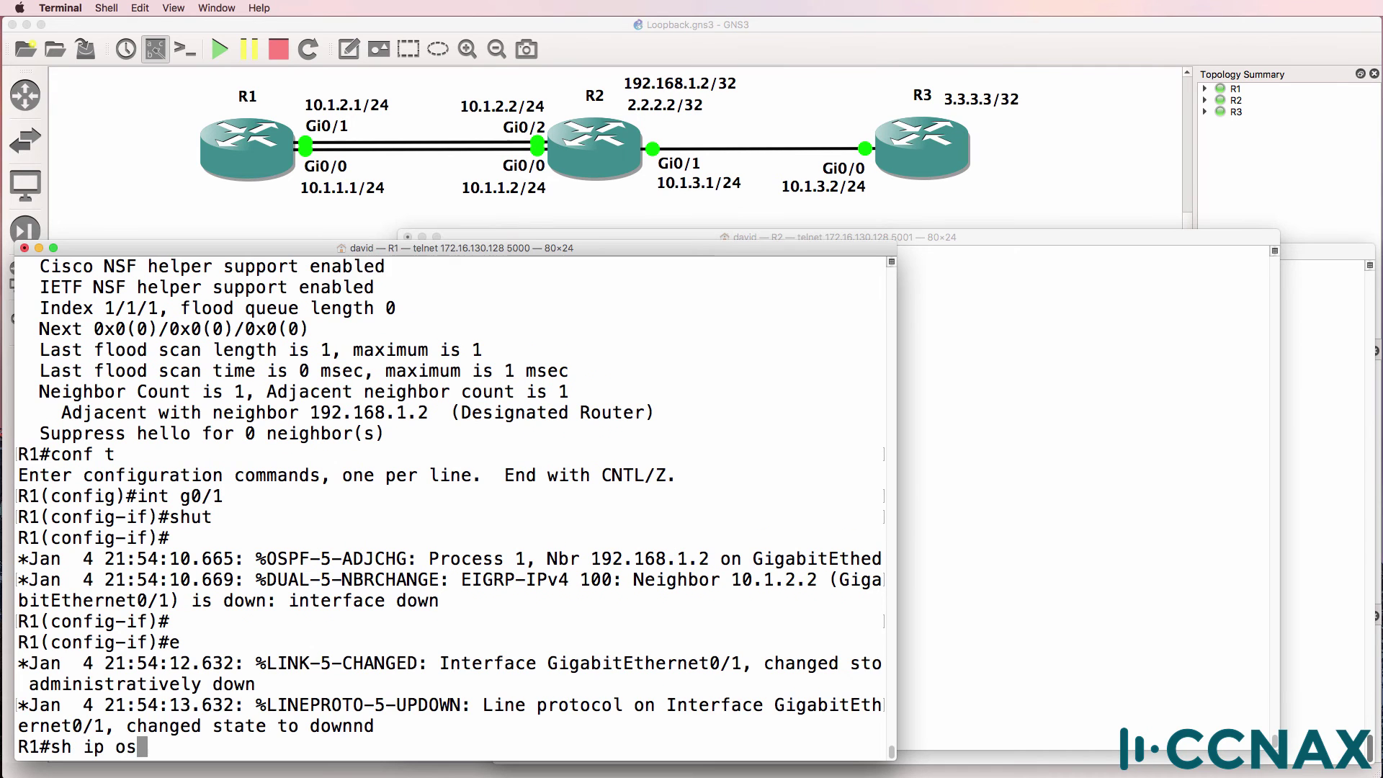
pyautogui.write('pf  int')
pyautogui.press('Tab')
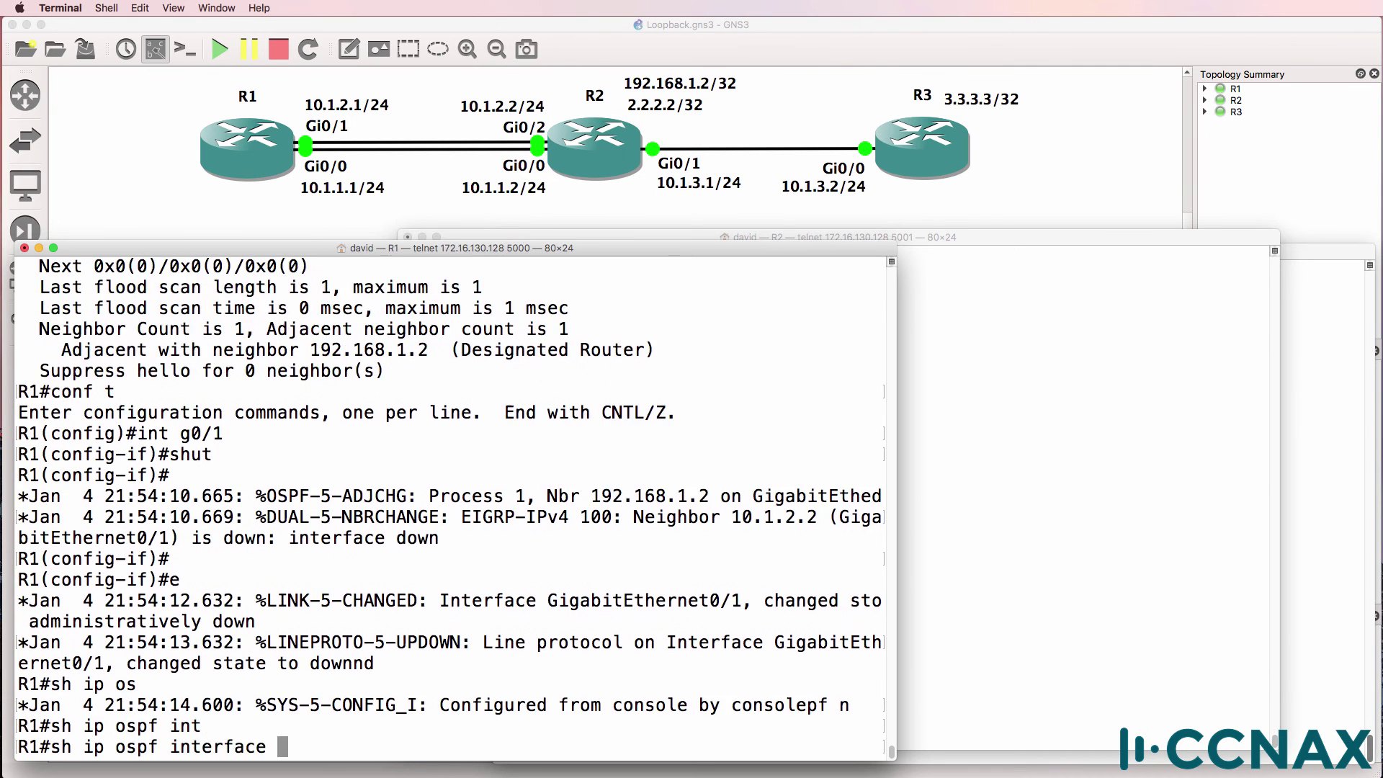
pyautogui.press('Return')
pyautogui.moveTo(191, 329); pyautogui.dragTo(406, 326)
pyautogui.press('q')
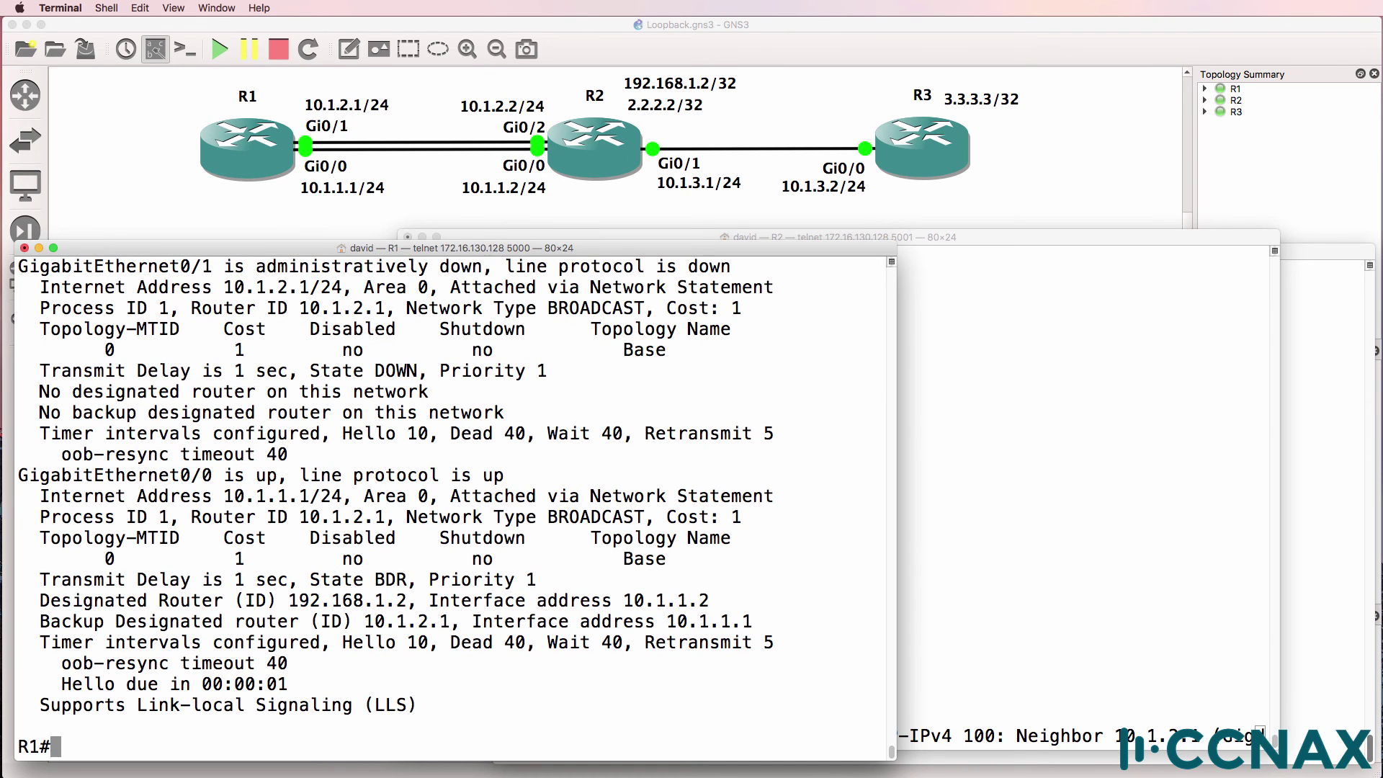
# - Clear the IP OSPF process on R1, answering yes to resetting all OSPF processes
pyautogui.write('clear ip ospf pp')
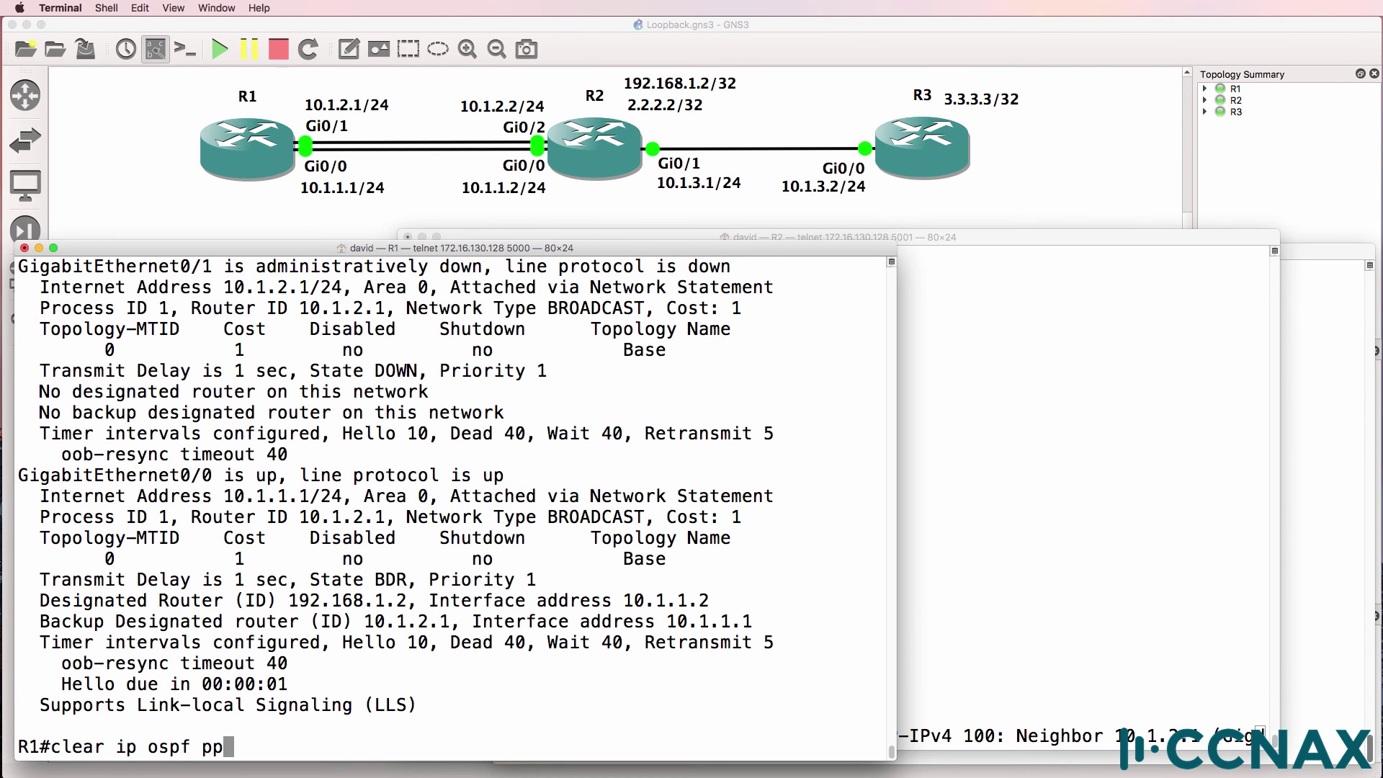
pyautogui.press('Tab')
pyautogui.write('?')
pyautogui.press('Return')
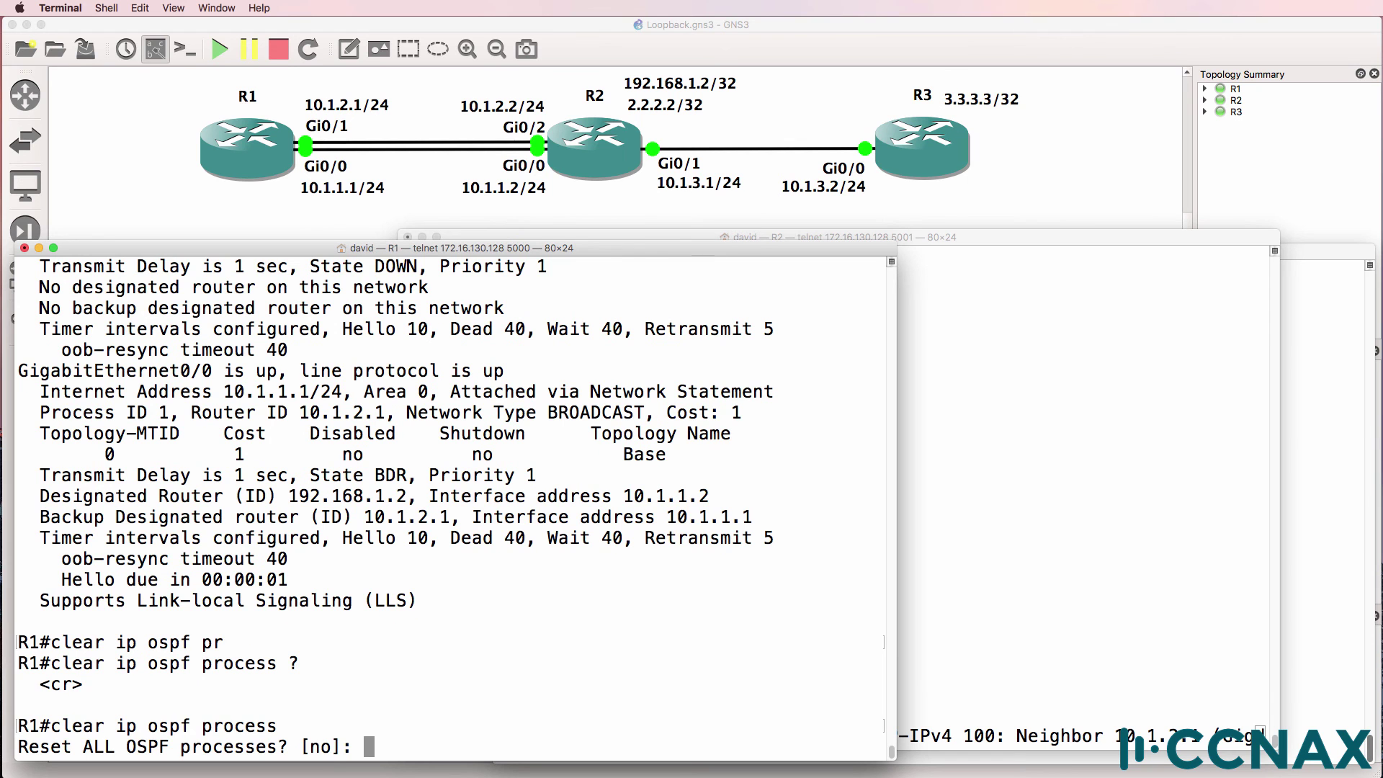
pyautogui.write('yes')
pyautogui.press('Return')
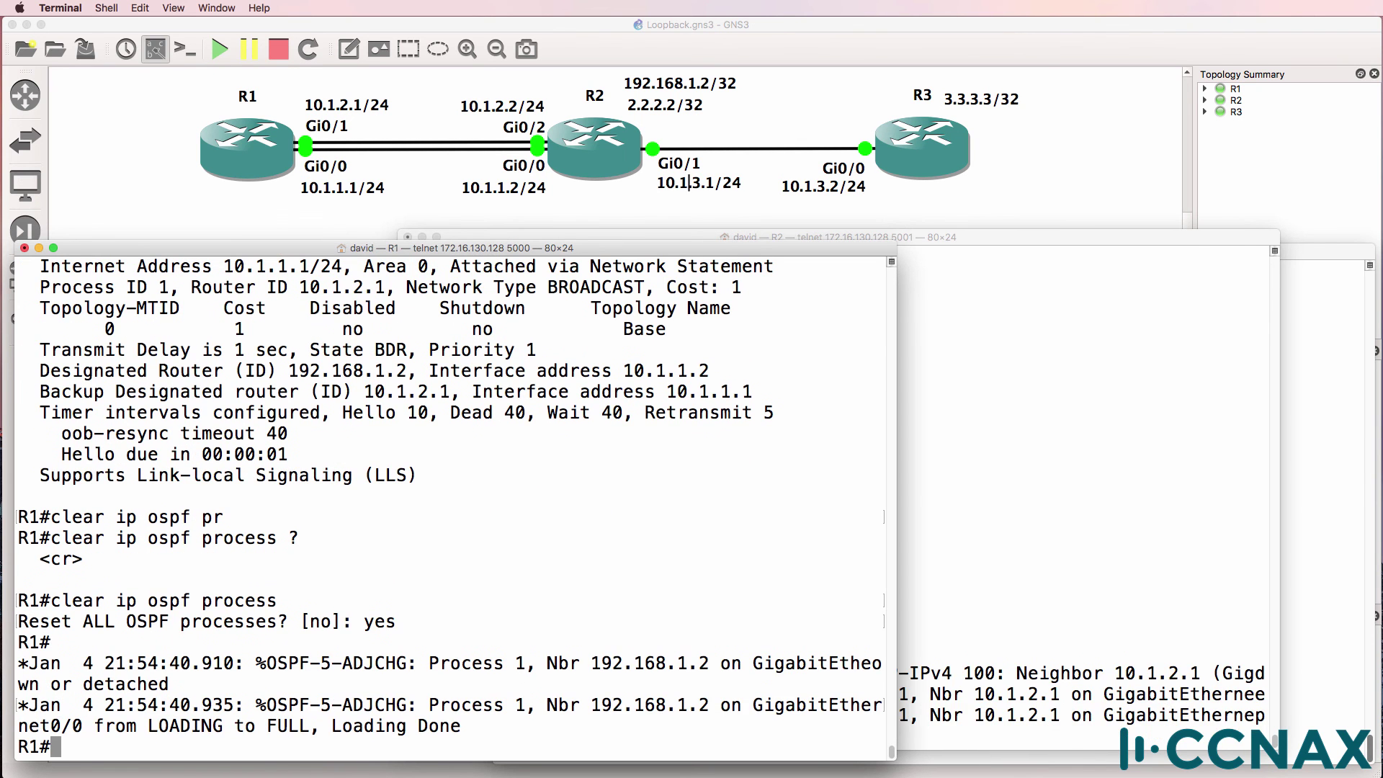
# - Check R1's OSPF interface details after the process reset, and save the router's configuration with wr
pyautogui.write('sh ip ospf int')
pyautogui.press('Return')
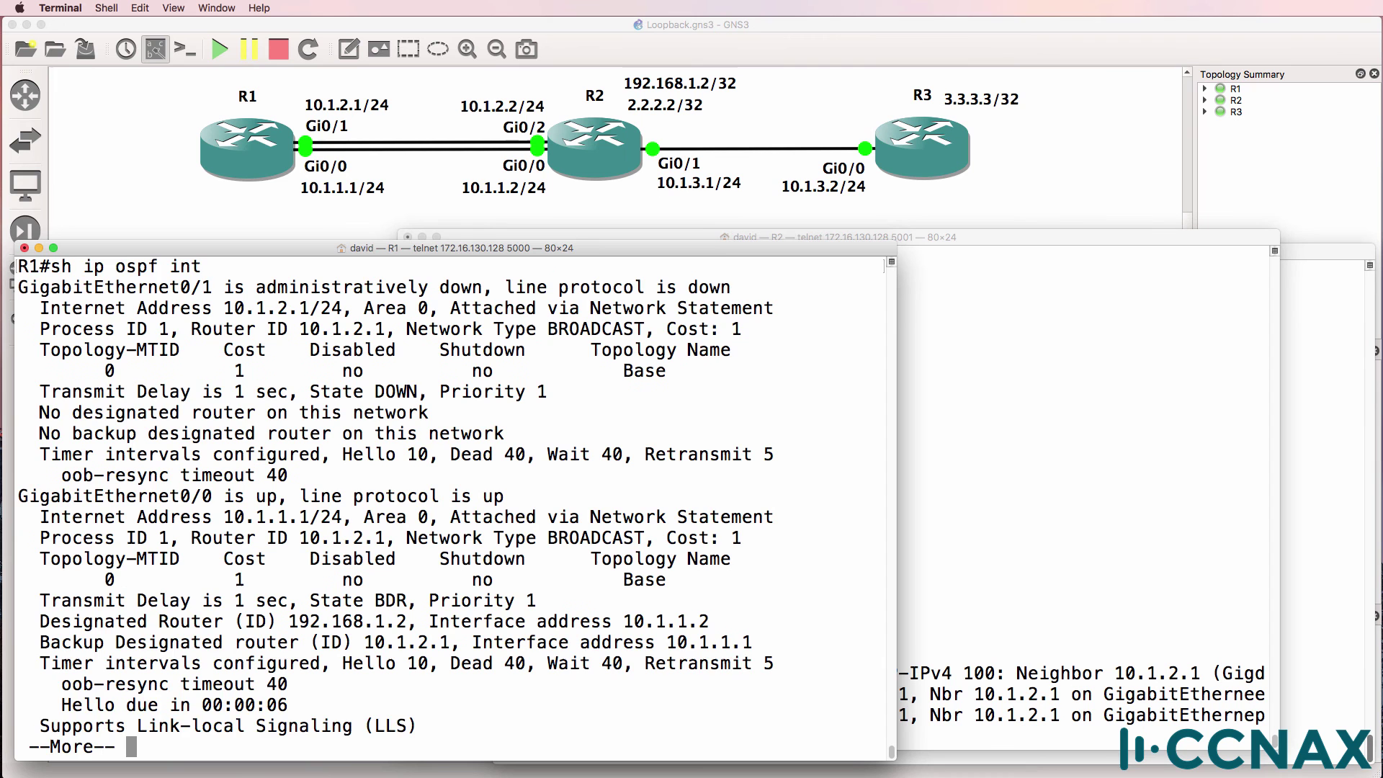
pyautogui.write('qwr')
pyautogui.press('Return')
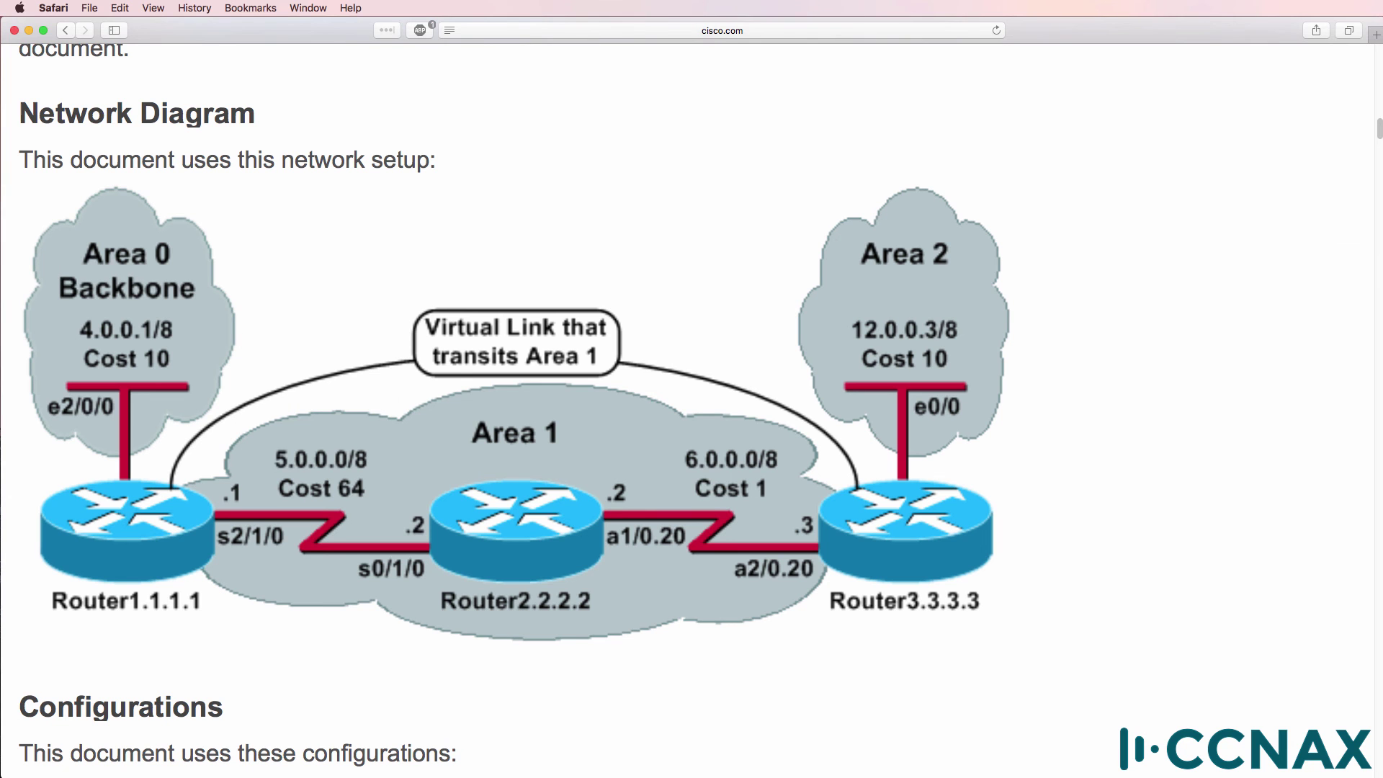
# - Examine Router1.1.1.1's virtual-link router ID and the note on OSPF router ID calculation in the Cisco document in Safari
pyautogui.scroll(-10, 1104, 558)
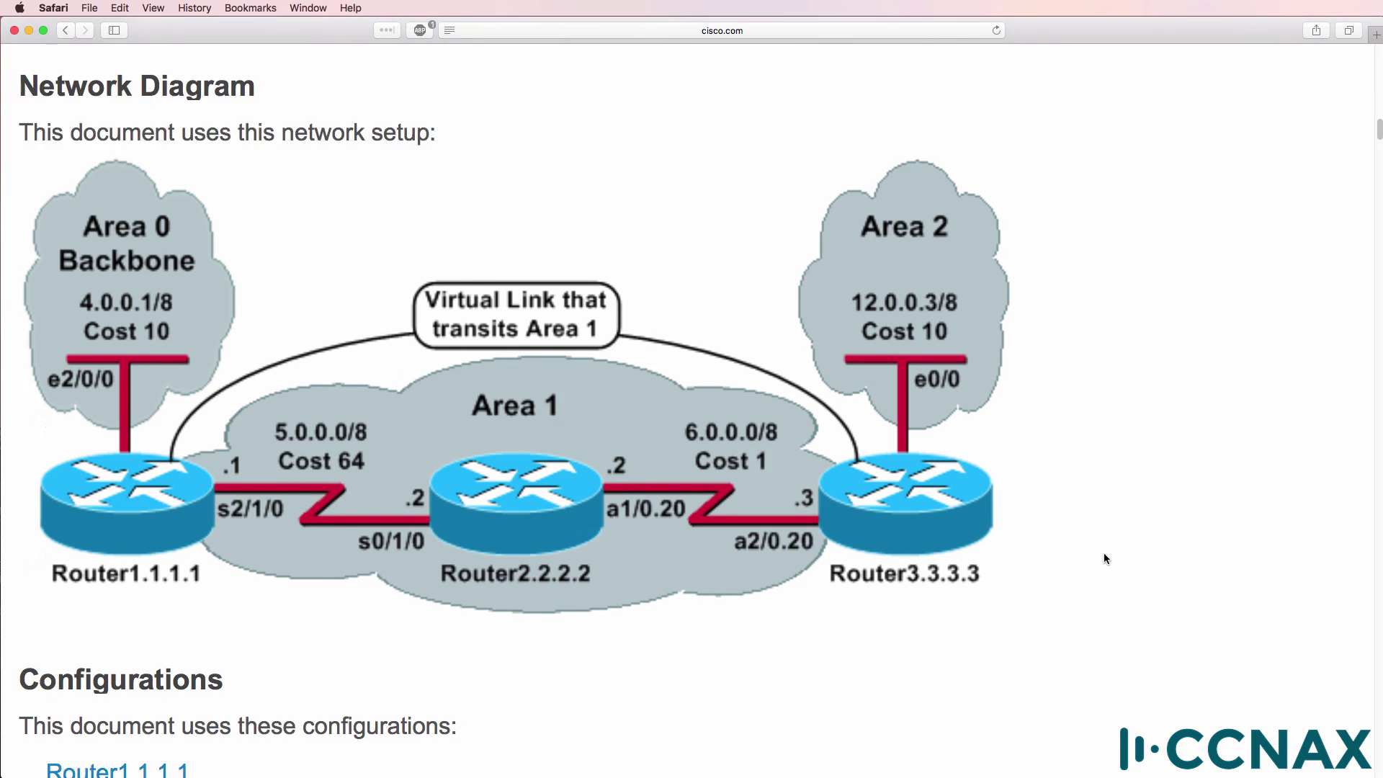
pyautogui.moveTo(287, 540); pyautogui.dragTo(374, 540)
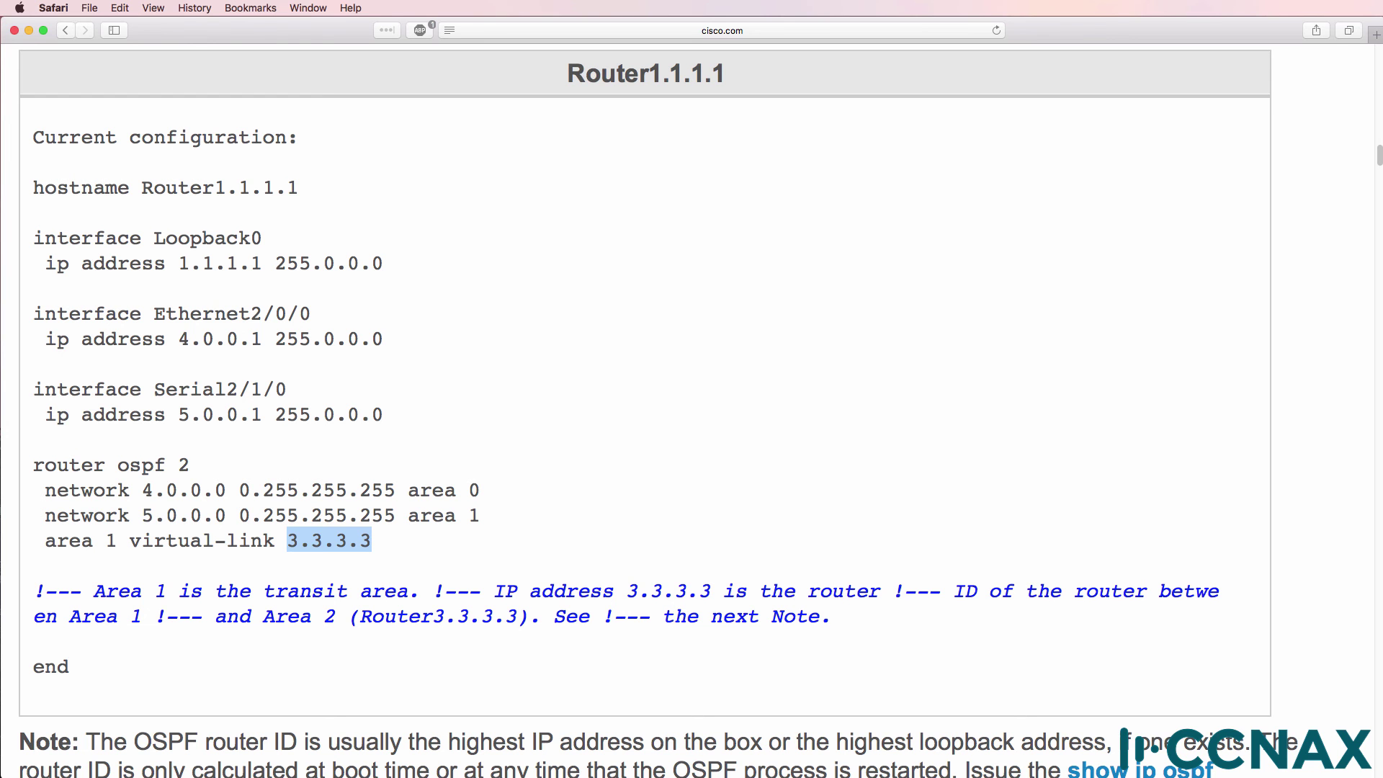
pyautogui.scroll(-5, 843, 704)
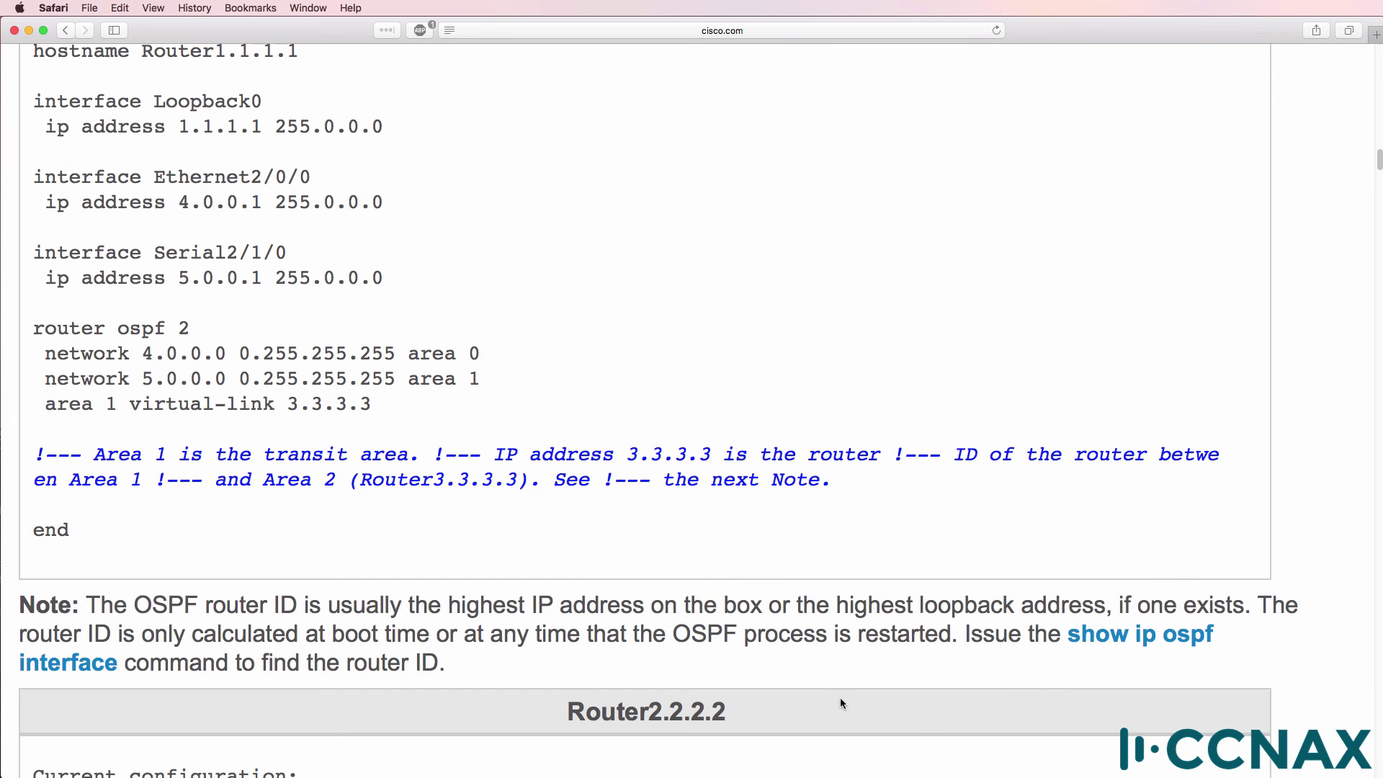
pyautogui.moveTo(85, 604); pyautogui.dragTo(1282, 626)
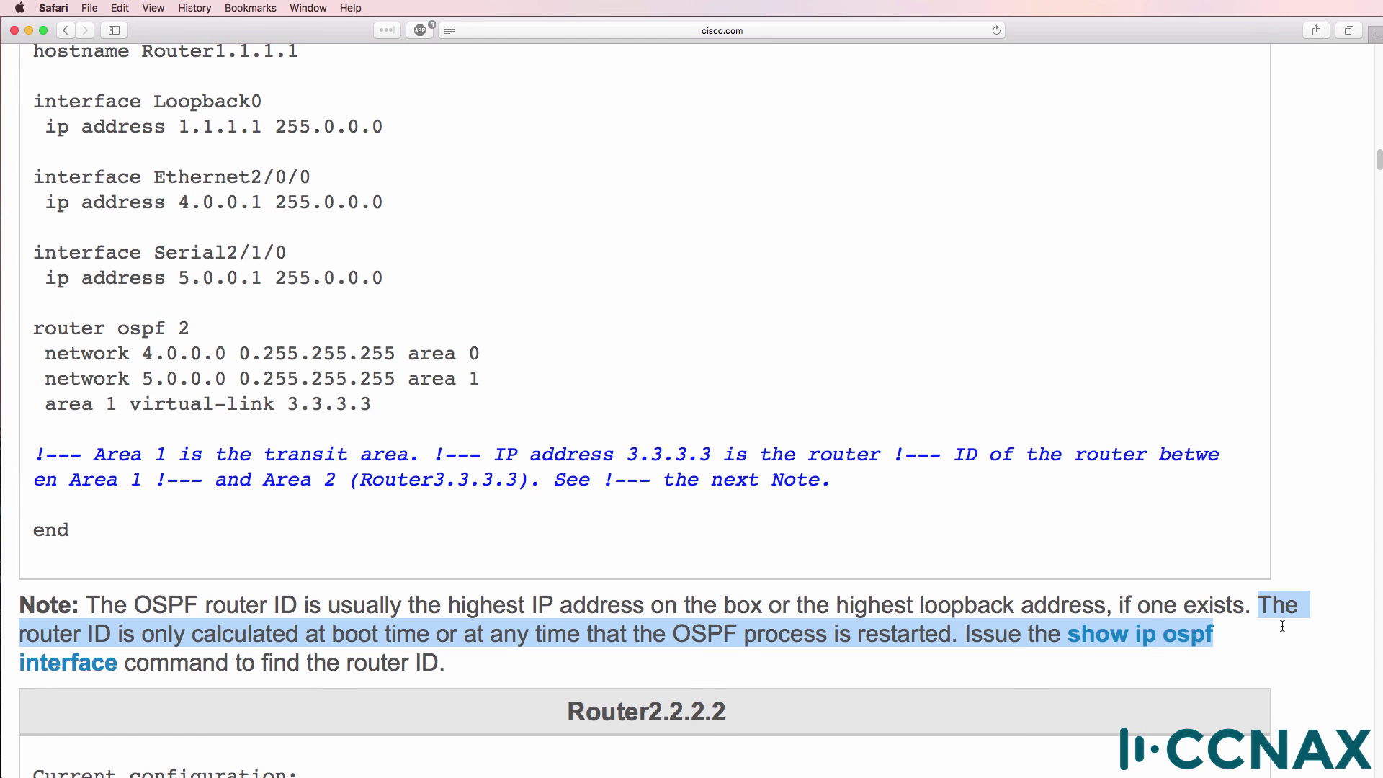
pyautogui.moveTo(1283, 626); pyautogui.dragTo(461, 663)
pyautogui.scroll(8, 322, 248)
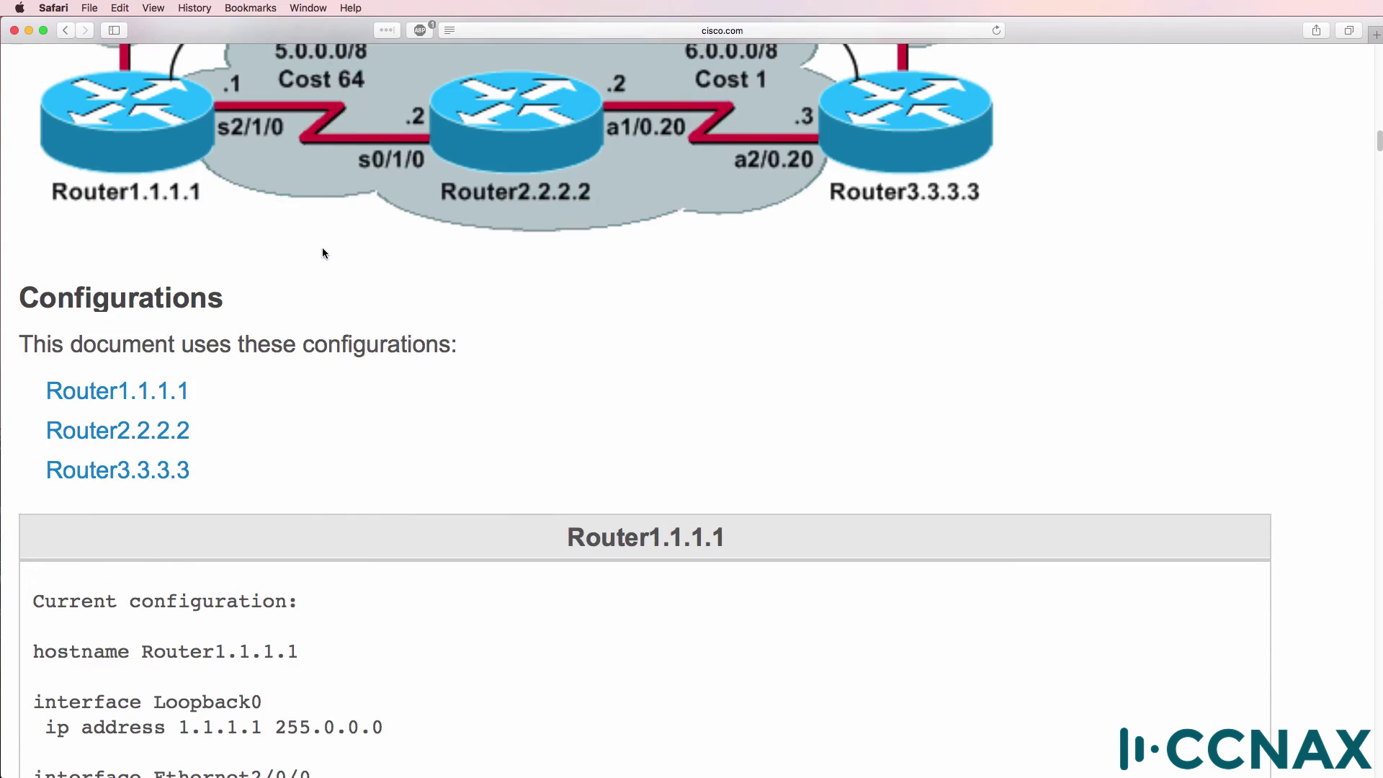
pyautogui.scroll(8, 323, 252)
pyautogui.scroll(-4, 323, 252)
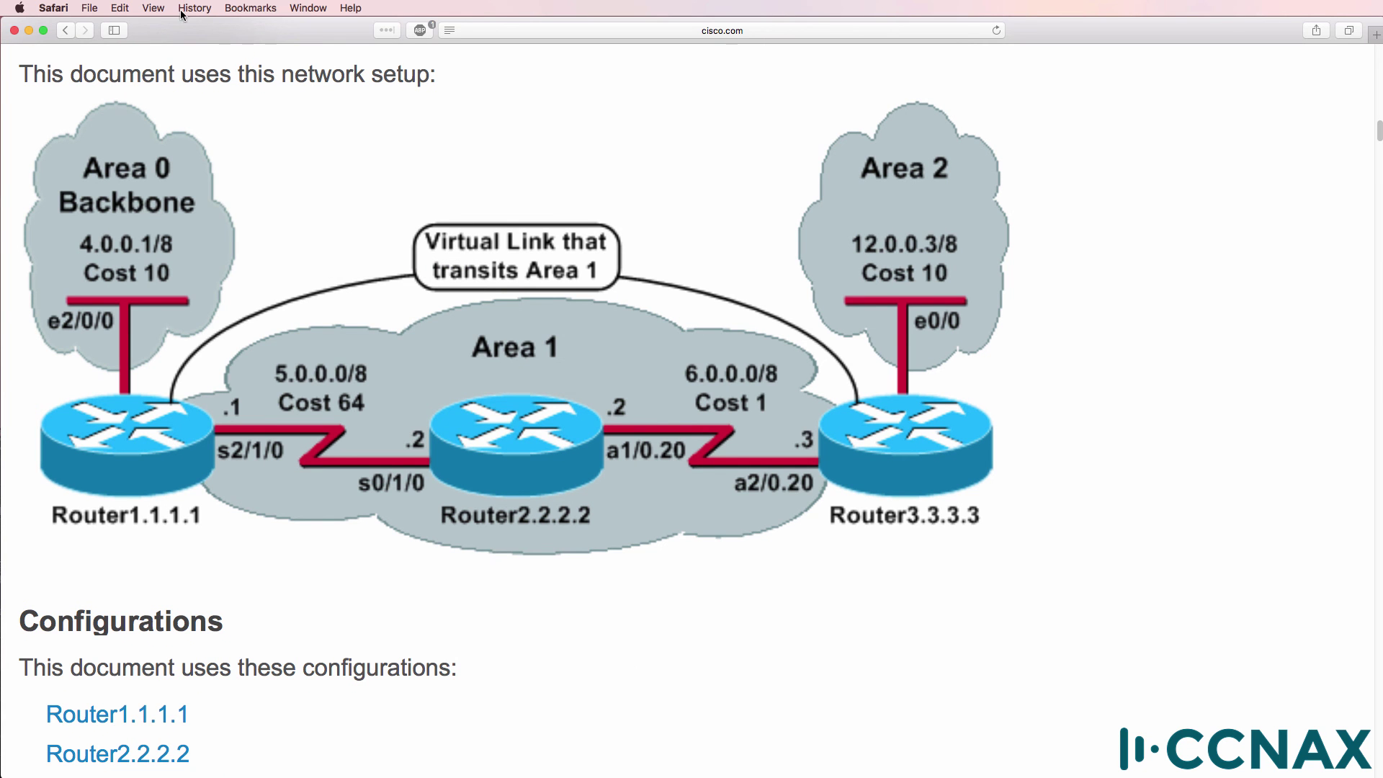
# - Return to the rebooted R1's console, enter privileged EXEC mode, show the OSPF interface details and highlight the router ID
pyautogui.click(30, 31)
pyautogui.press('Return')
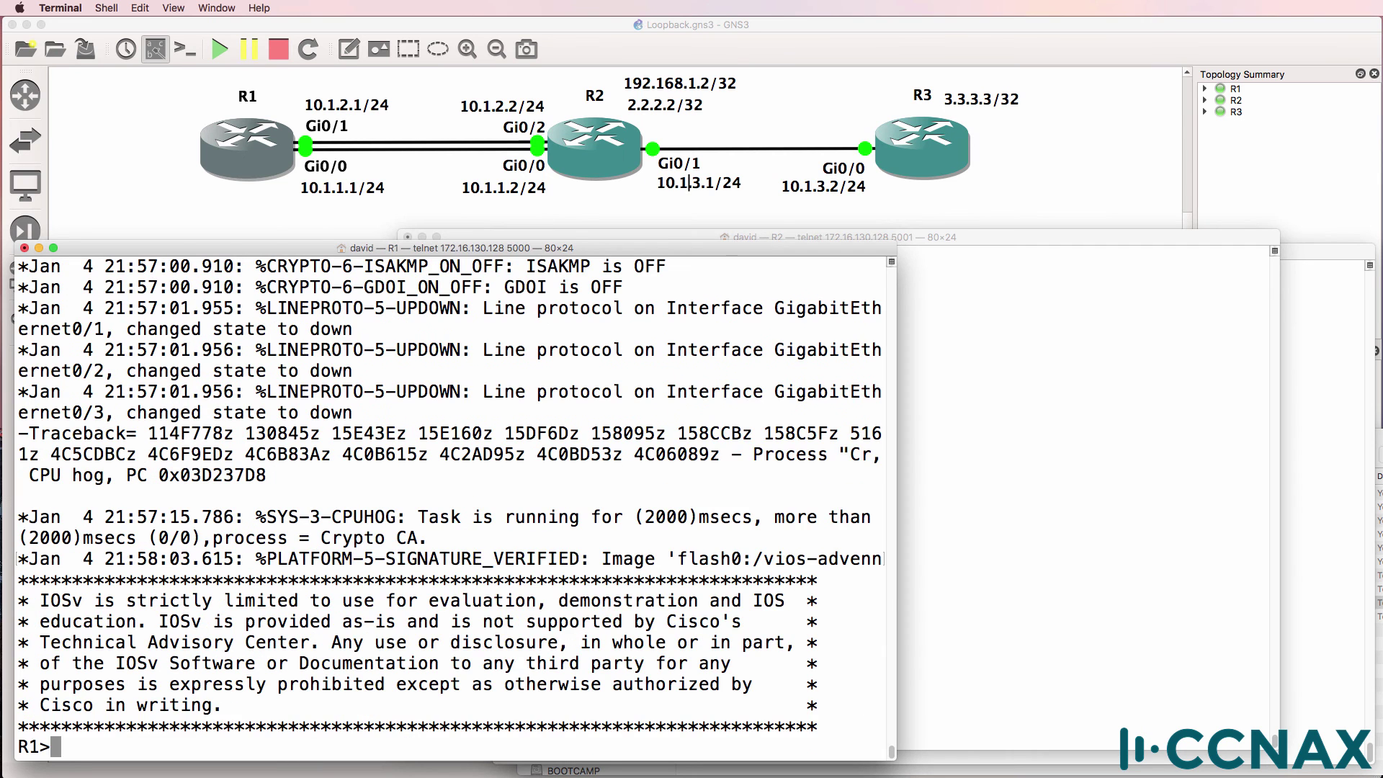
pyautogui.write('en')
pyautogui.press('Return')
pyautogui.write('sh ip ')
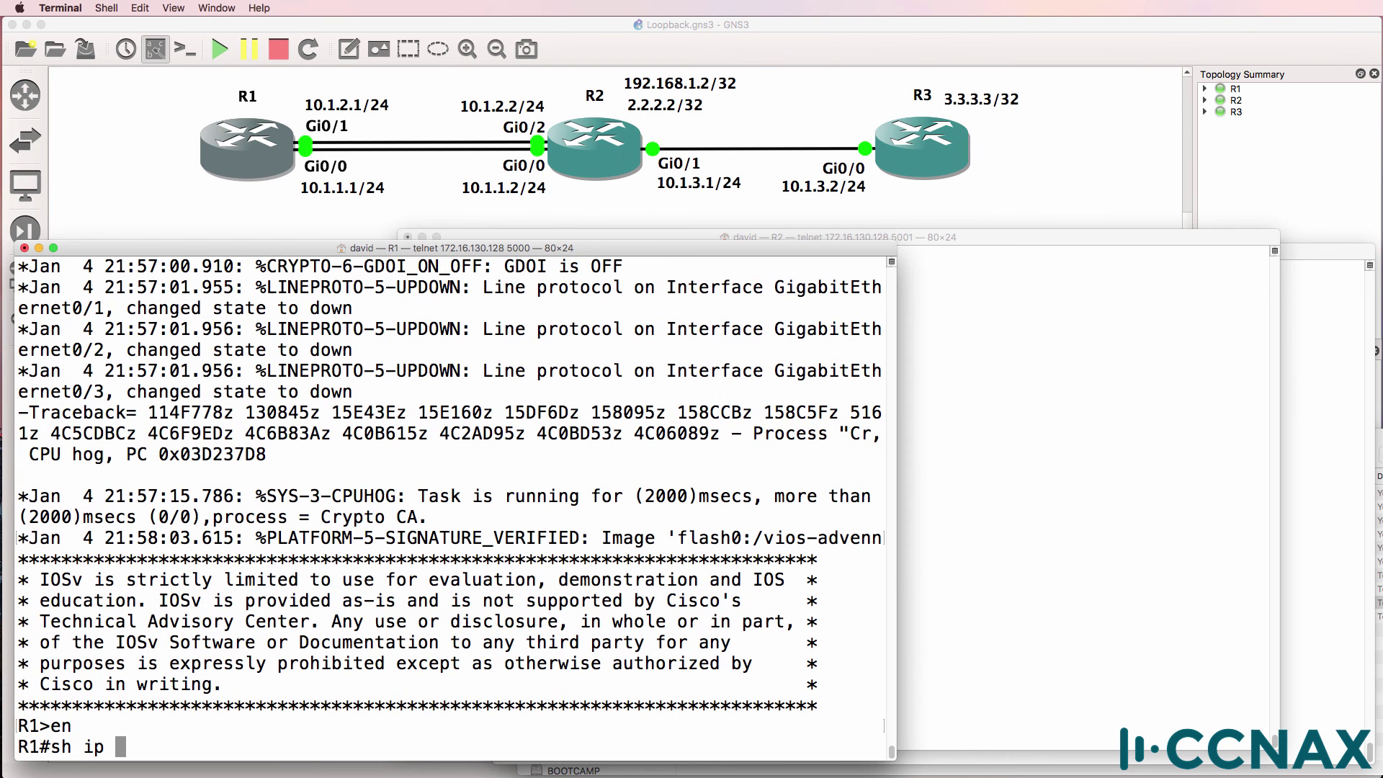
pyautogui.write('ospf int')
pyautogui.press('Return')
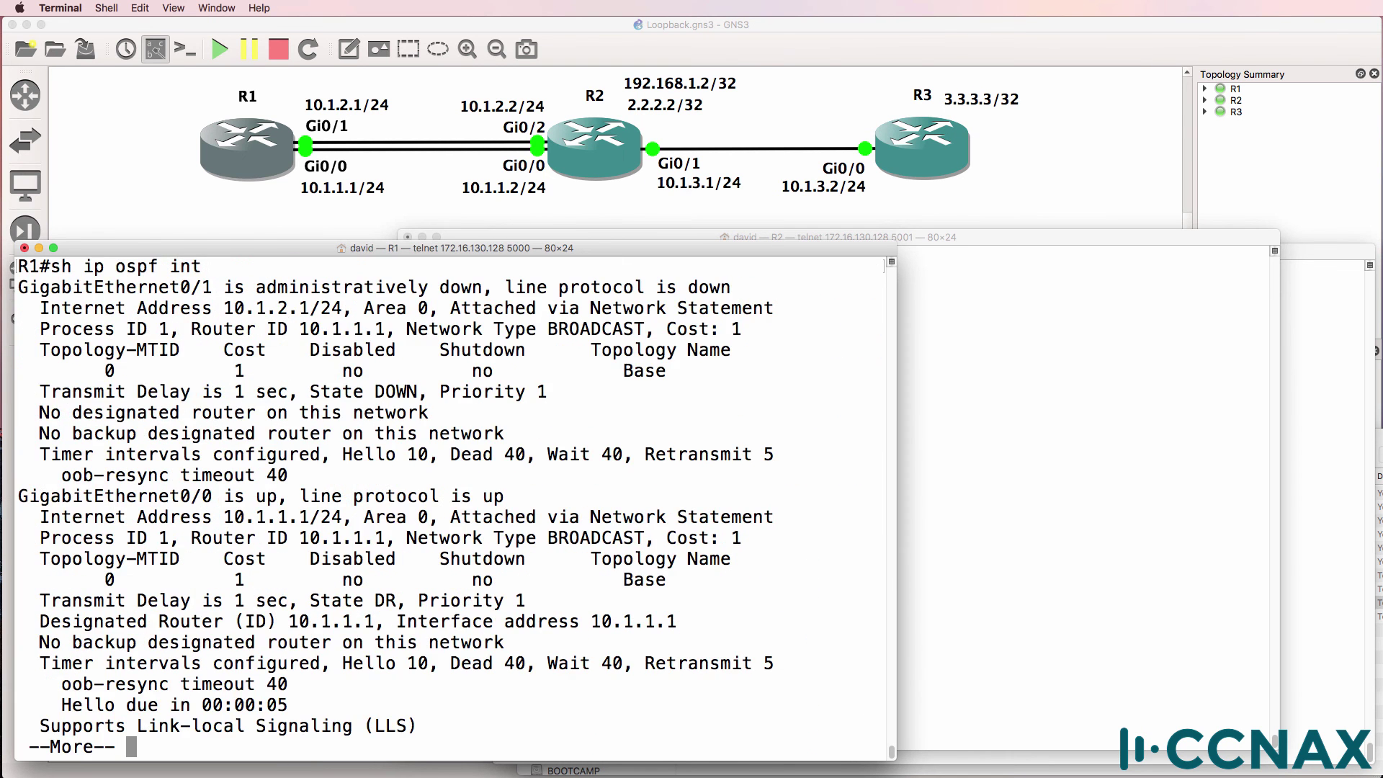
pyautogui.moveTo(190, 328); pyautogui.dragTo(394, 328)
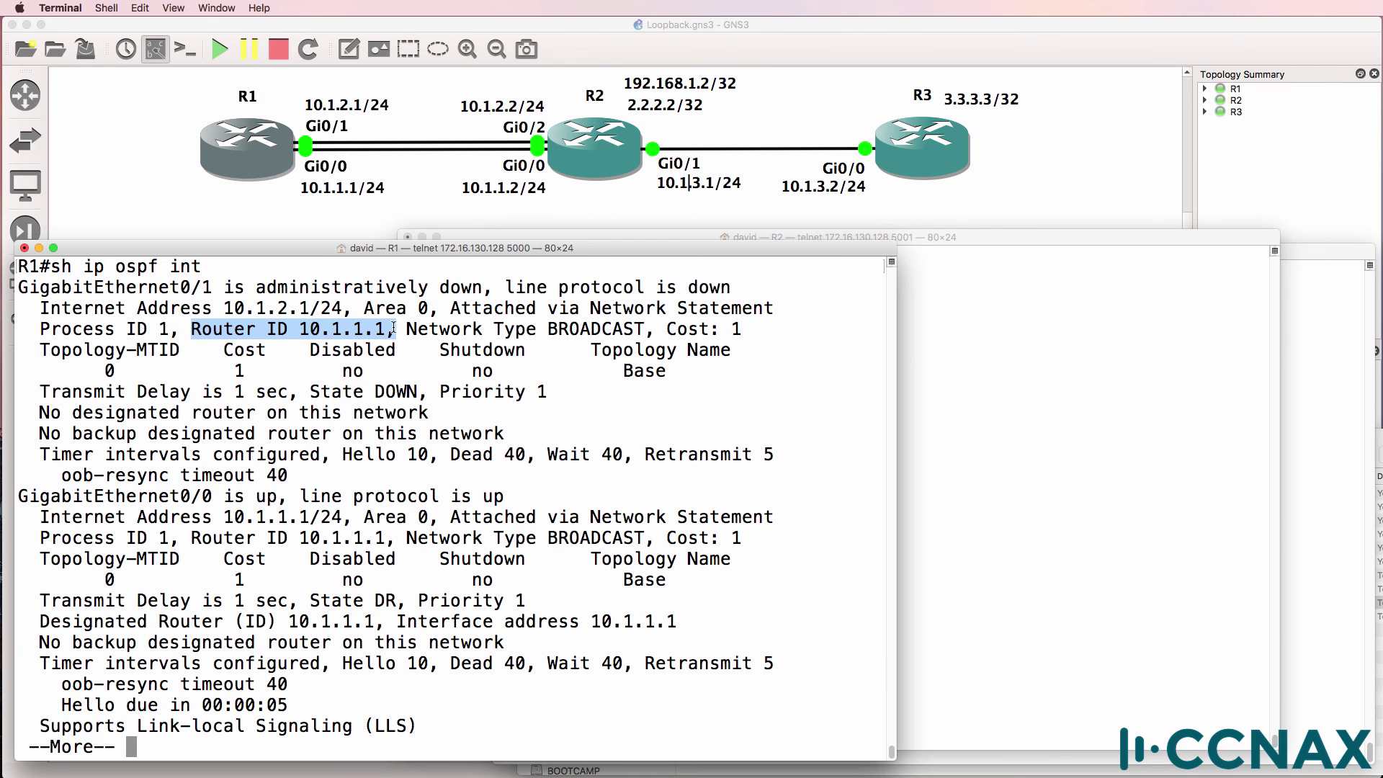
# - Switch back to Safari, close the Cisco virtual link document and quit the browser
pyautogui.press('super+Tab')
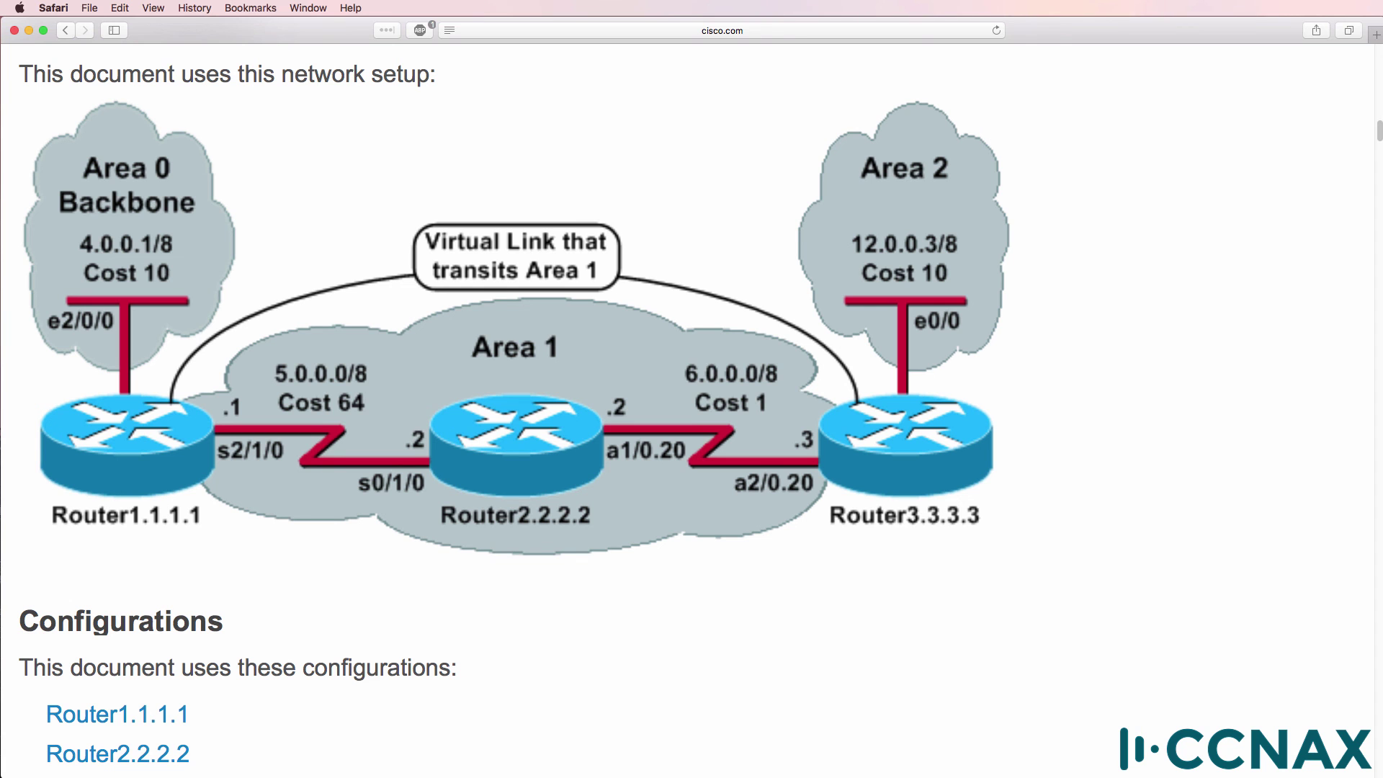
pyautogui.press('super+w')
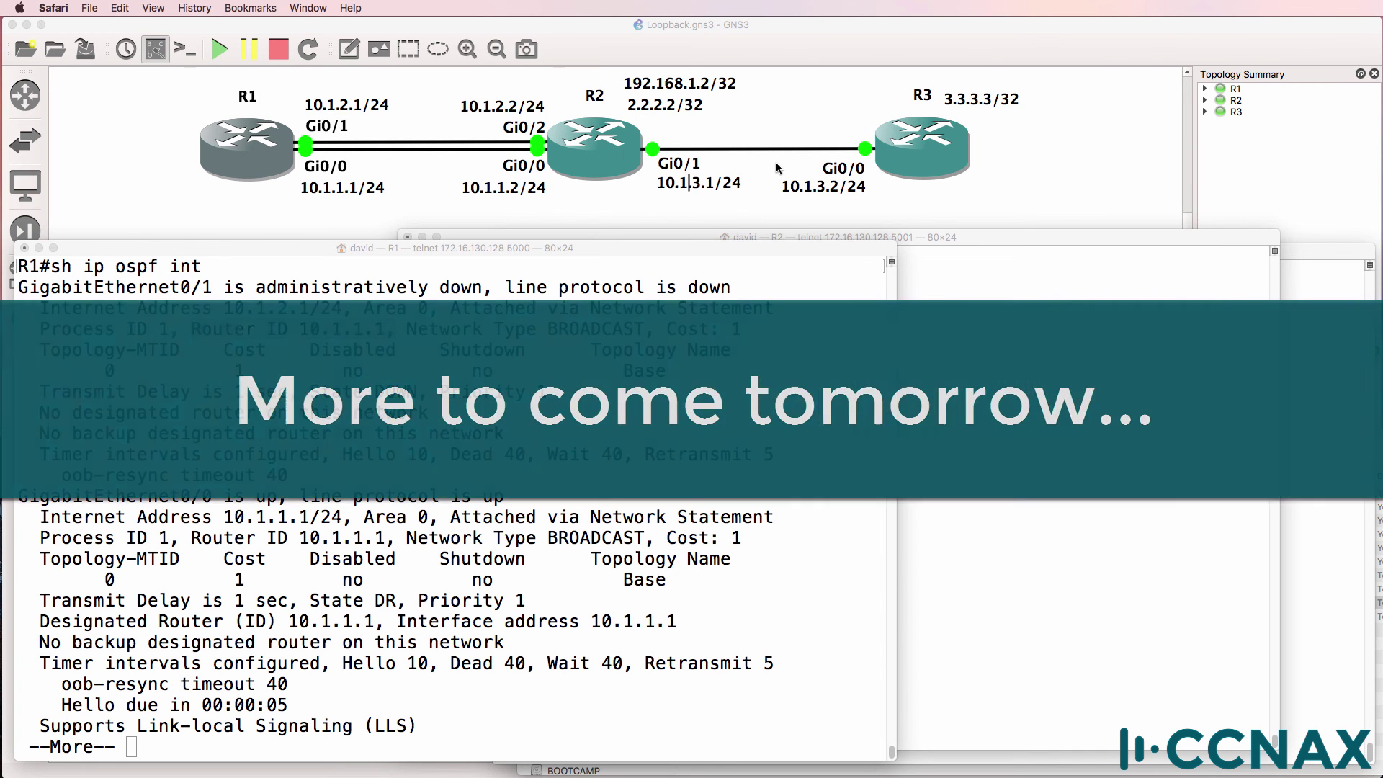
pyautogui.press('super+q')
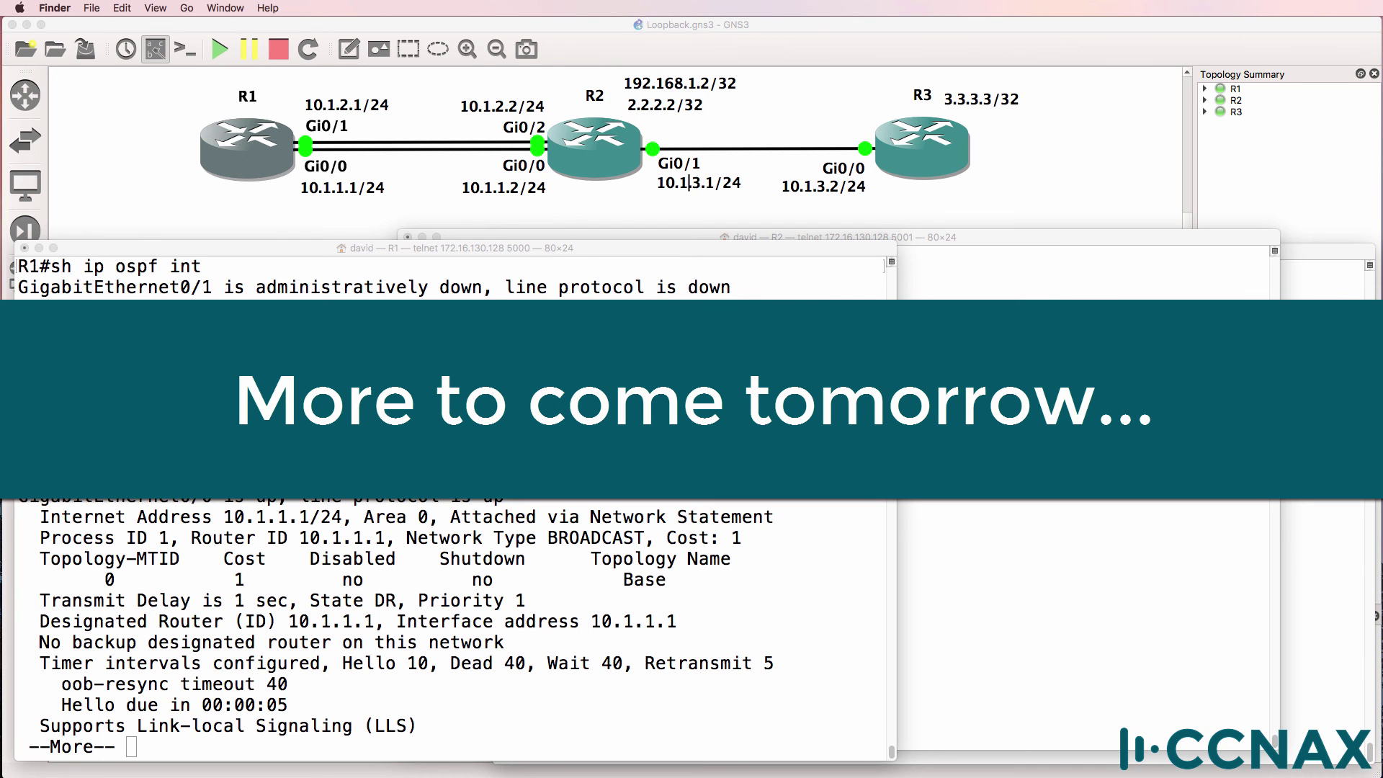